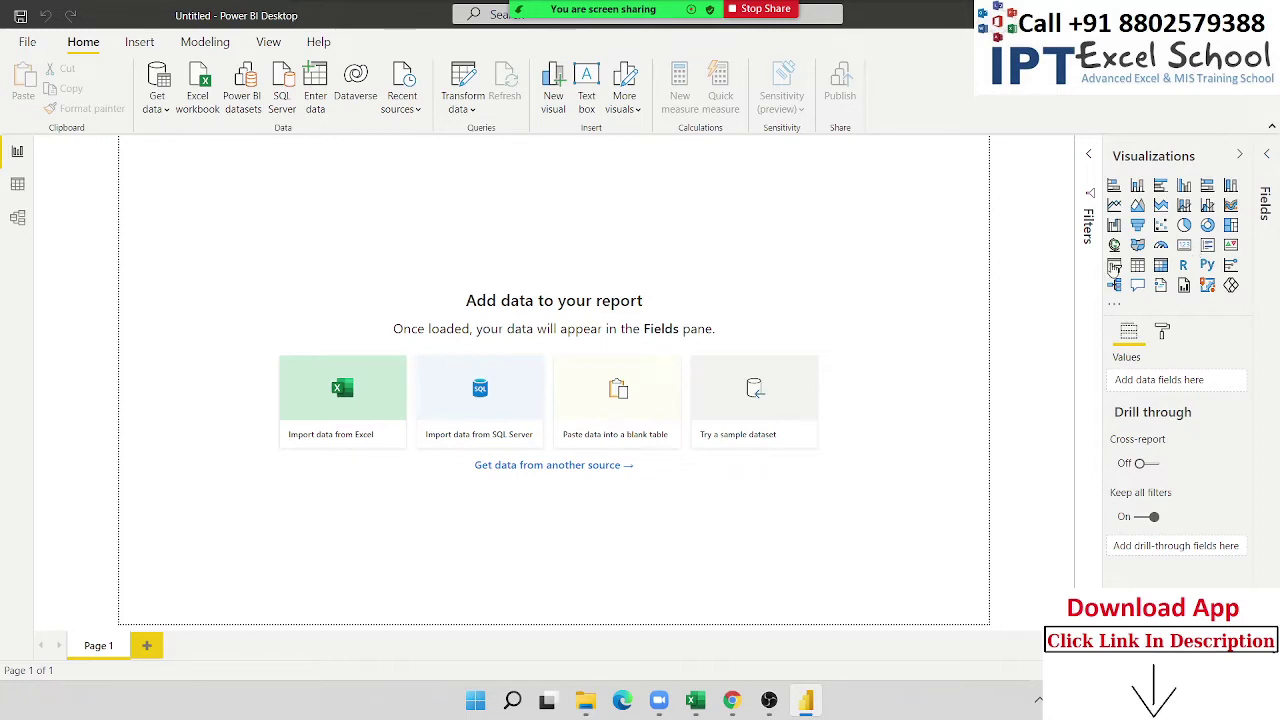
Connect to the Excel workbook IT-Data (1) from the Downloads folder as the report's data source.
left_click(197, 102)
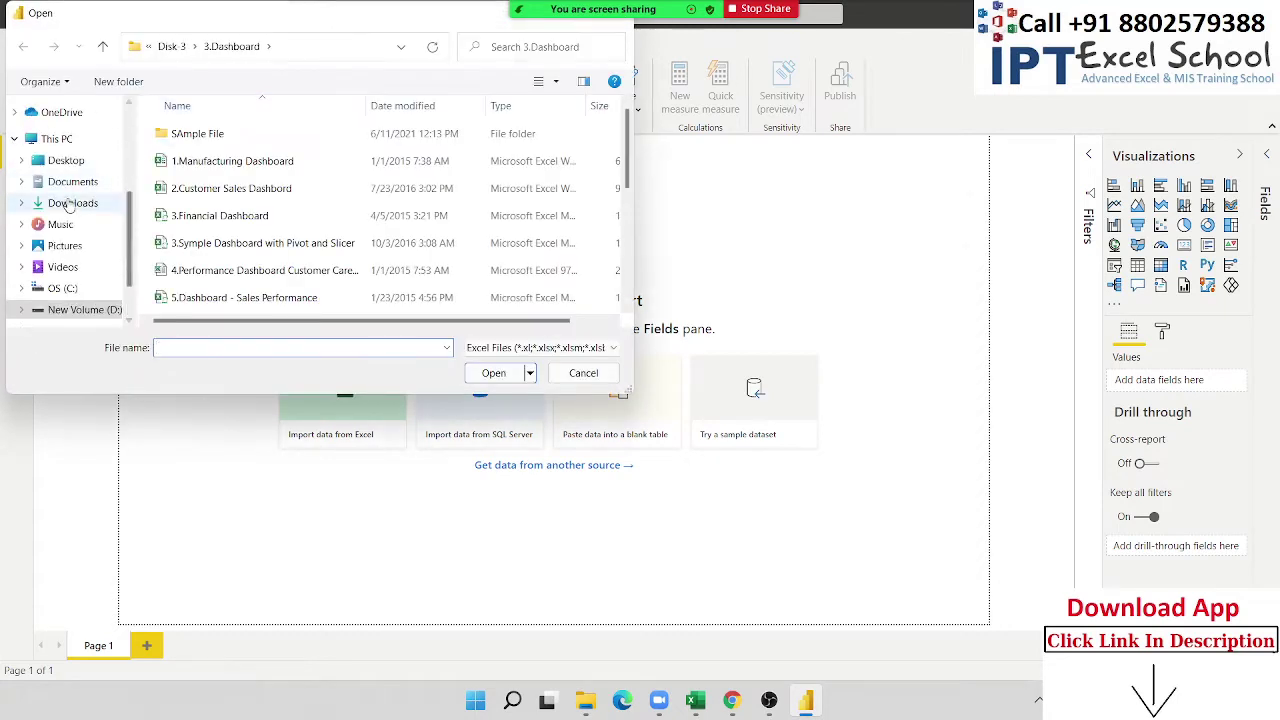
scroll(60, 190, "up", 2)
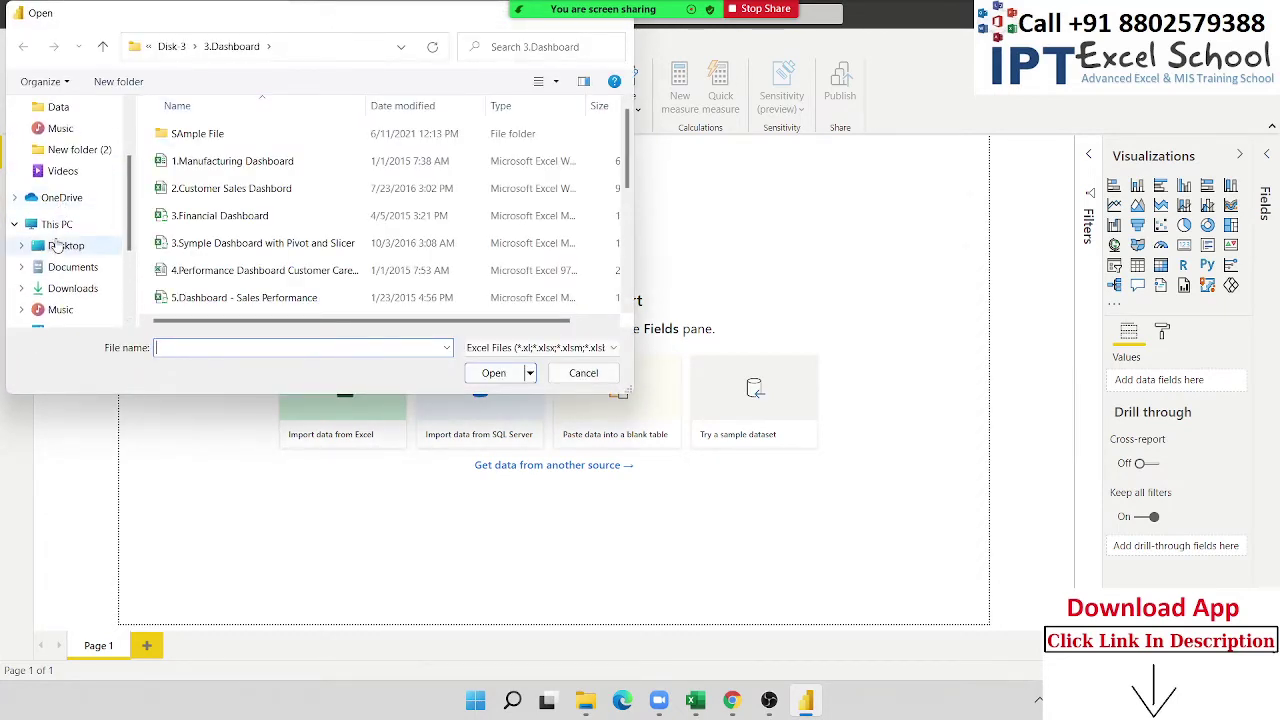
left_click(70, 288)
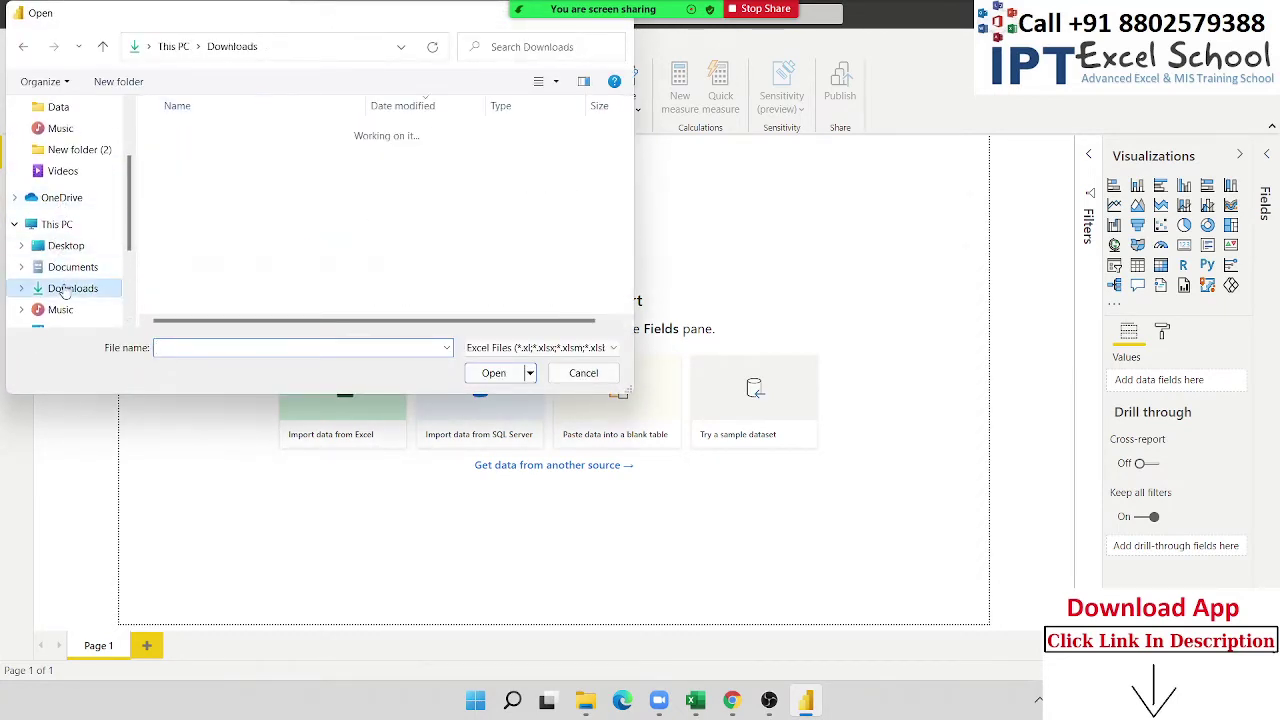
left_click(188, 160)
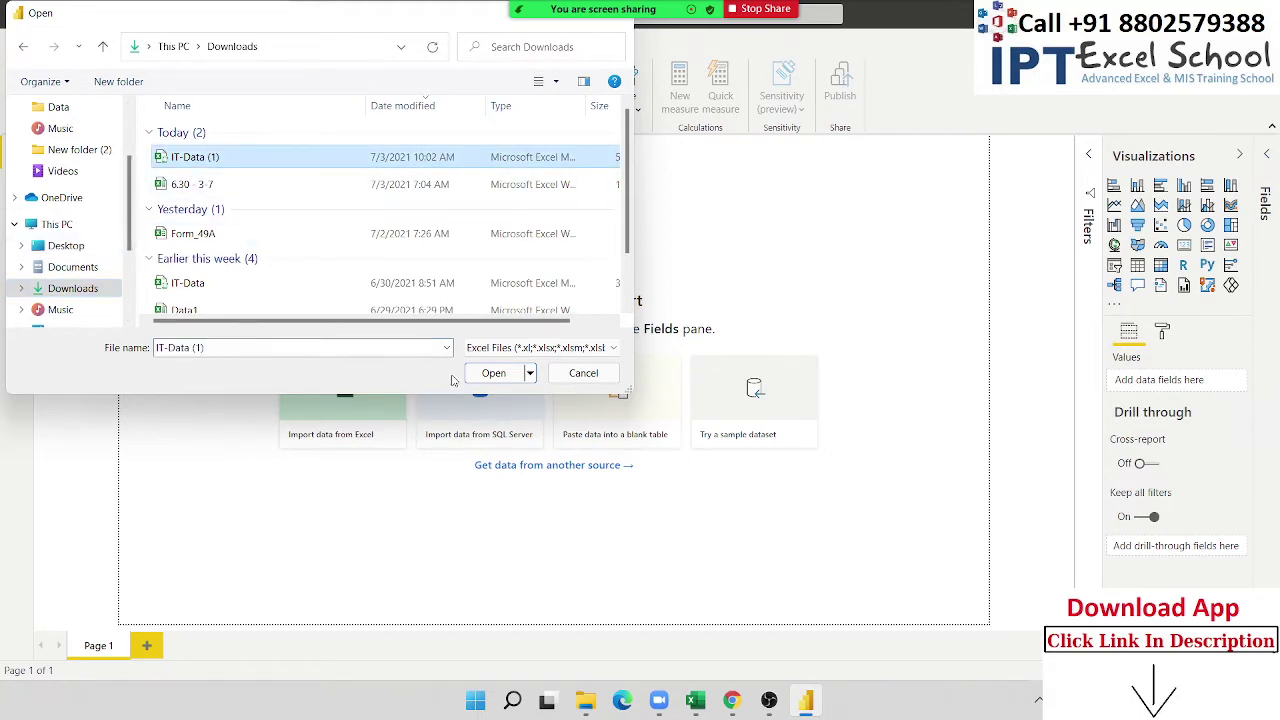
left_click(493, 372)
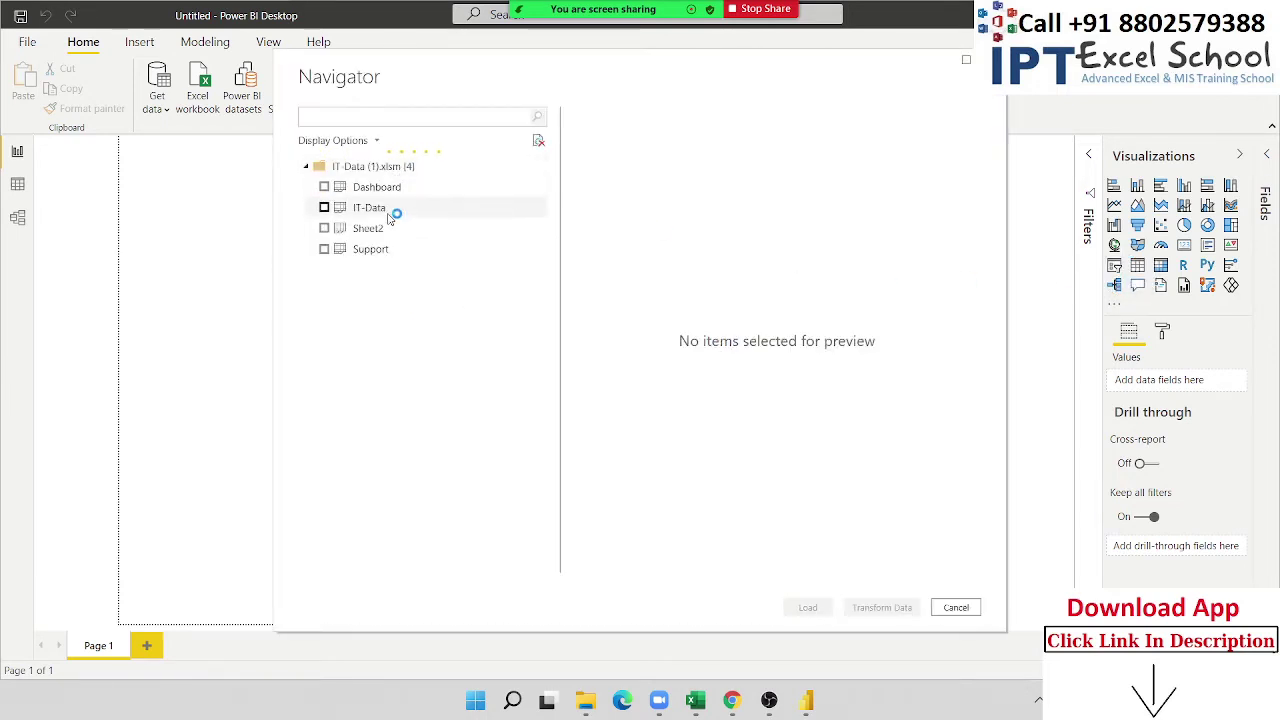
Select the IT-Data sheet of the workbook and load it into the report.
left_click(380, 208)
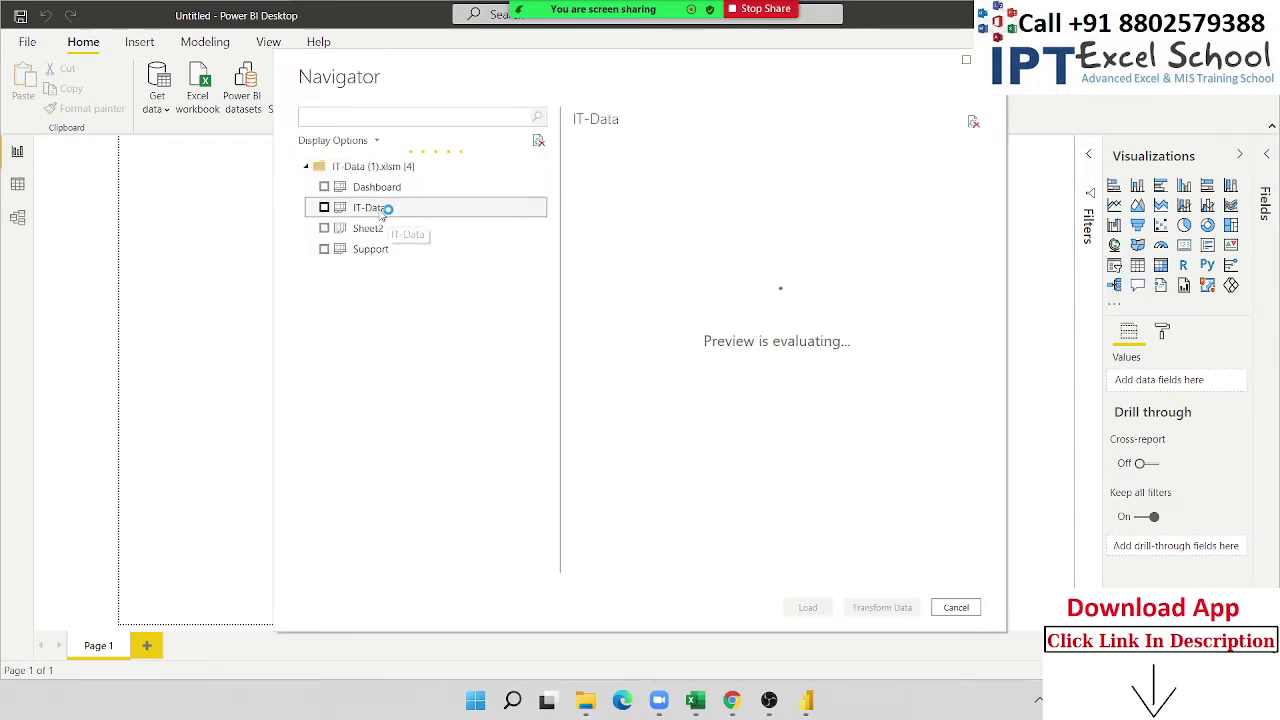
left_click(324, 207)
left_click(810, 607)
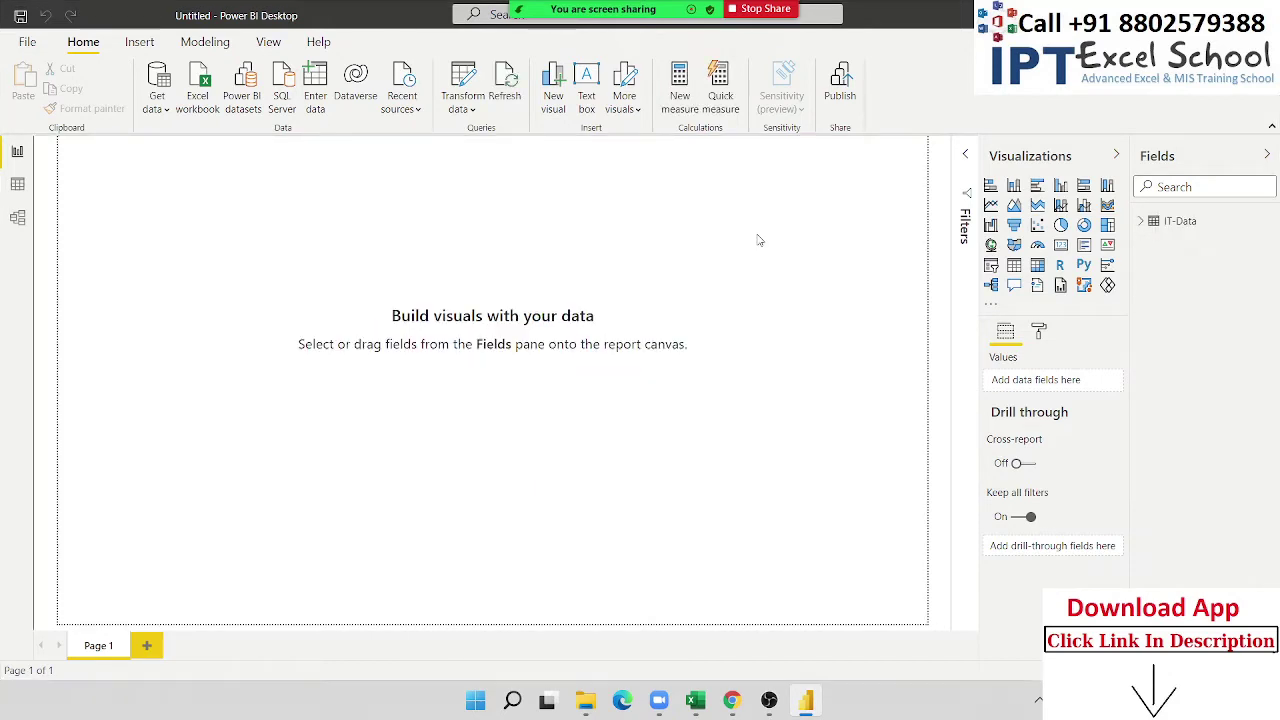
Add a table visual to the page with the Name field of IT-Data, and enlarge it.
left_click(1145, 224)
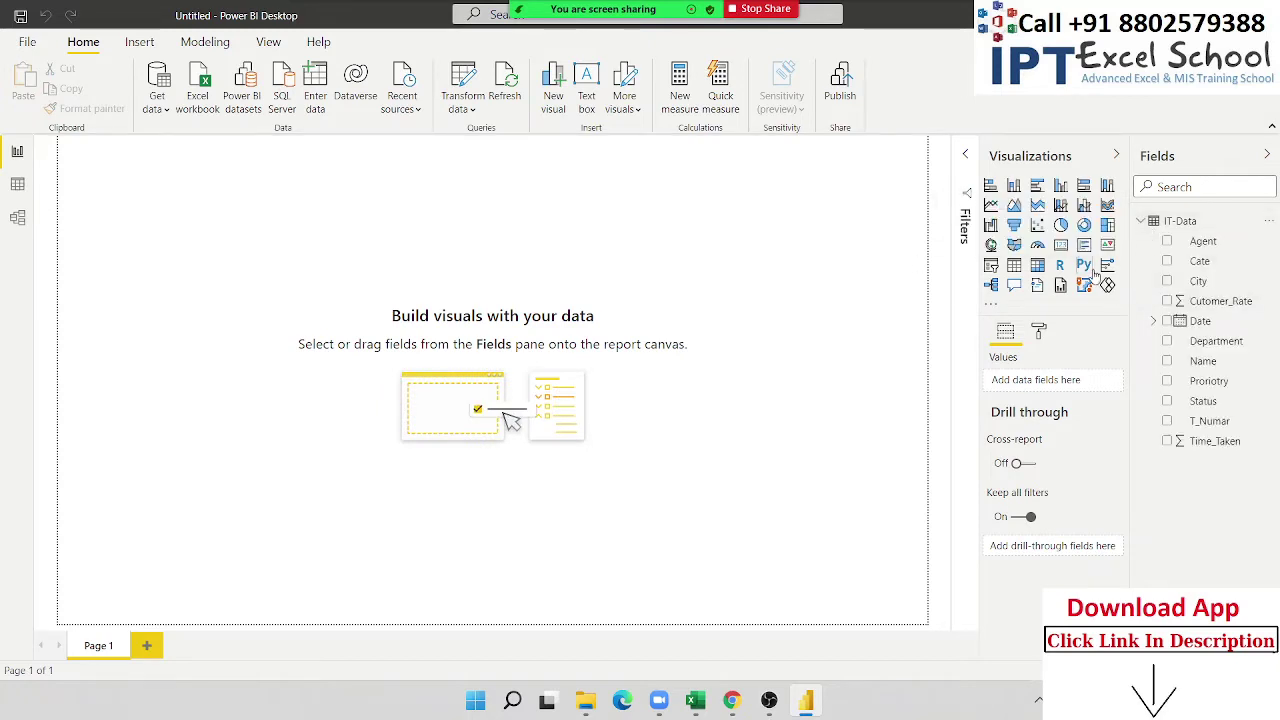
left_click(1014, 266)
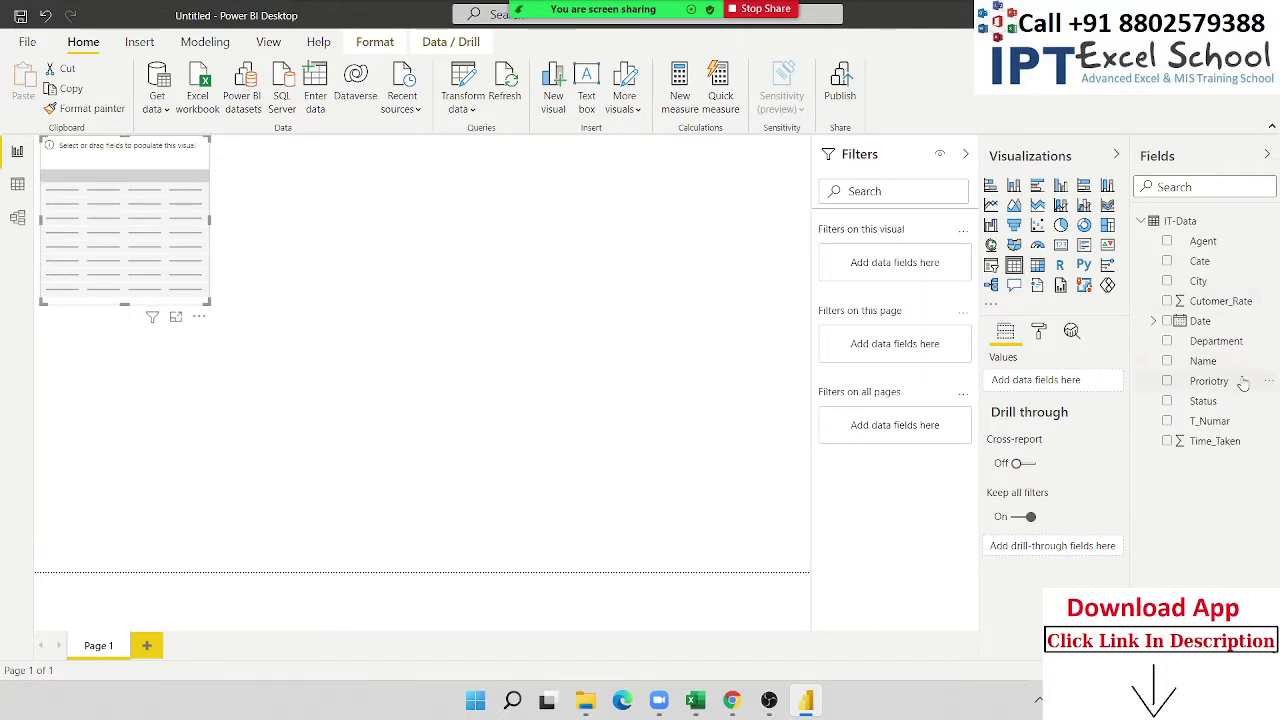
left_click_drag(1231, 362, 167, 268)
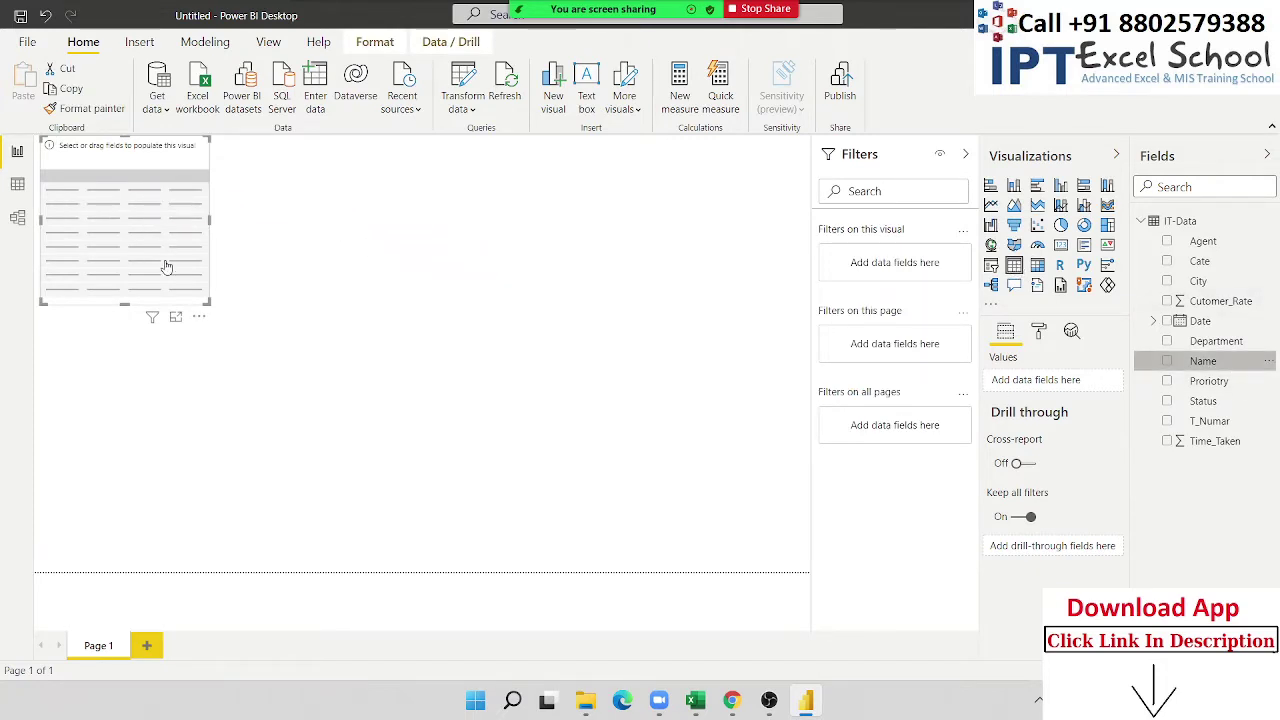
left_click_drag(255, 381, 293, 441)
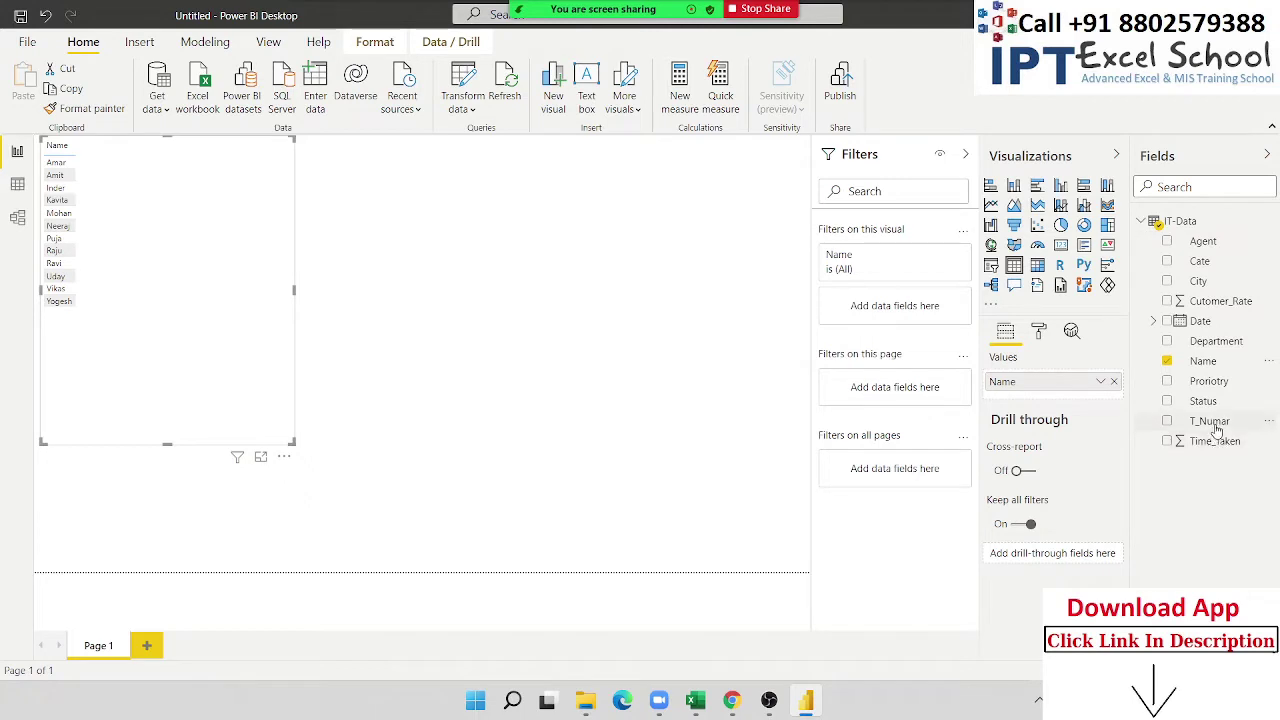
Try T_Numar and Time_Taken in turn as the table's second column, removing each one again.
left_click_drag(1217, 428, 1043, 401)
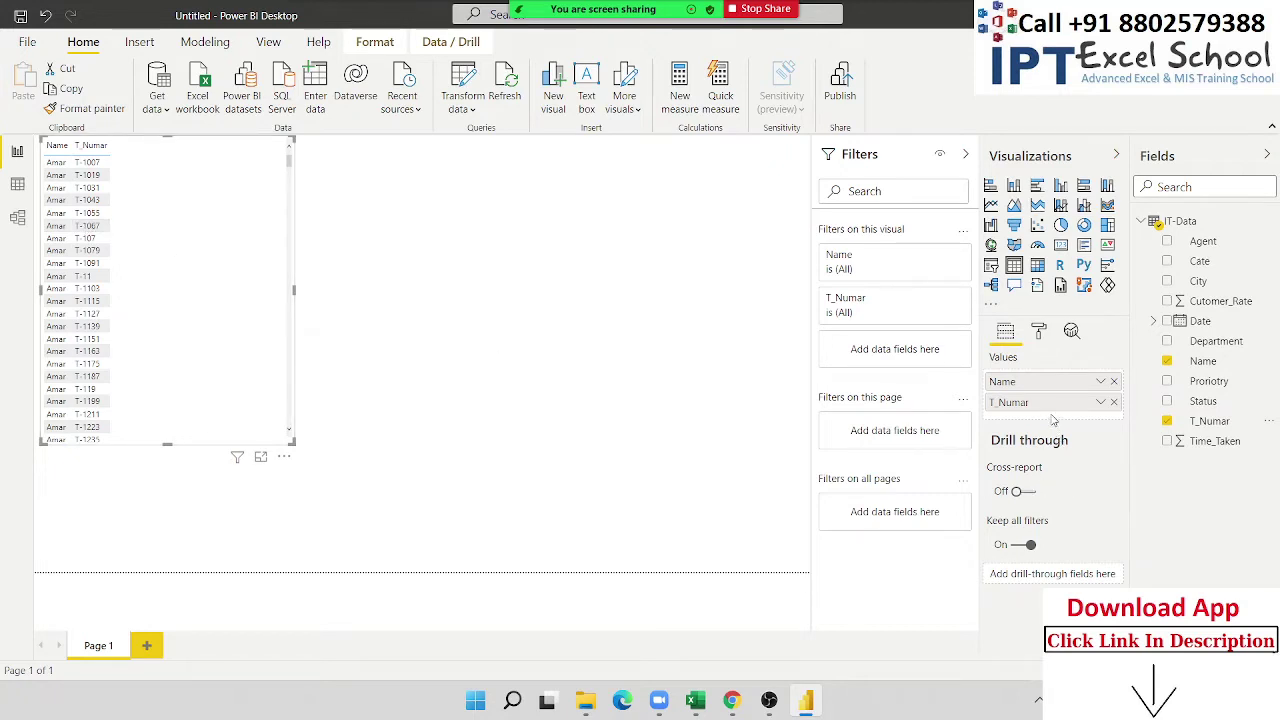
left_click(1113, 402)
left_click_drag(1210, 441, 1048, 396)
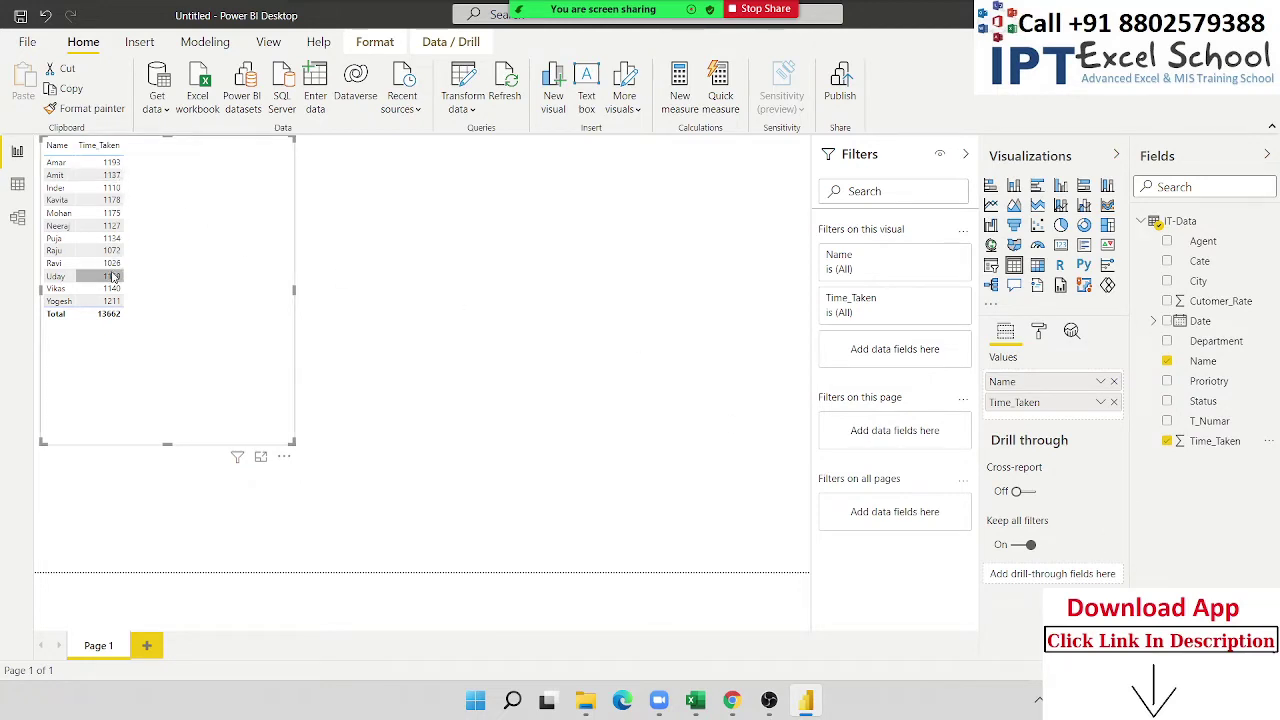
left_click(1113, 402)
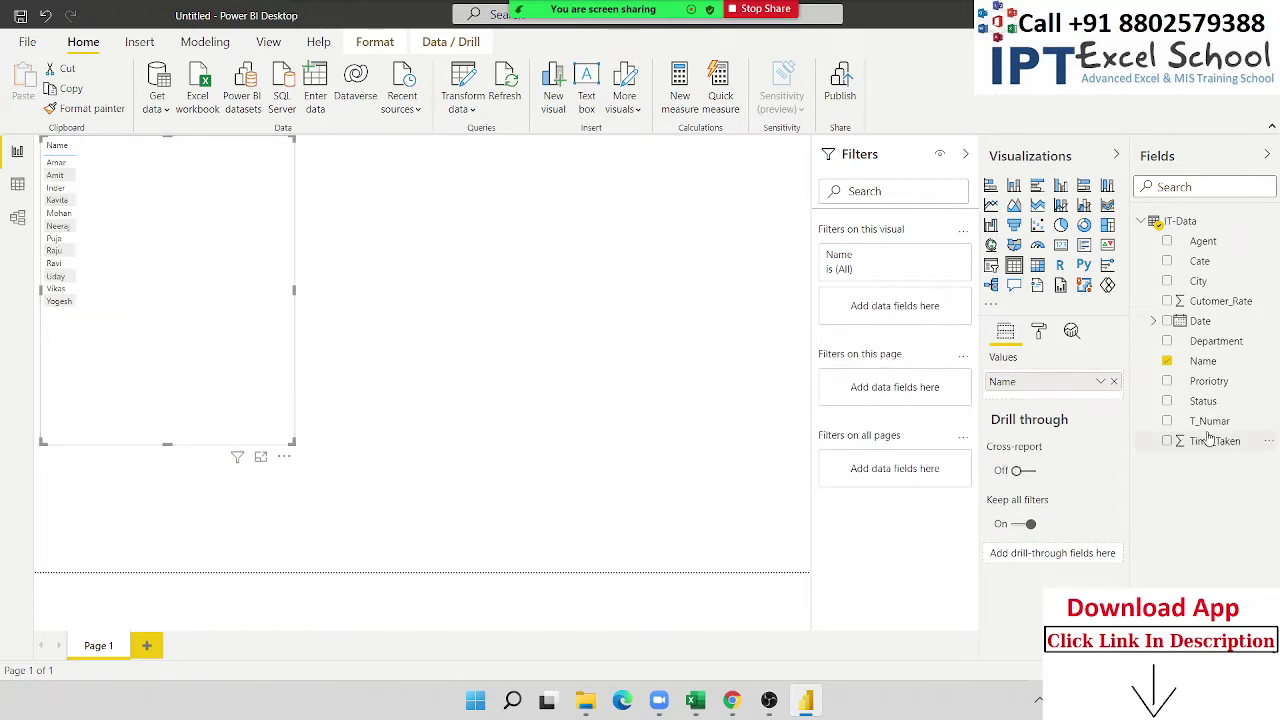
Add T_Numar to the table summarized by Count (Distinct), and shrink the table to fit its contents.
left_click_drag(1212, 421, 1044, 404)
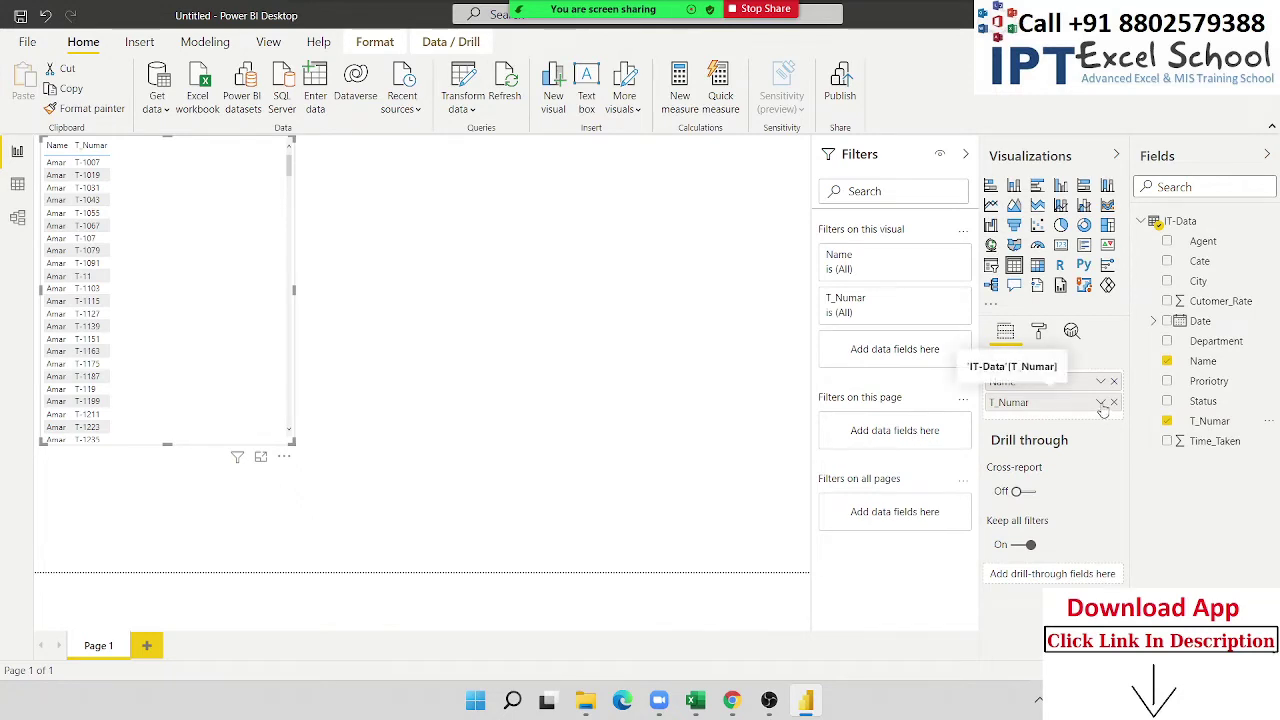
left_click(1101, 404)
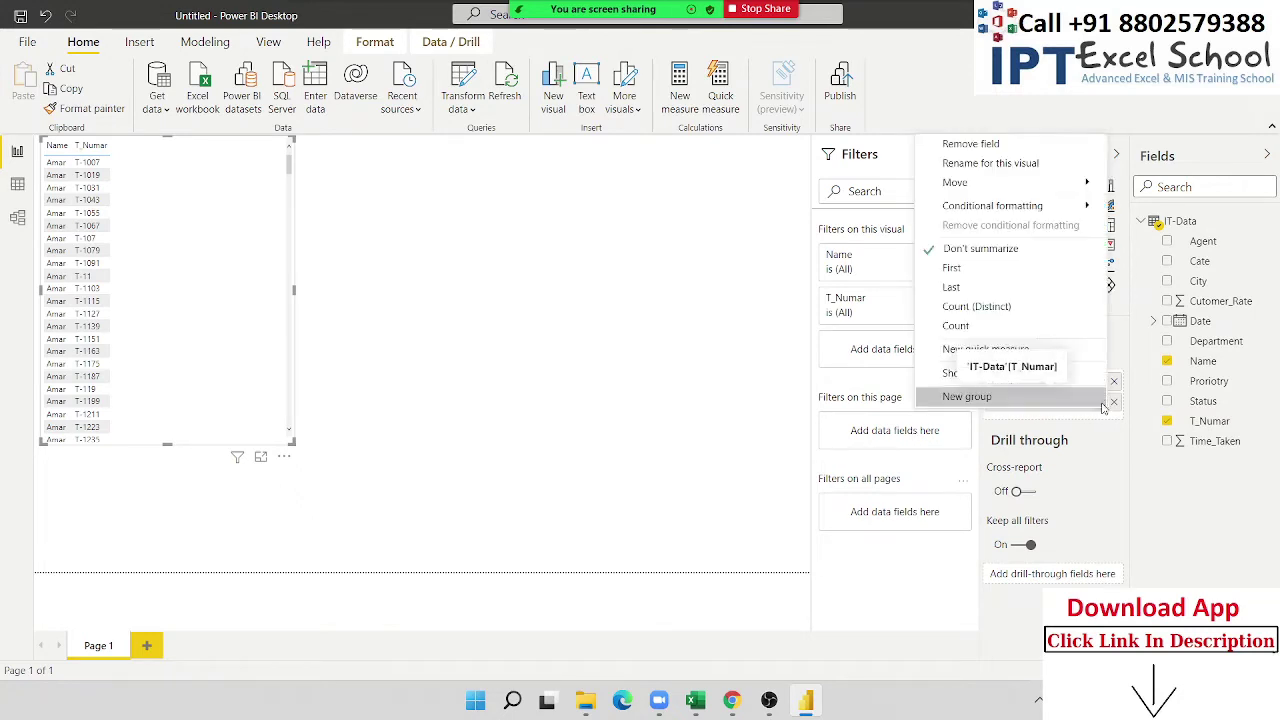
left_click(975, 306)
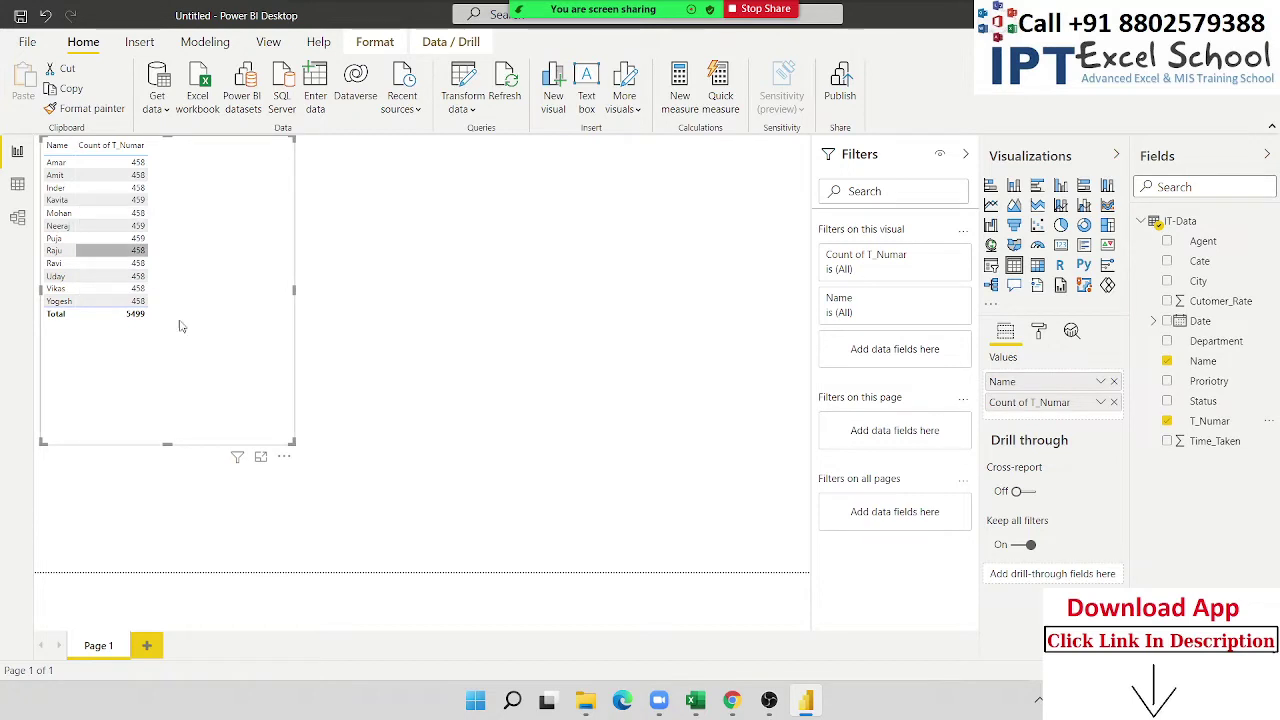
left_click_drag(292, 441, 166, 333)
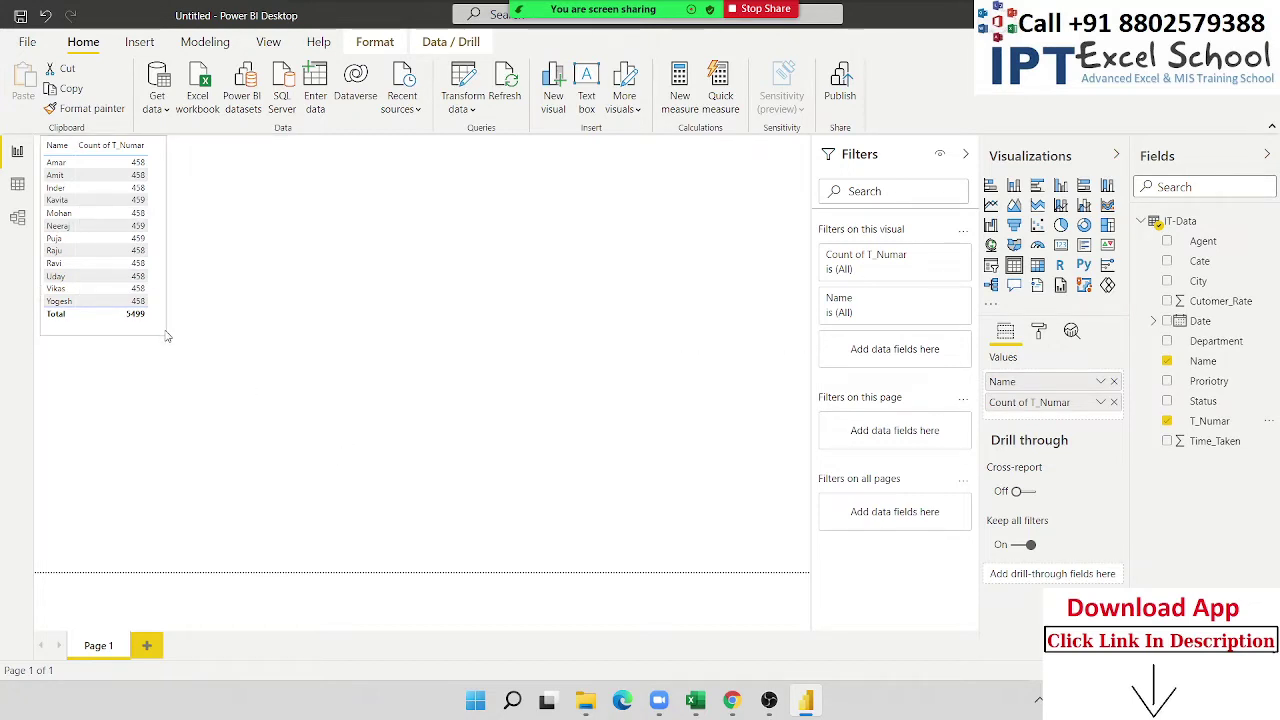
Highlight the first name's row in the table and clear the highlight again.
left_click(50, 165)
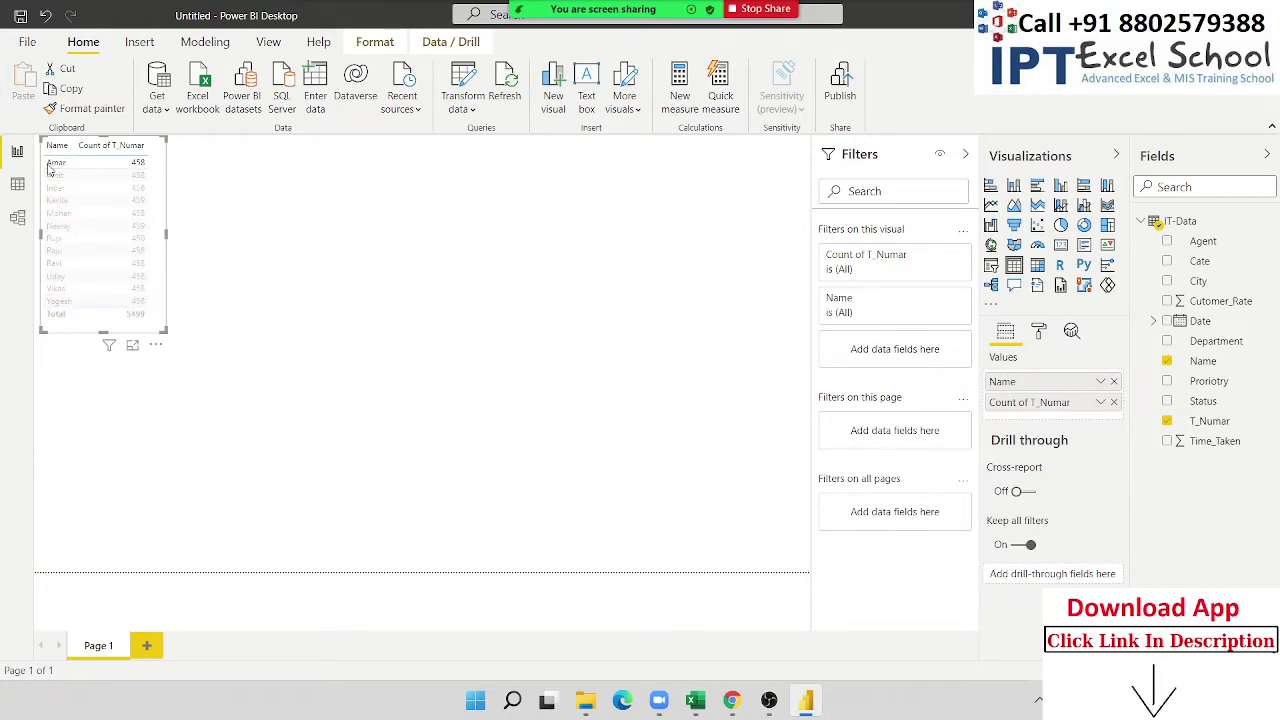
key("Escape")
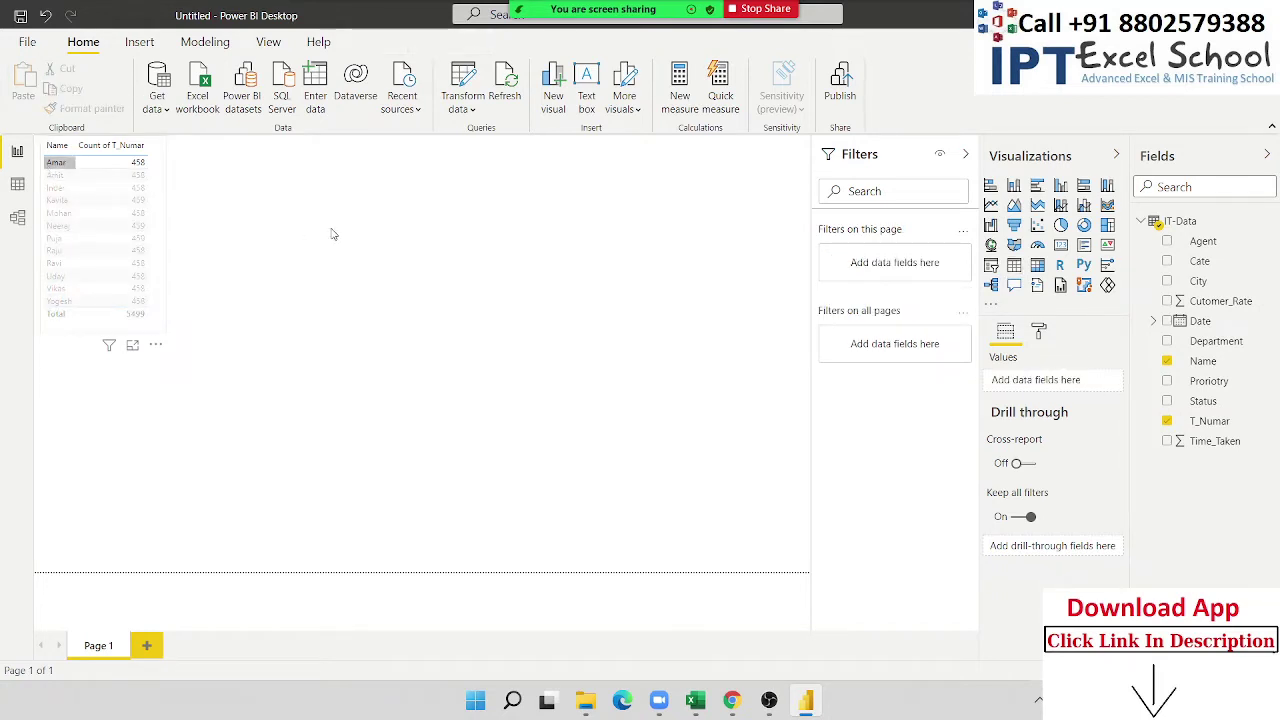
left_click(65, 166)
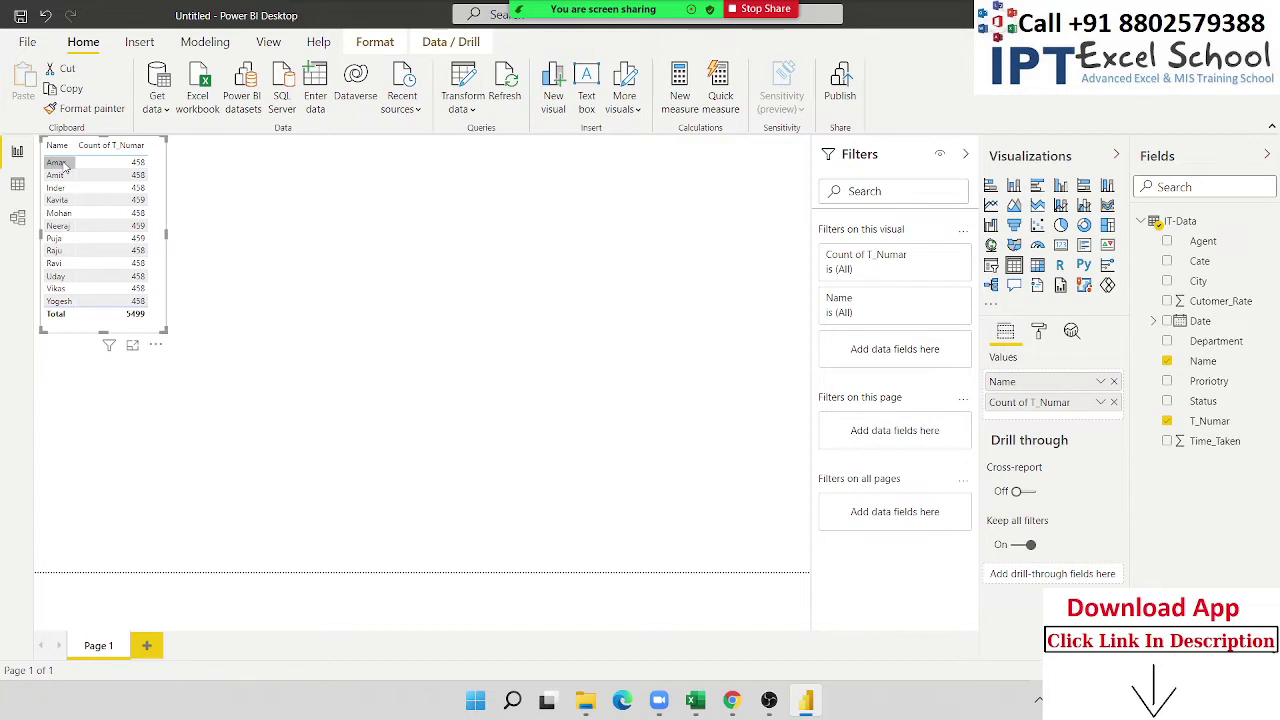
left_click(220, 249)
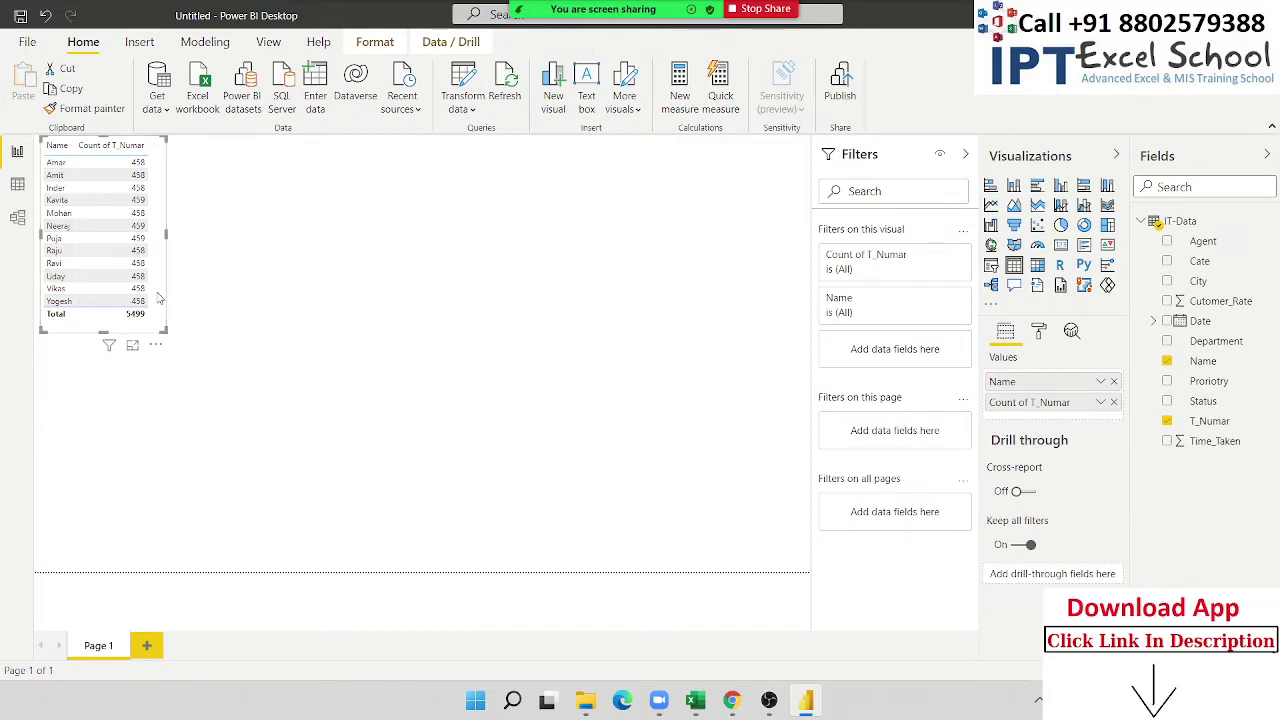
Add the Status field as the table's third column and enlarge the table to show it.
left_click(112, 329)
left_click_drag(1210, 404, 1094, 430)
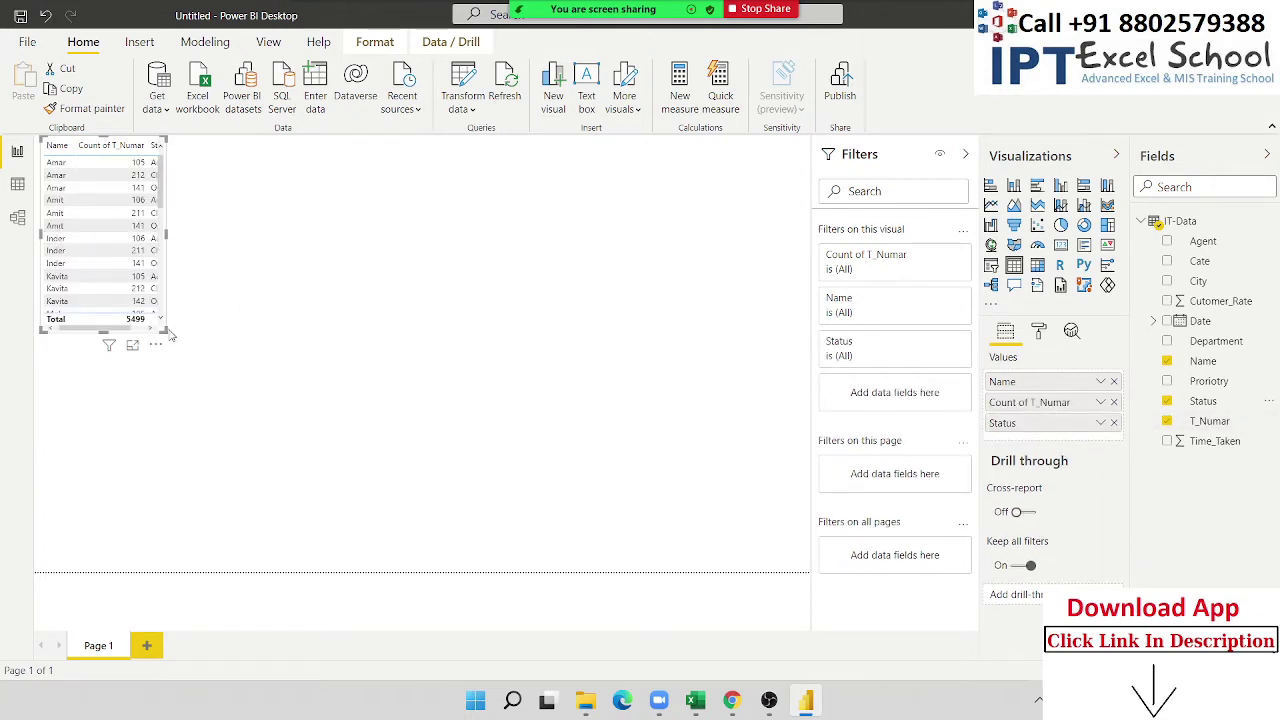
left_click_drag(166, 330, 293, 430)
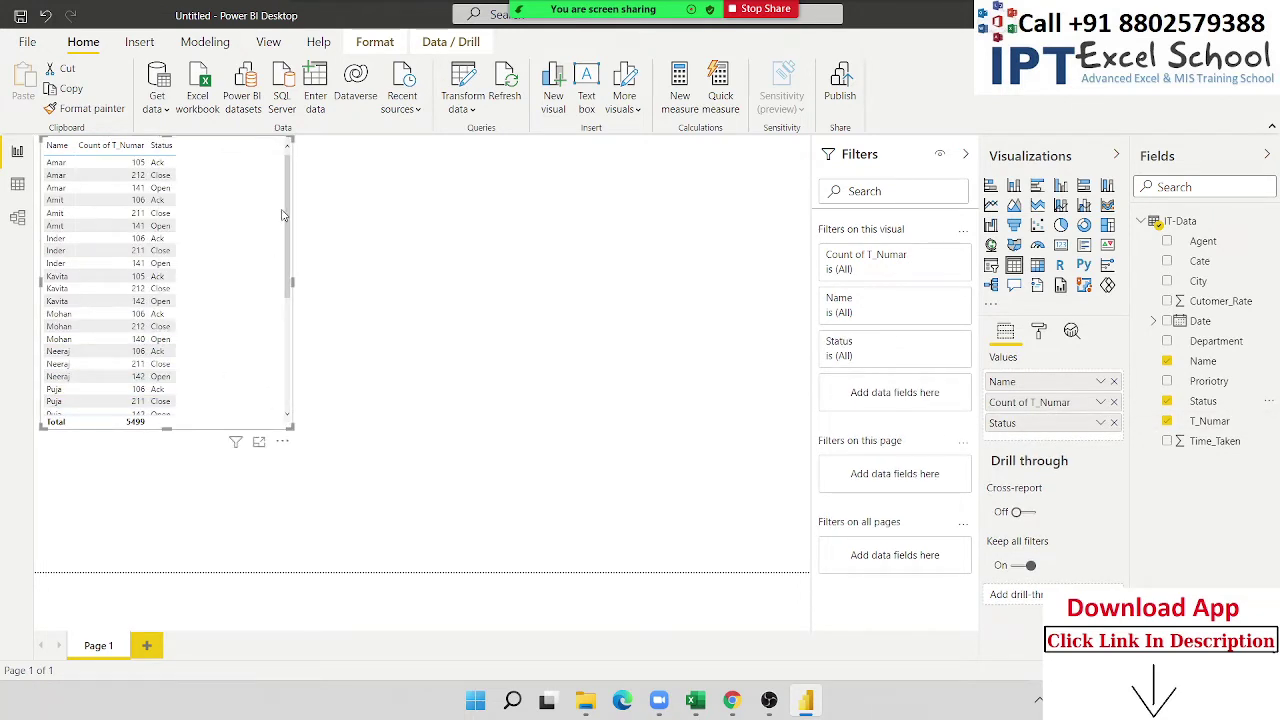
scroll(262, 330, "down", 5)
scroll(259, 370, "up", 5)
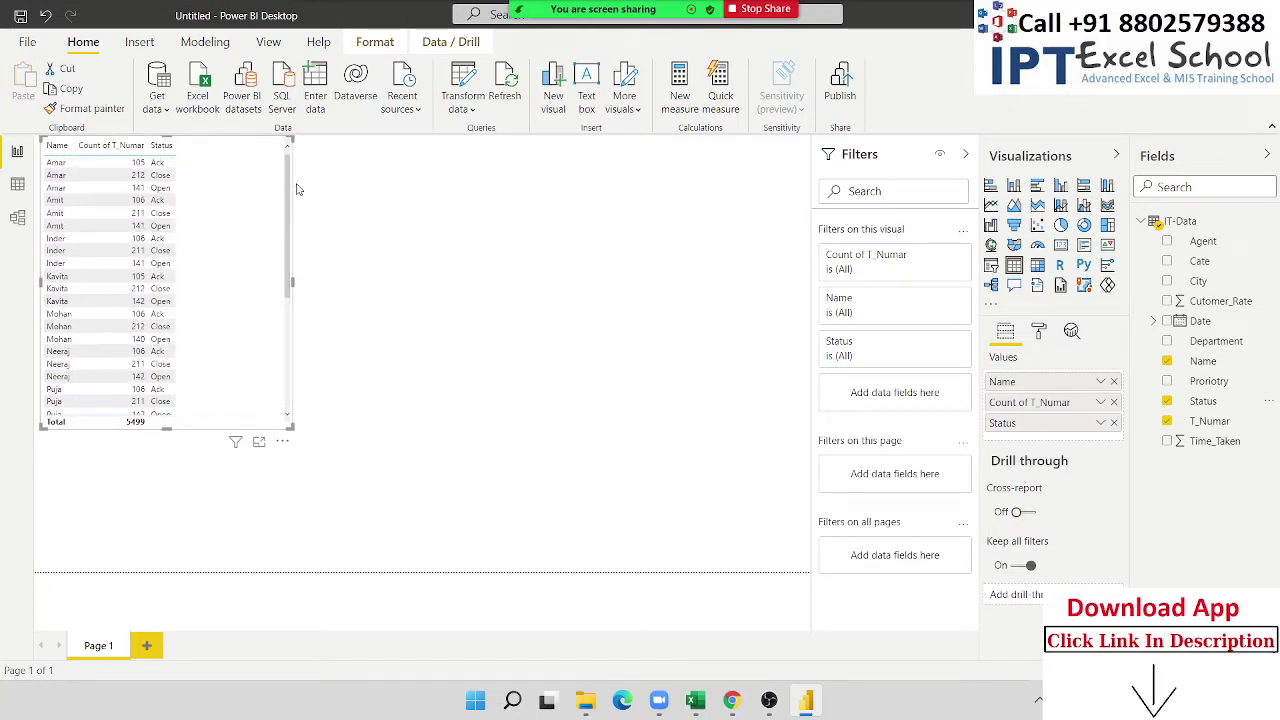
Convert the table to a matrix with Status in Rows and Name in Columns, resized to about 648 wide by 209 high.
left_click(1038, 268)
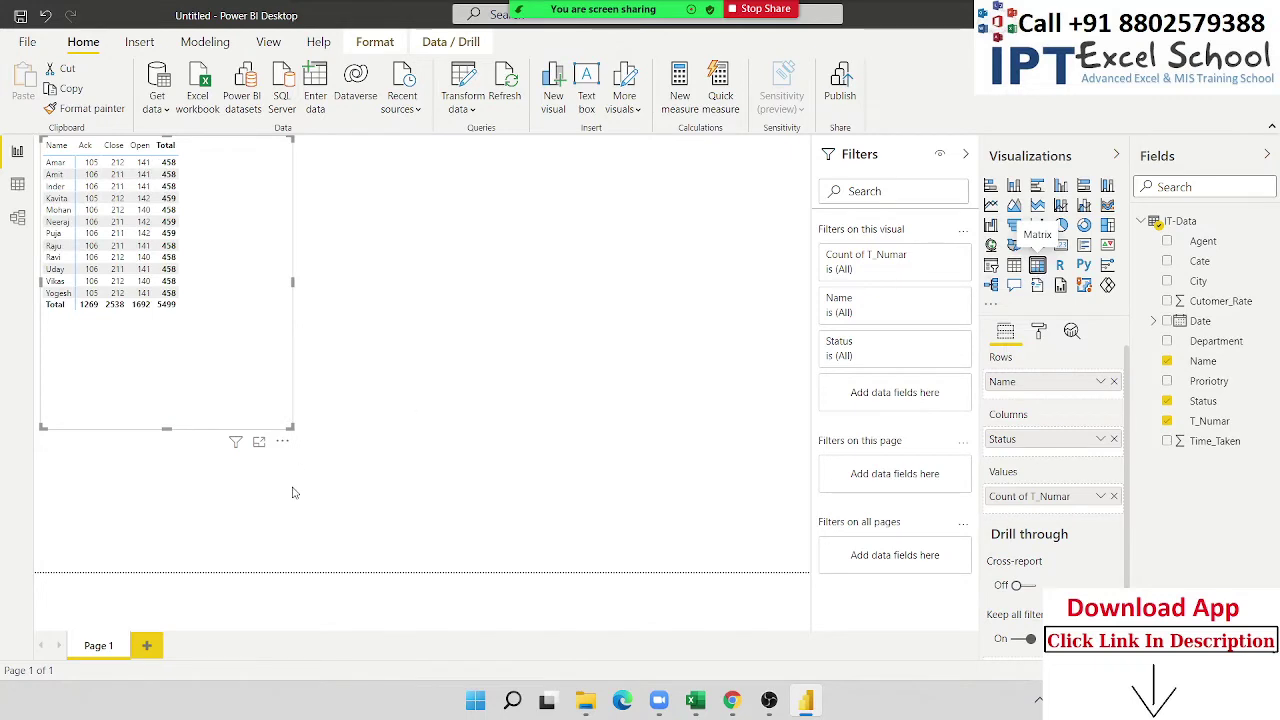
left_click_drag(292, 428, 170, 308)
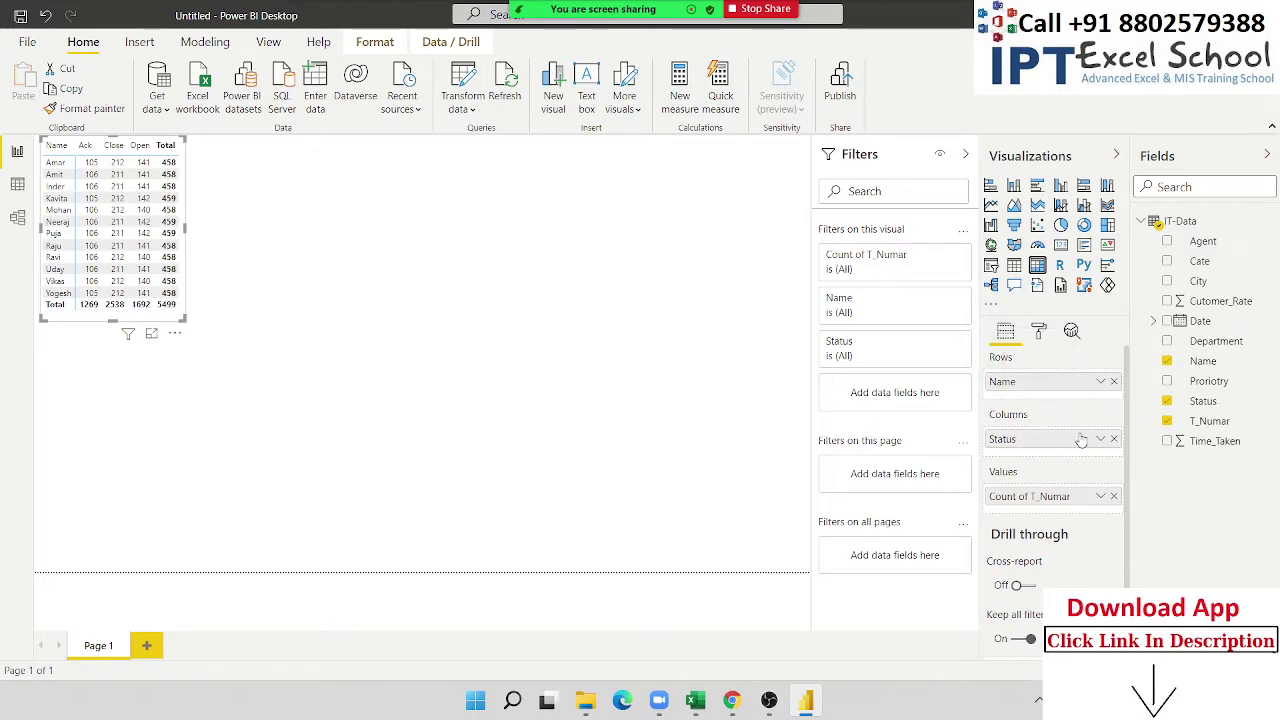
mouse_move(1066, 451)
left_mouse_down()
mouse_move(1067, 400)
mouse_move(1065, 460)
left_mouse_up()
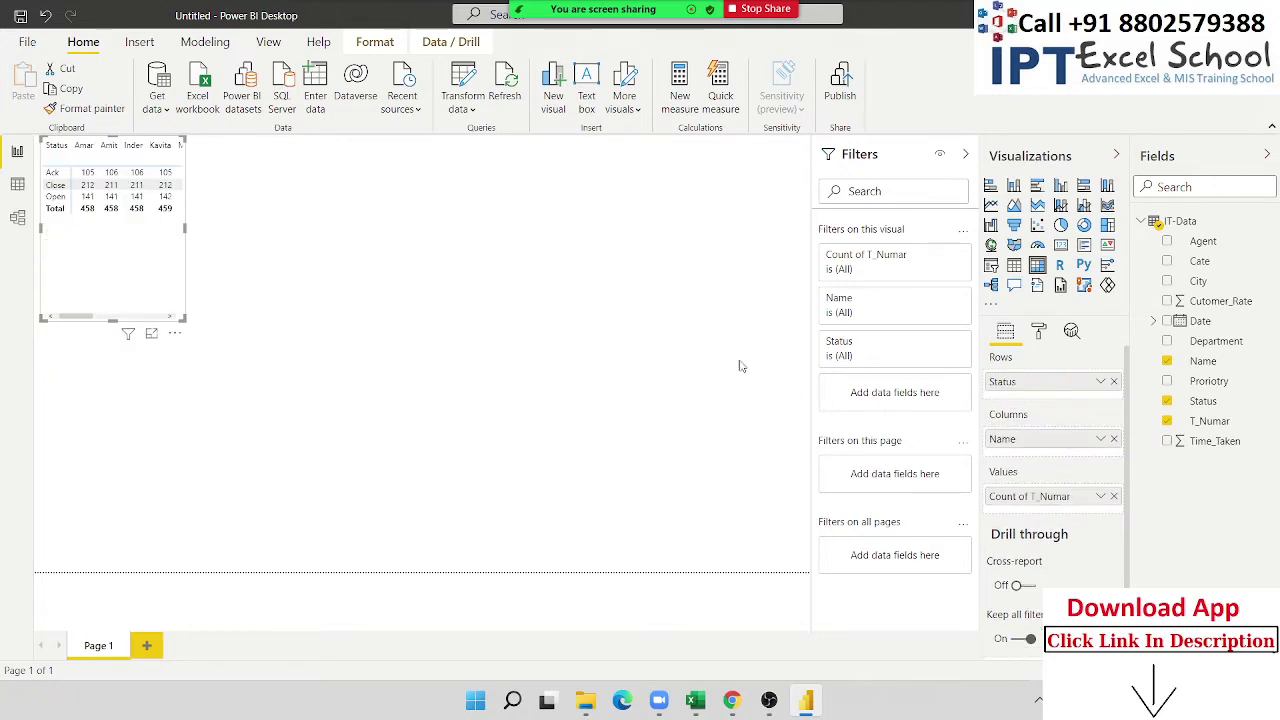
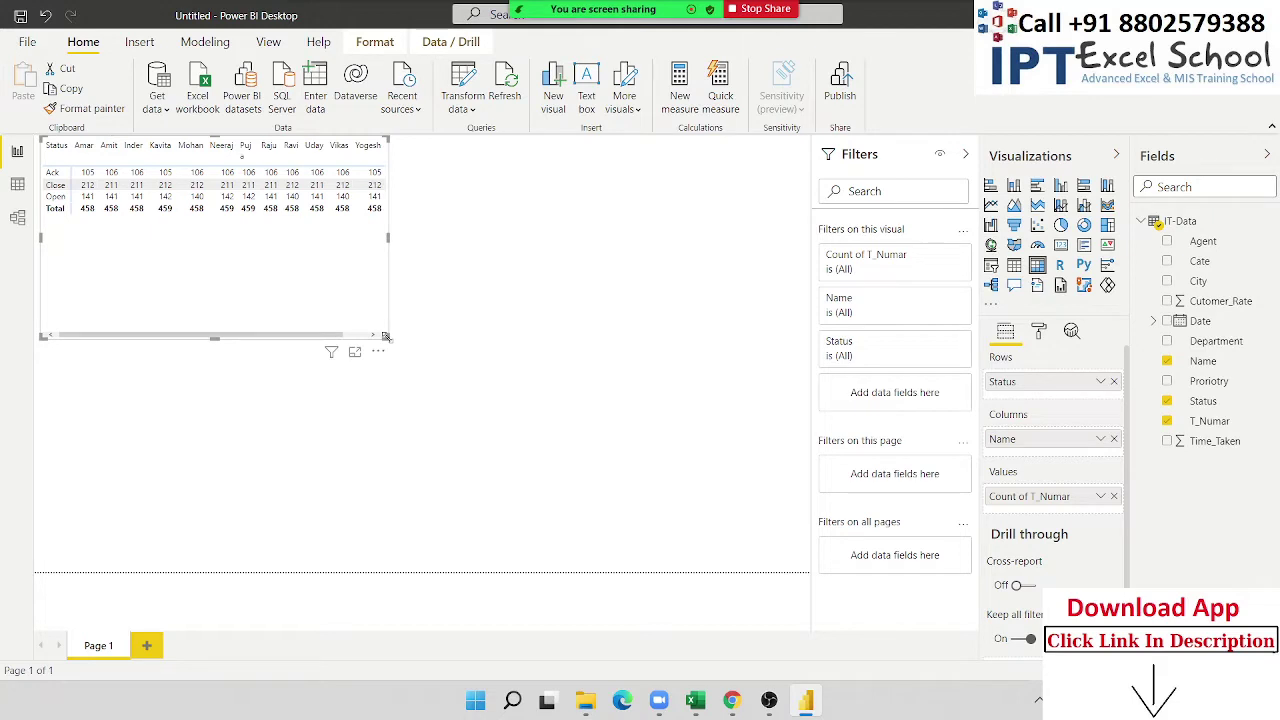
left_click_drag(386, 336, 430, 258)
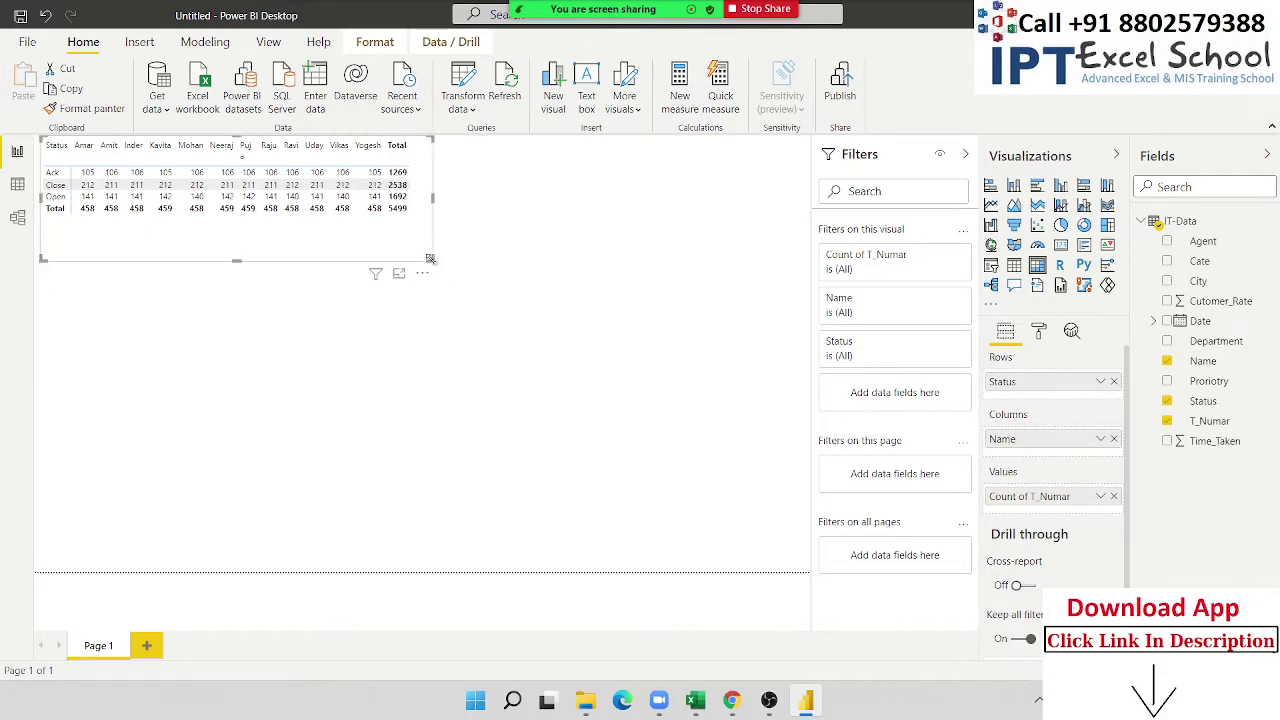
Look through the matrix's formatting categories and its General settings for position, size, layer order and alt text.
left_click(1040, 332)
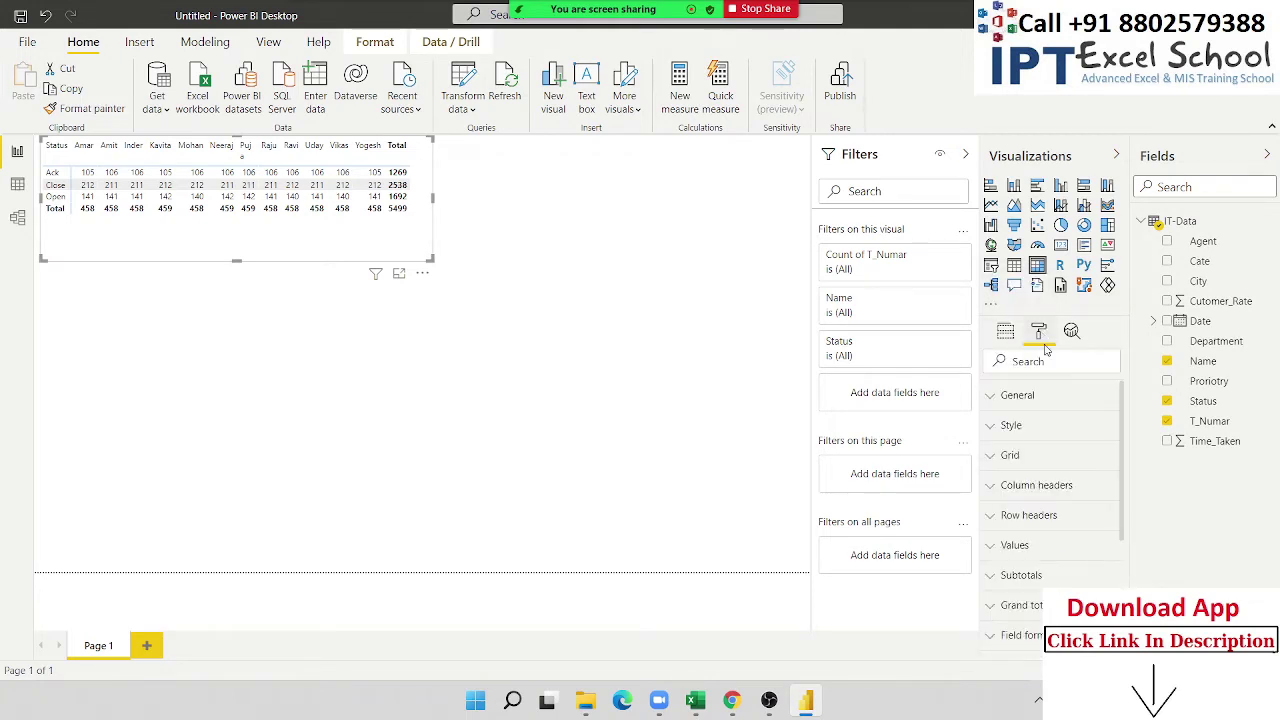
scroll(1040, 500, "down", 5)
scroll(1040, 522, "up", 5)
scroll(1041, 524, "down", 5)
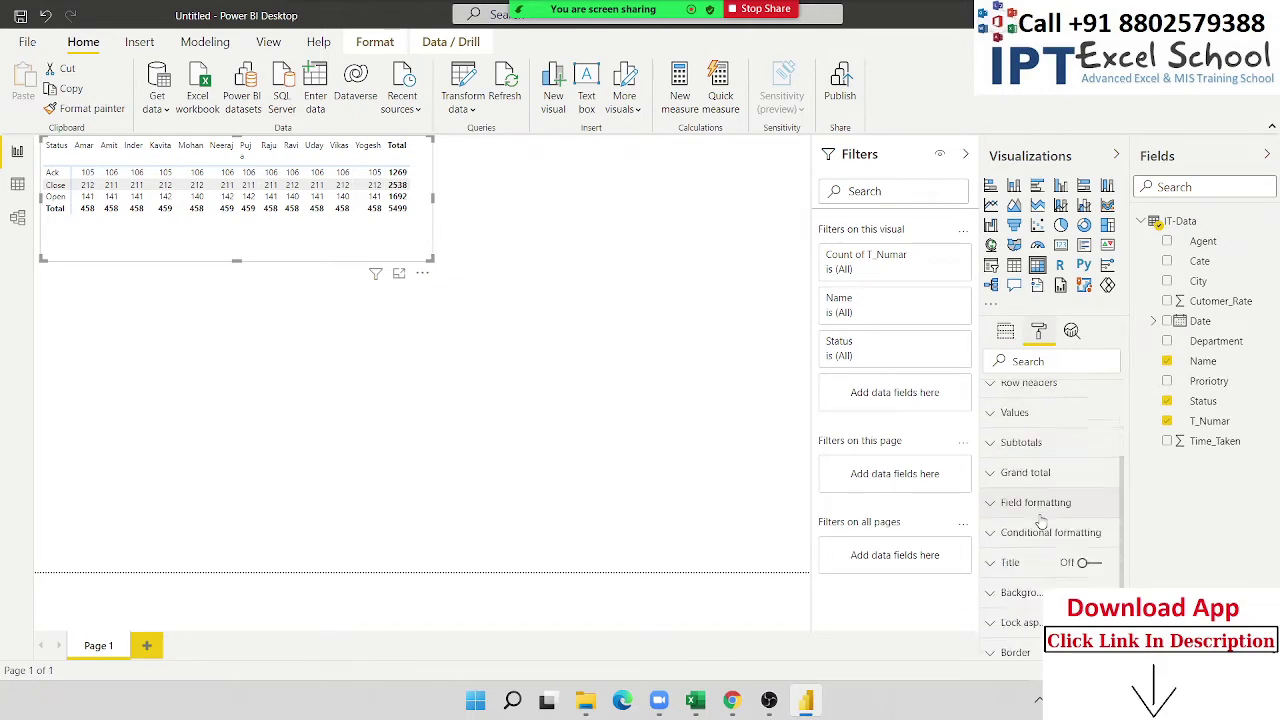
scroll(1038, 500, "up", 5)
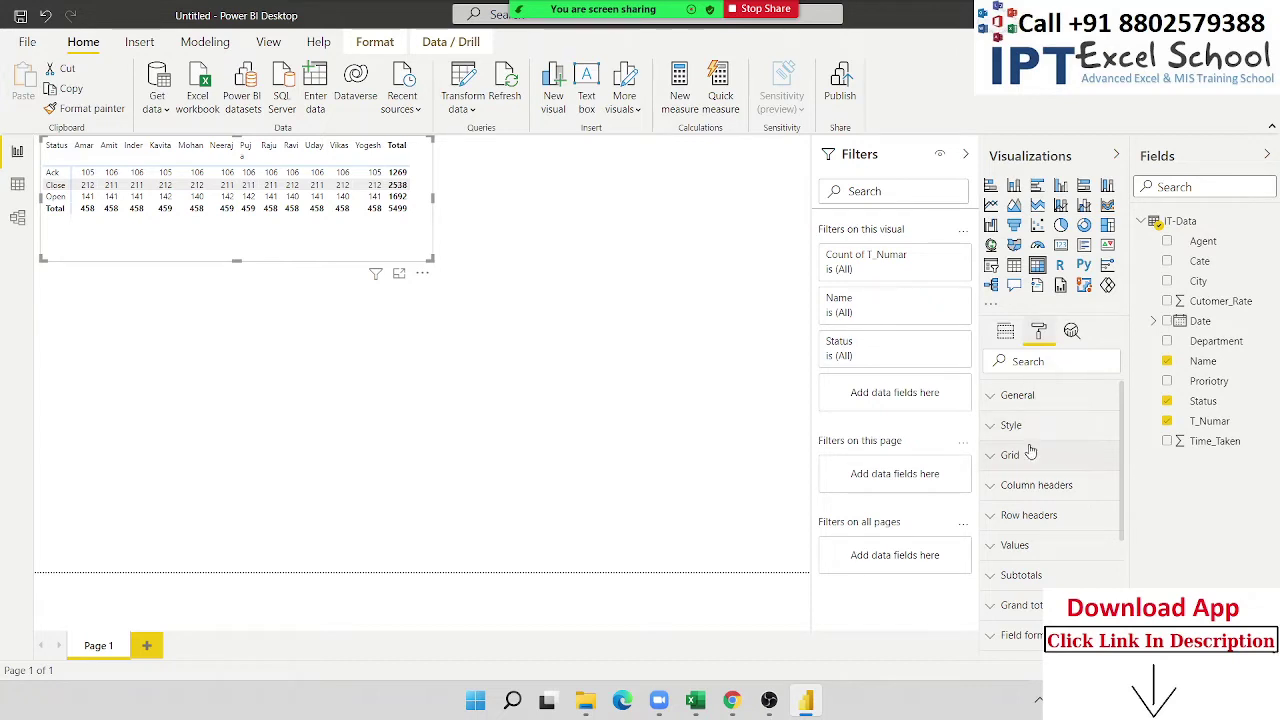
left_click(1019, 404)
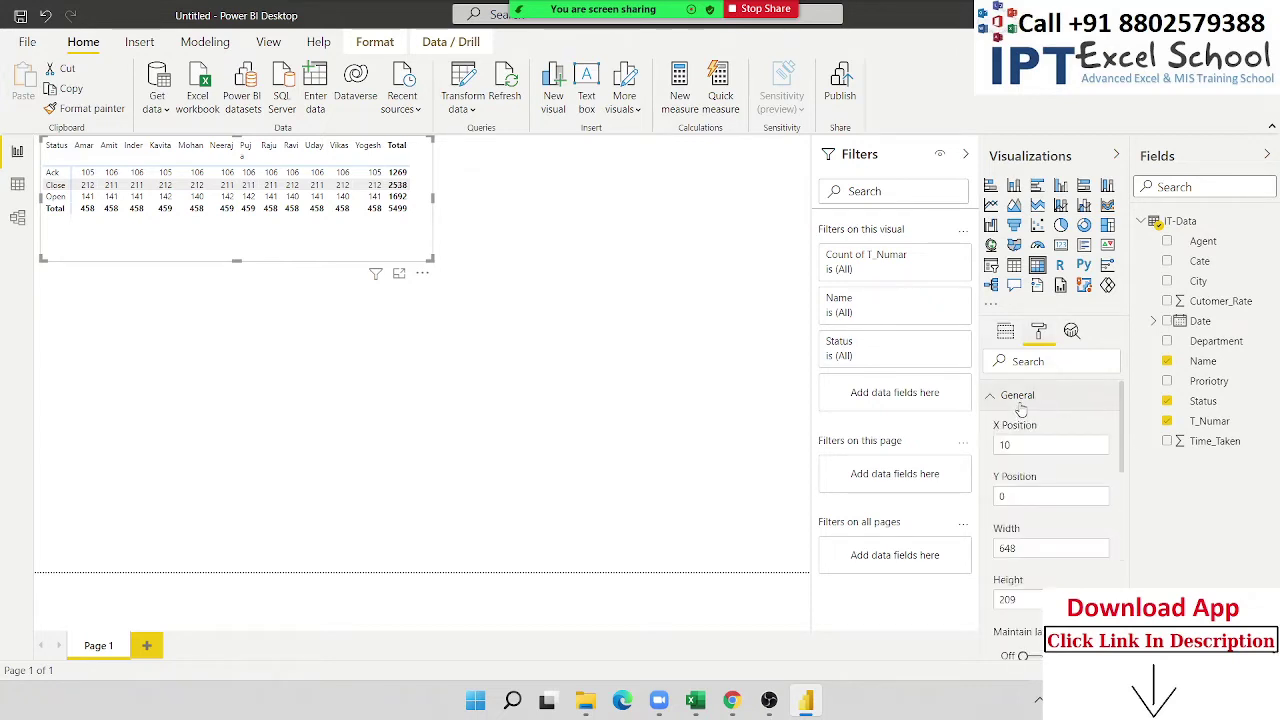
scroll(1030, 430, "down", 5)
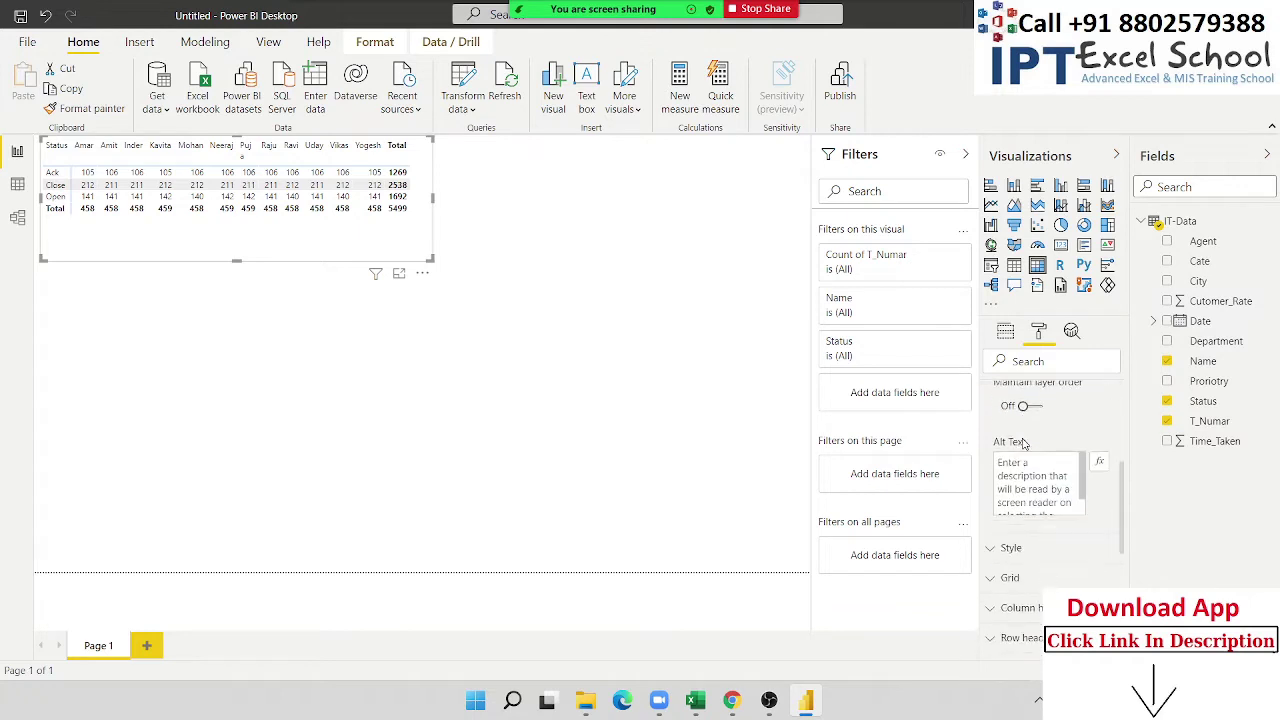
scroll(1023, 438, "up", 3)
scroll(1023, 443, "down", 4)
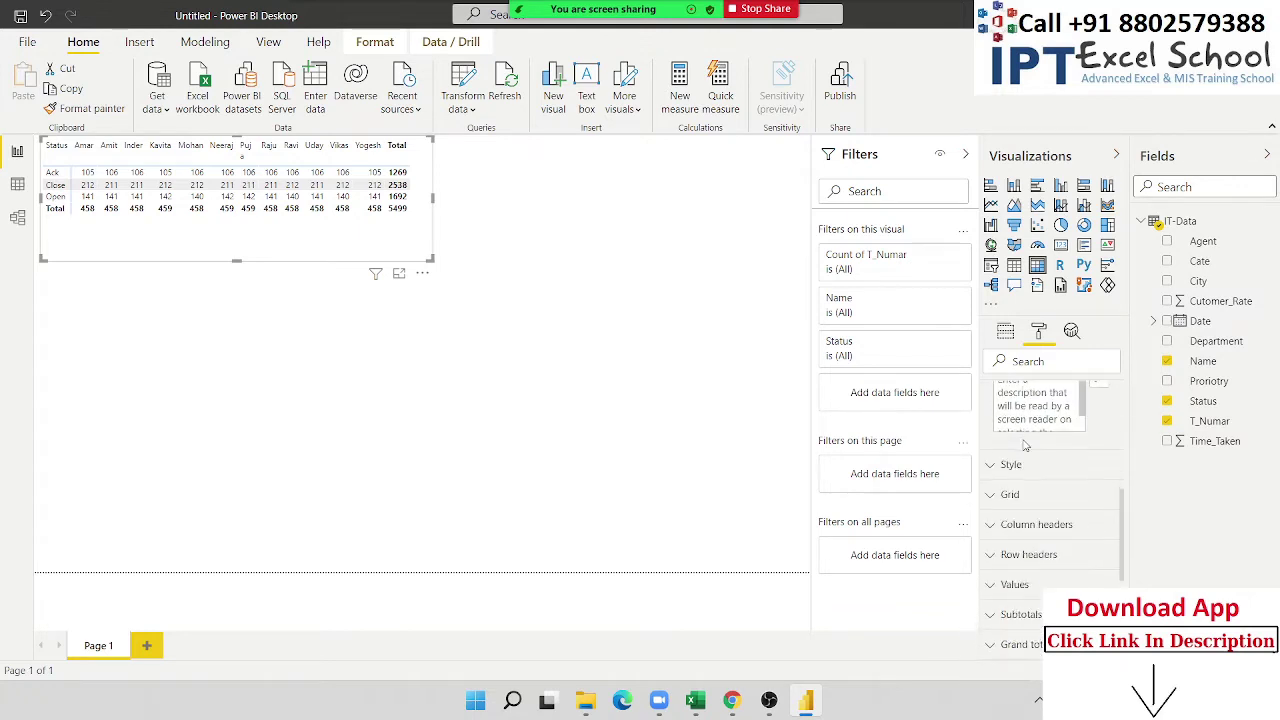
scroll(1028, 440, "up", 2)
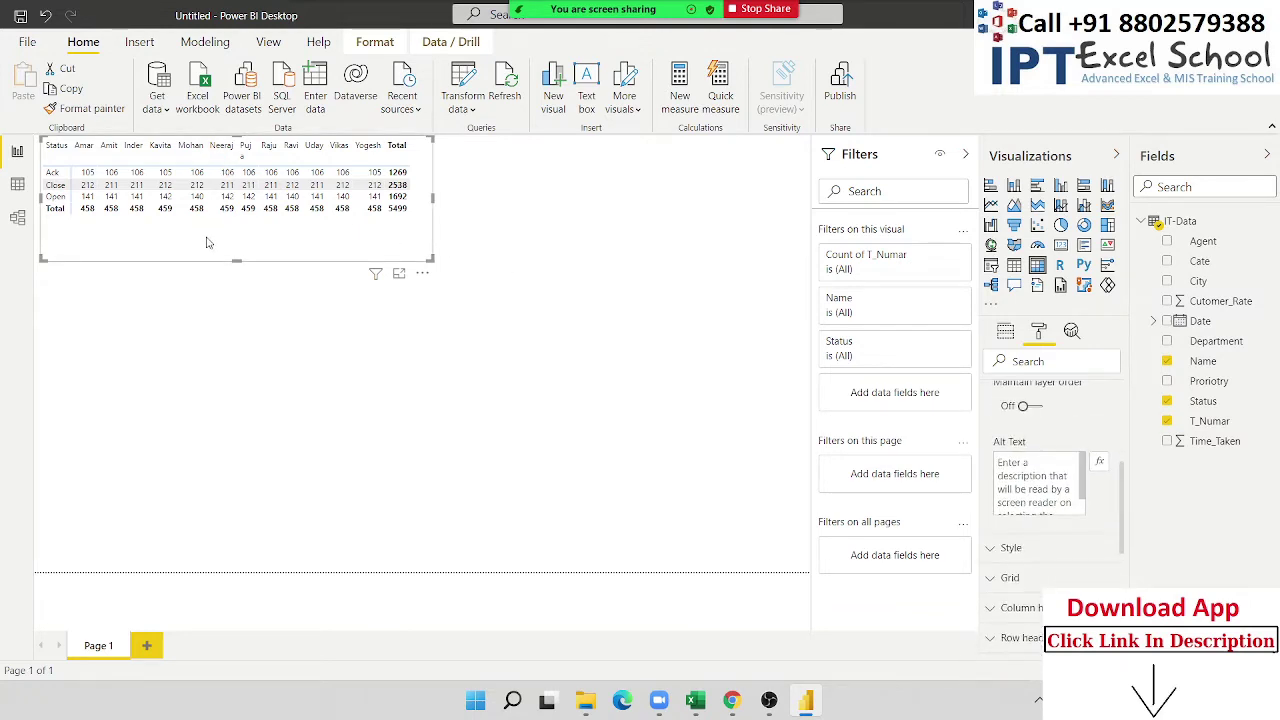
scroll(1094, 502, "down", 5)
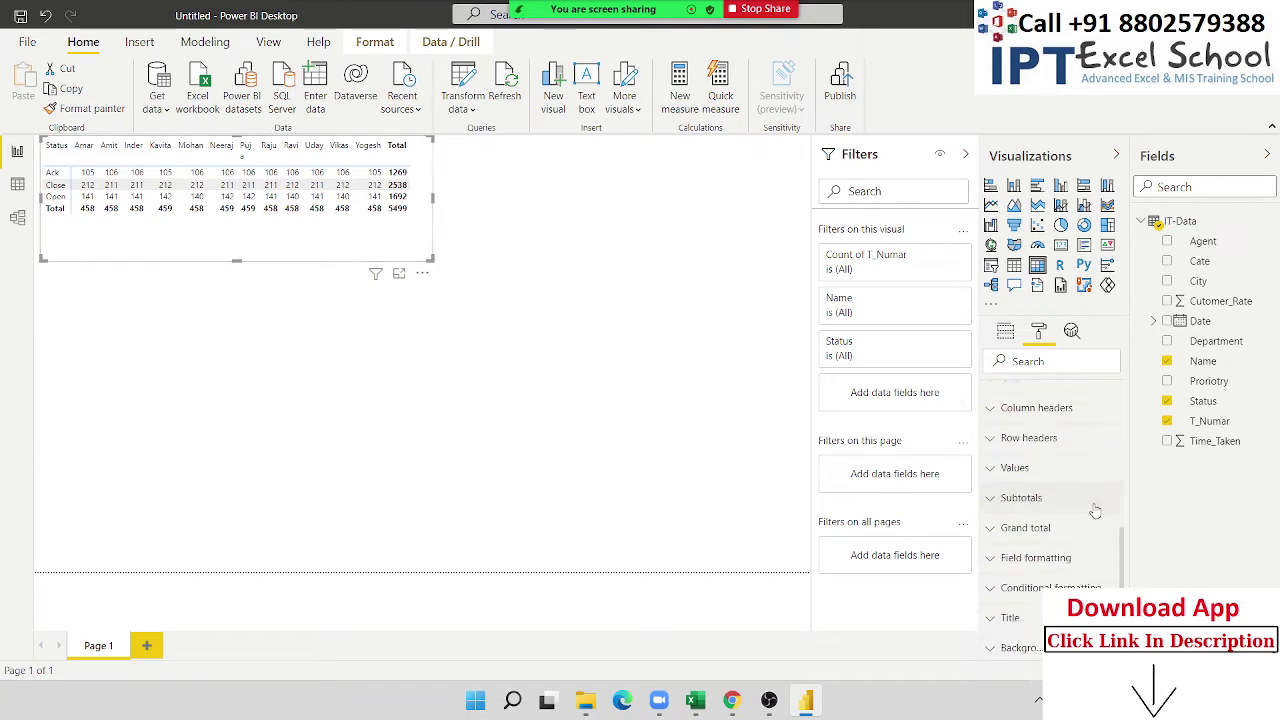
scroll(1094, 502, "up", 5)
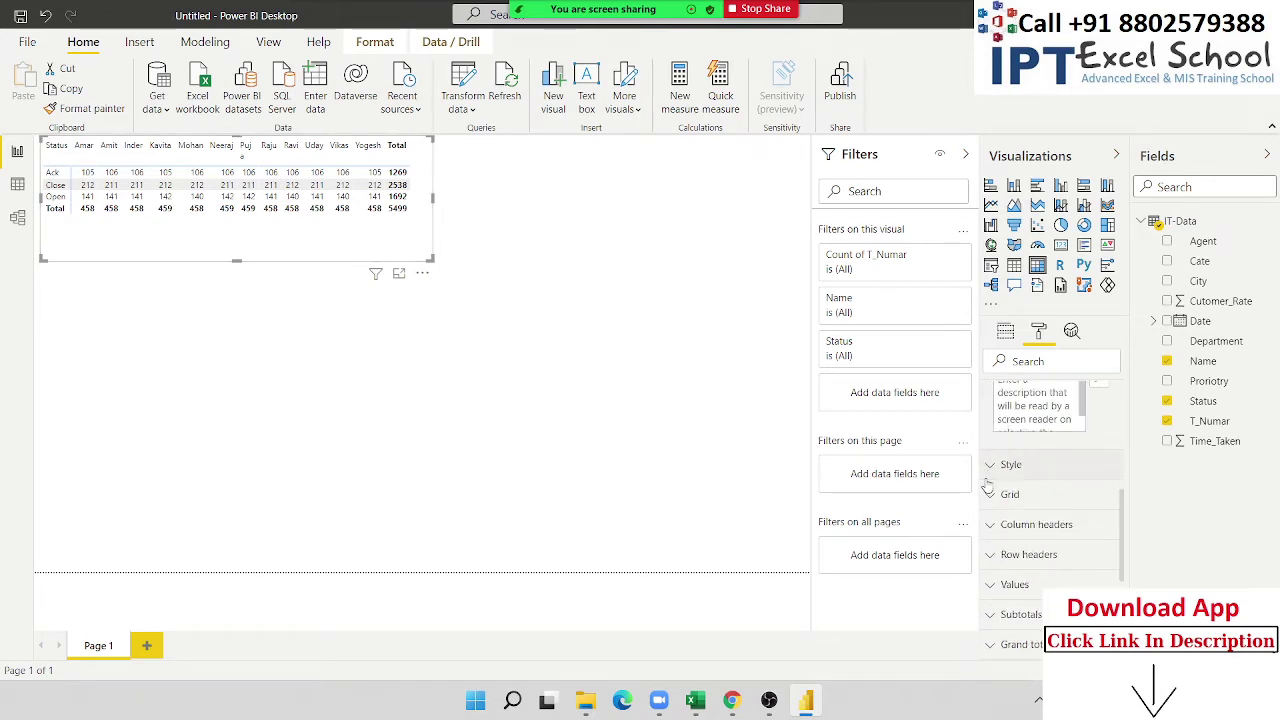
Try the Minimal, Bold header, Alternating rows, Flashy rows and Condensed styles on the matrix.
left_click(996, 466)
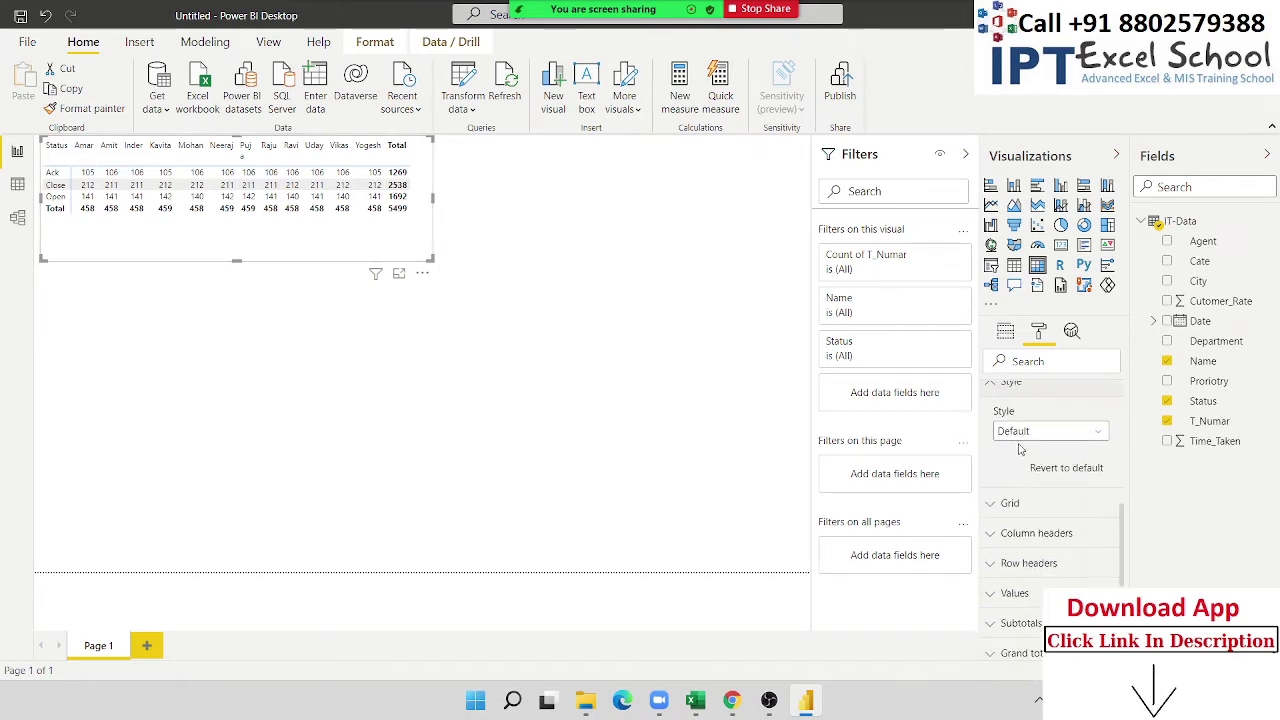
left_click(1024, 434)
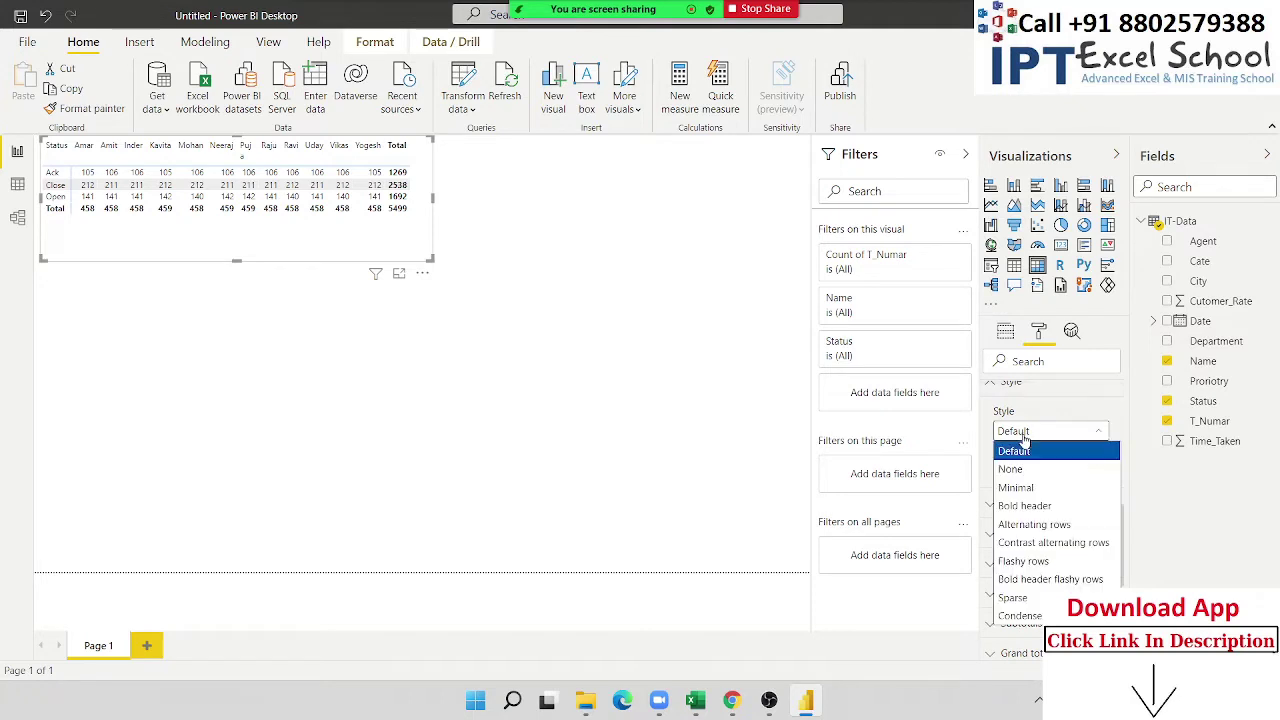
left_click(1028, 488)
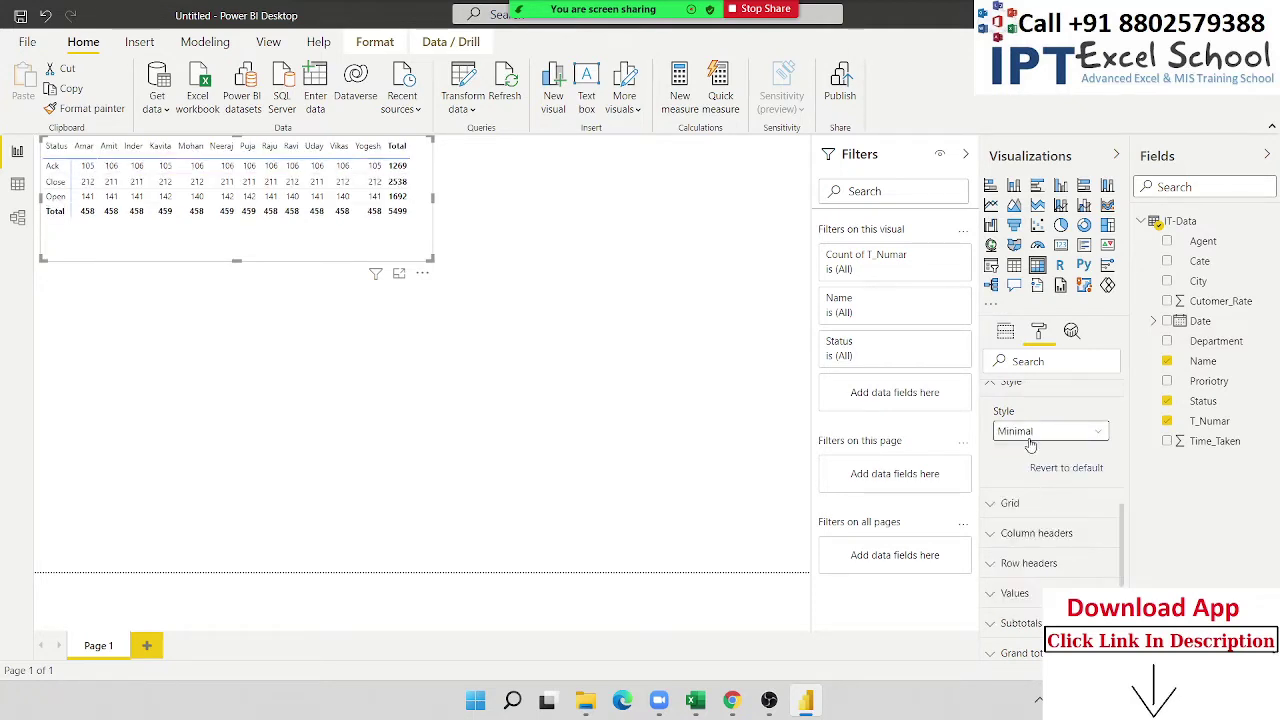
left_click(1030, 440)
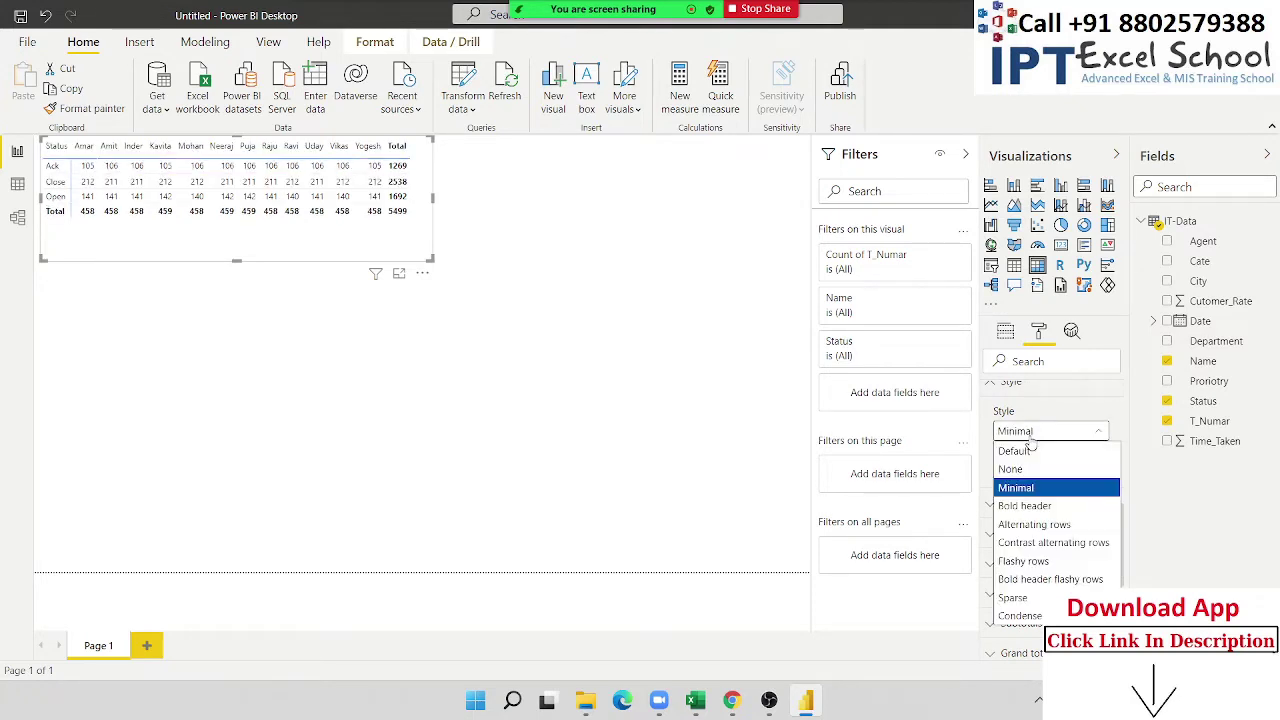
left_click(1027, 507)
left_click(1030, 432)
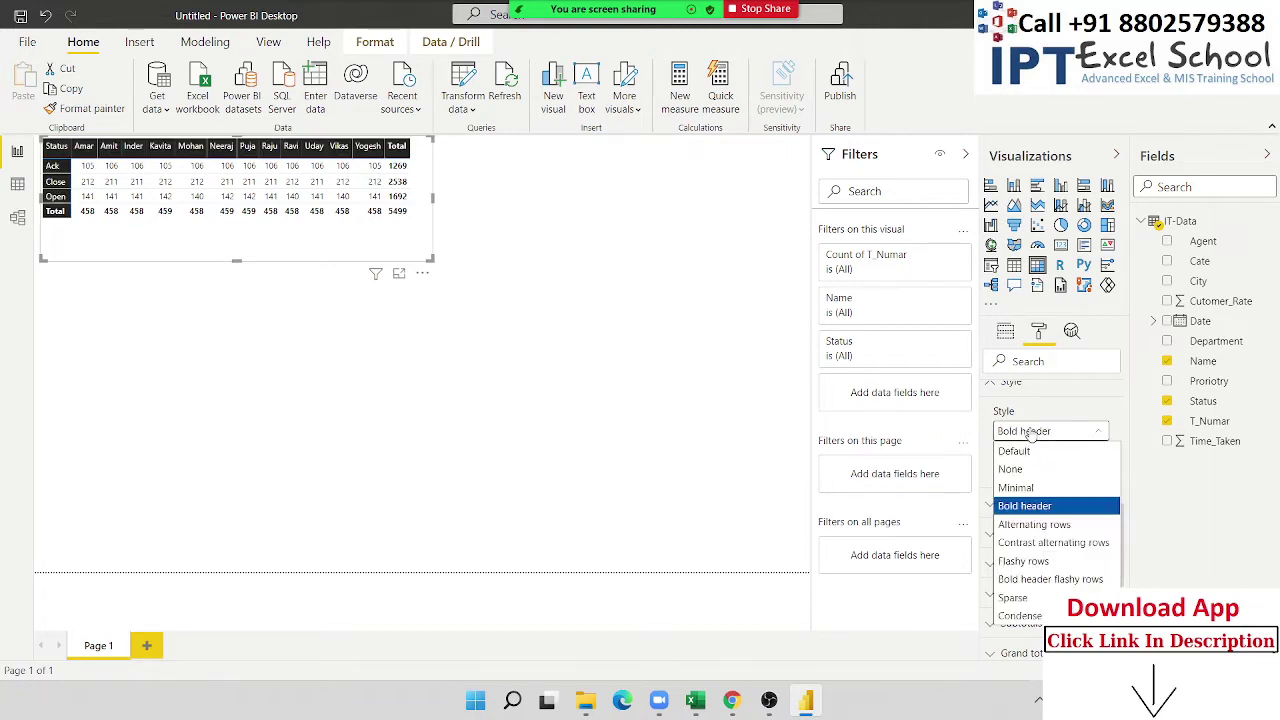
left_click(1030, 526)
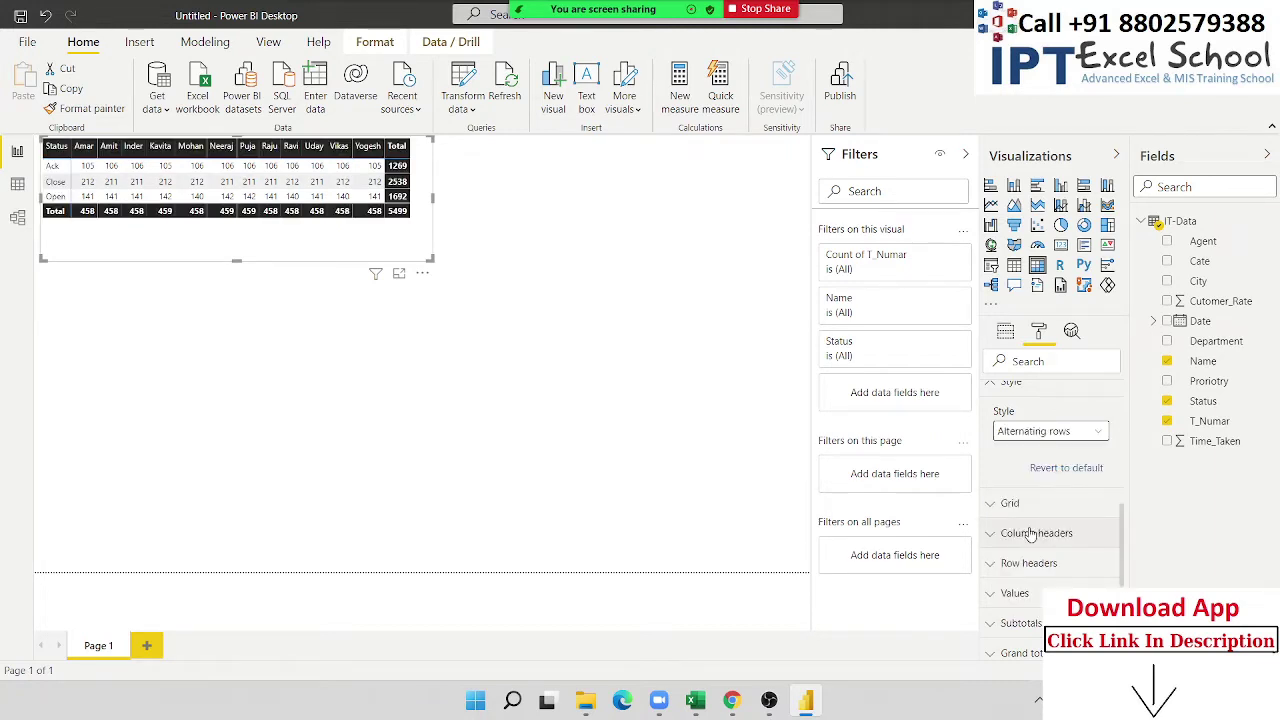
left_click(1046, 434)
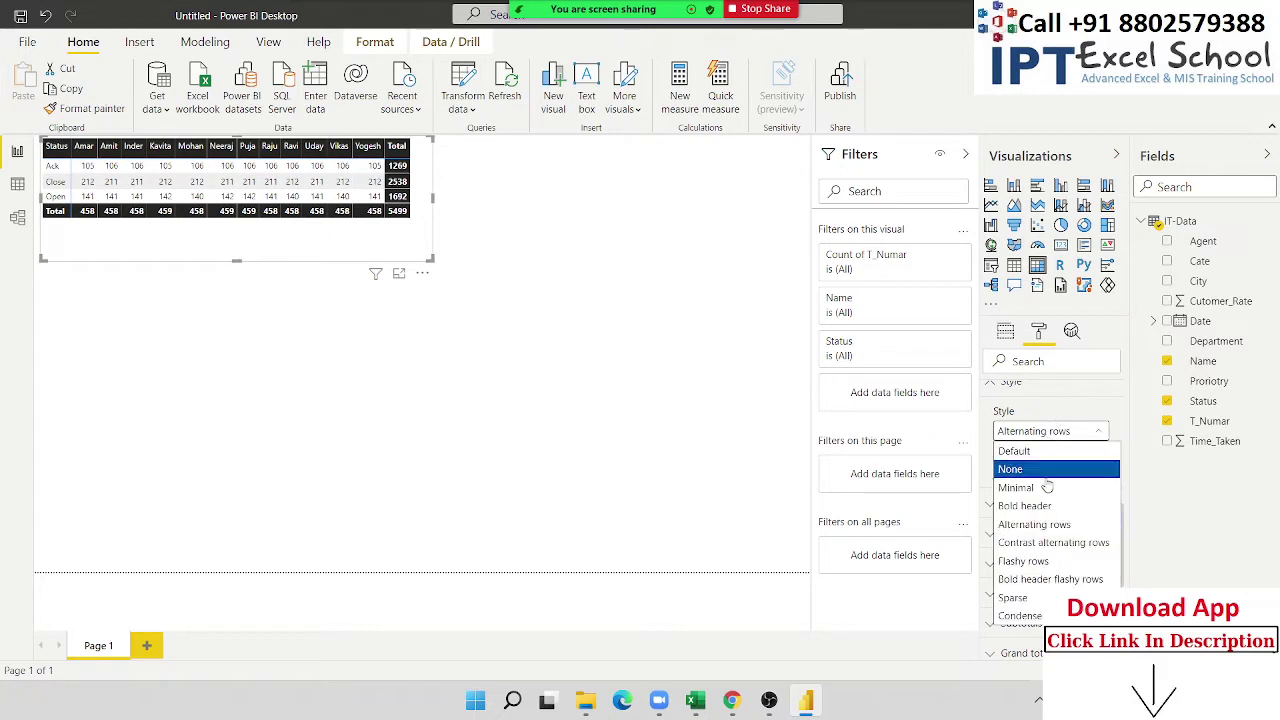
left_click(1036, 562)
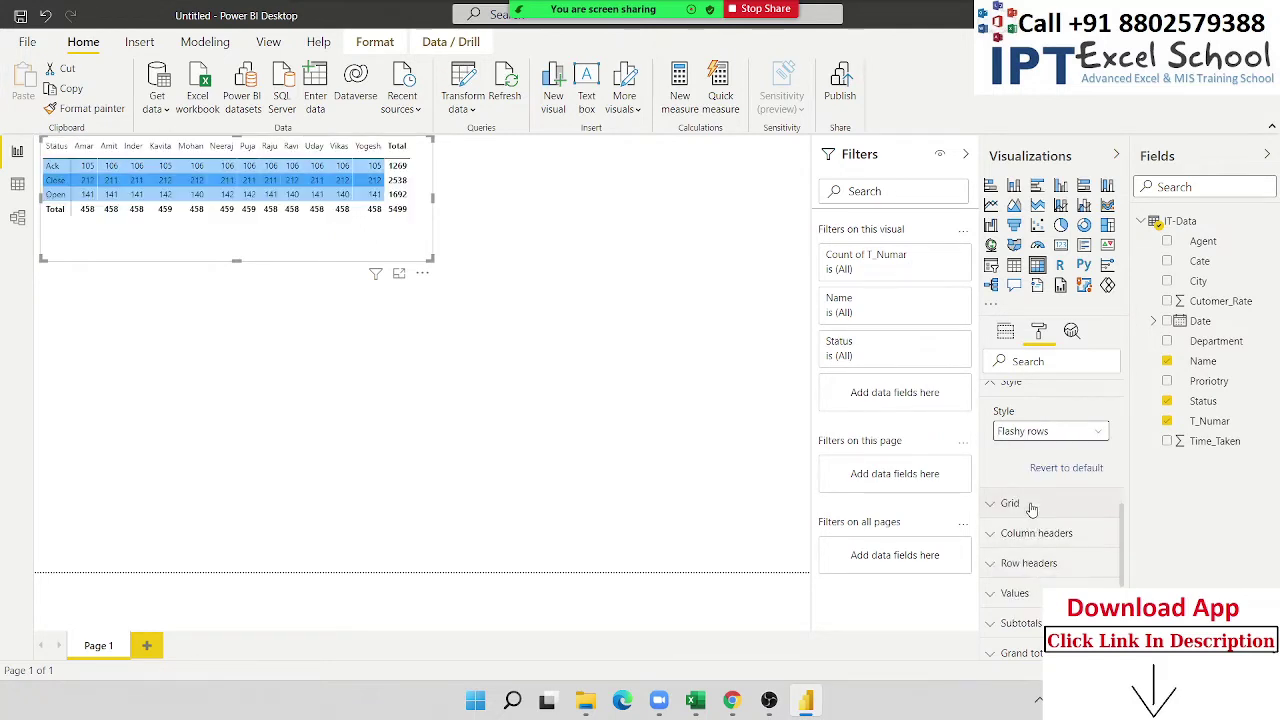
left_click(1040, 438)
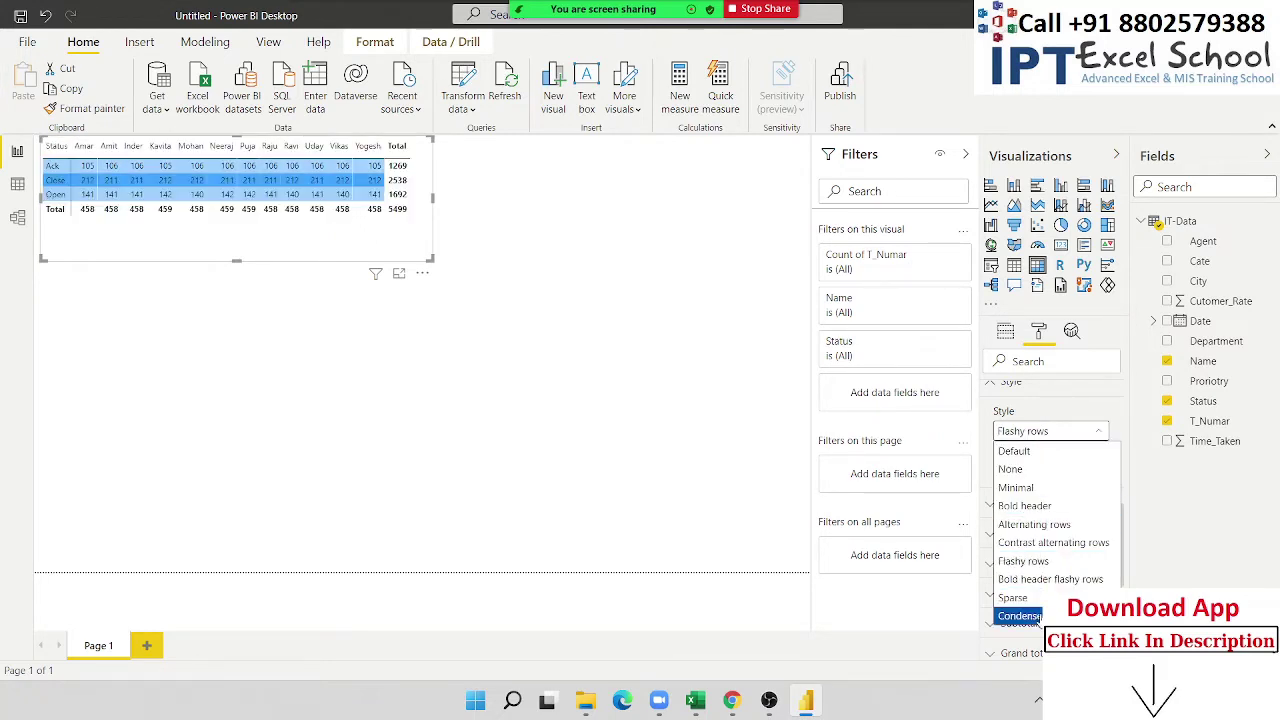
left_click(1030, 616)
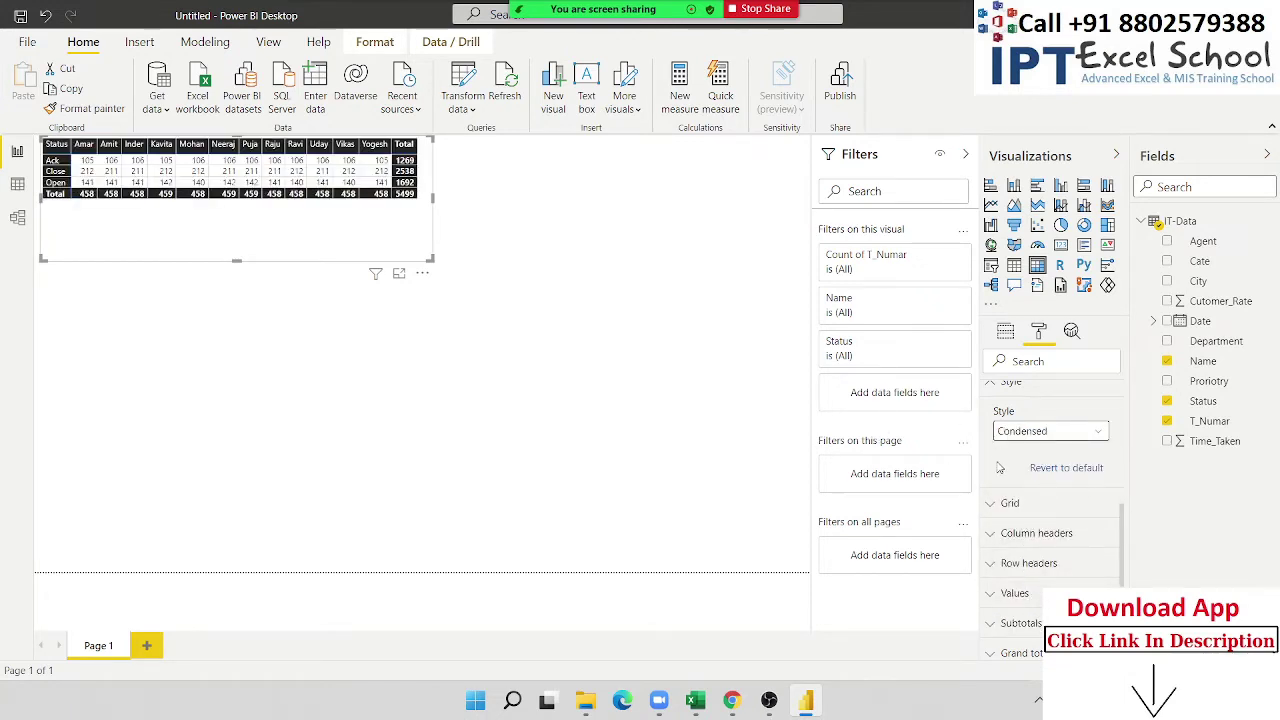
Set the matrix style to Bold header and collapse the style settings.
scroll(999, 467, "up", 2)
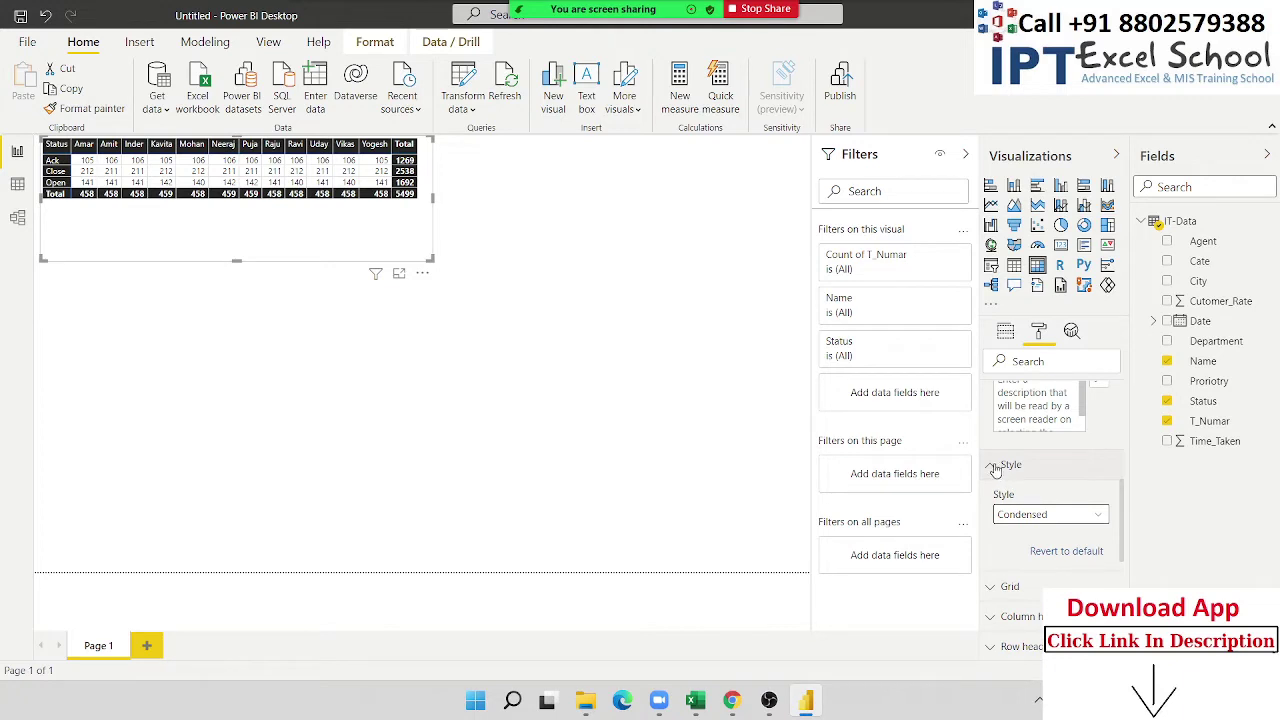
left_click(996, 466)
left_click(1028, 476)
left_click(1035, 520)
key("Up")
key("Up")
key("Up")
key("Up")
key("Up")
key("Up")
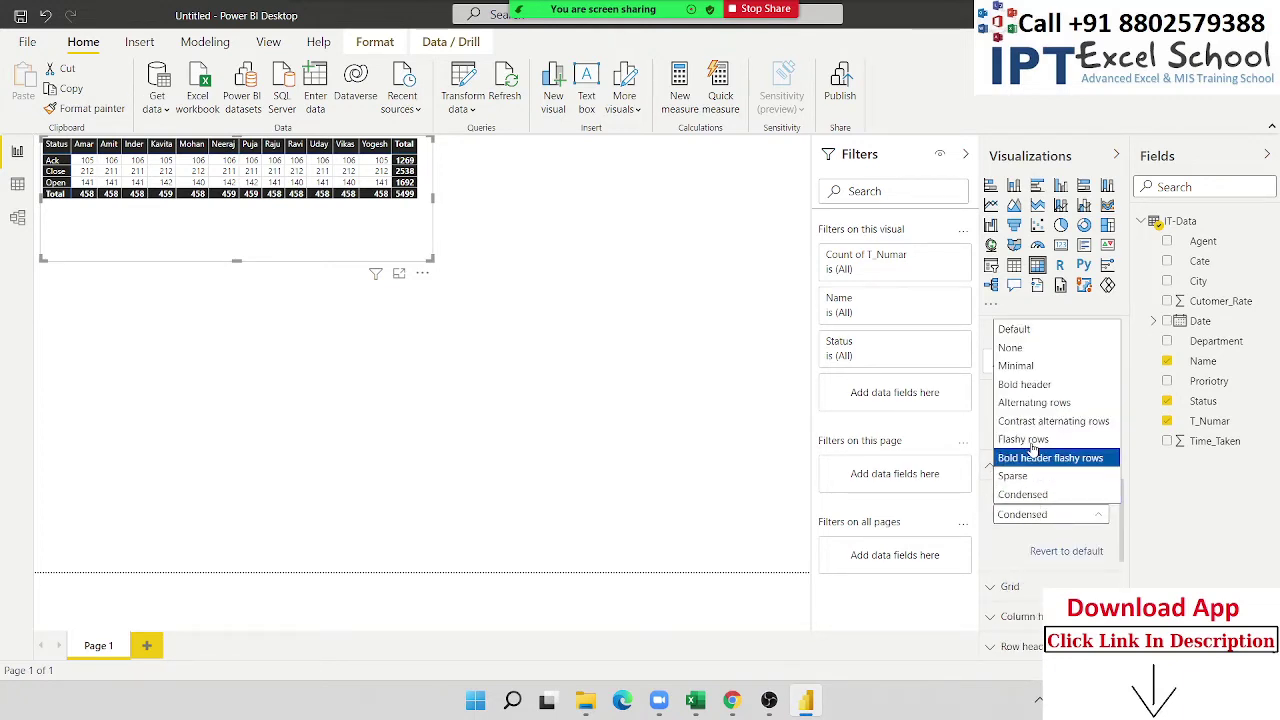
key("Return")
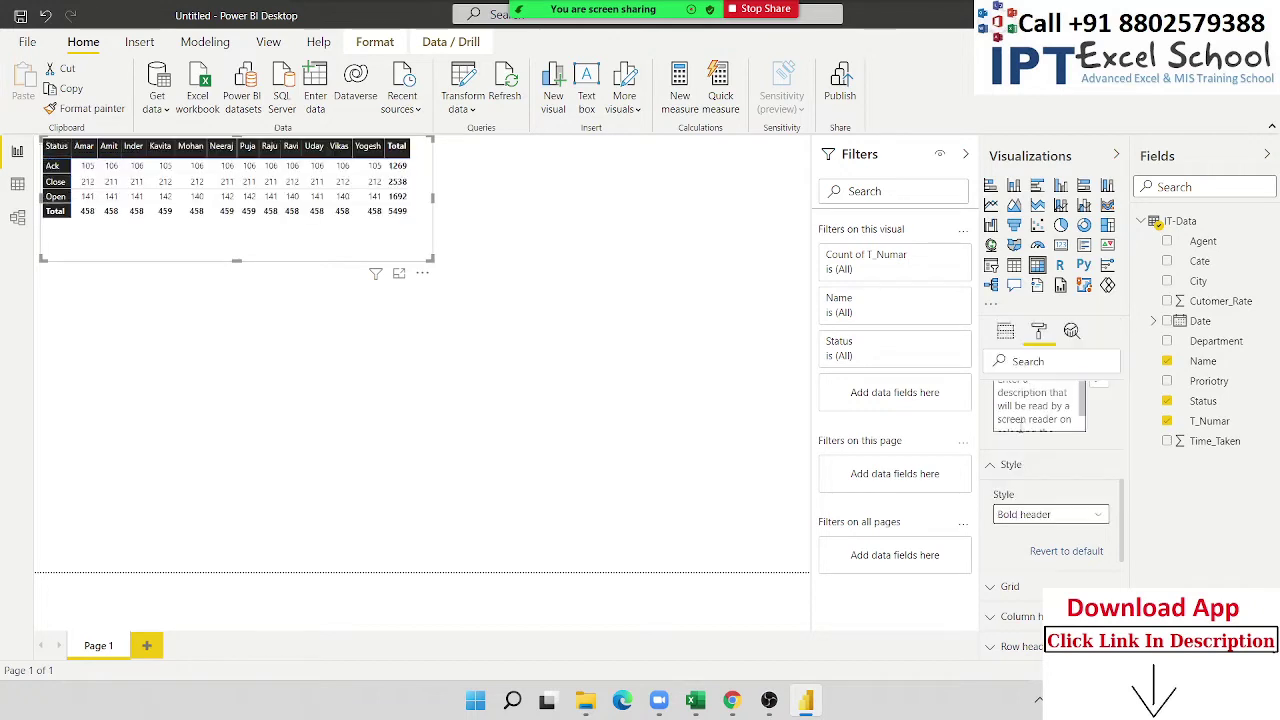
left_click(1045, 516)
left_click(1045, 516)
left_click(995, 472)
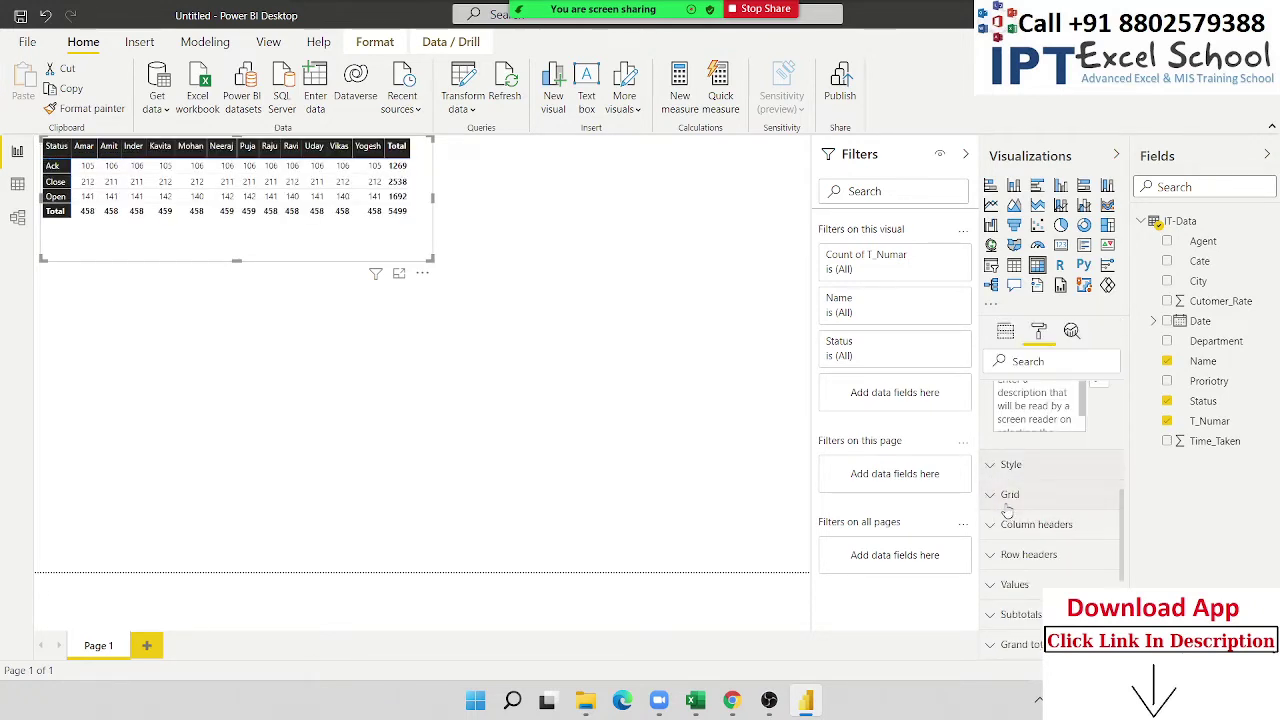
Turn on the matrix's vertical grid and open the color choices for its vertical lines.
left_click(1006, 504)
scroll(1008, 510, "down", 1)
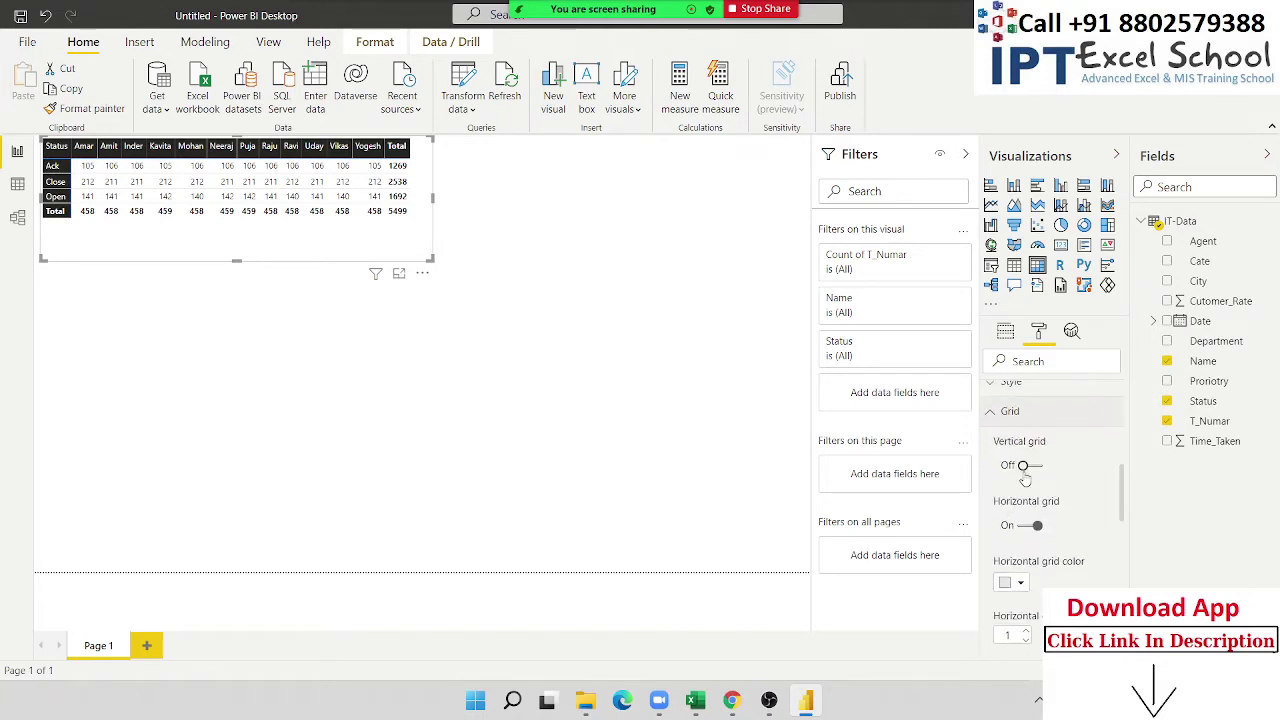
left_click(1036, 467)
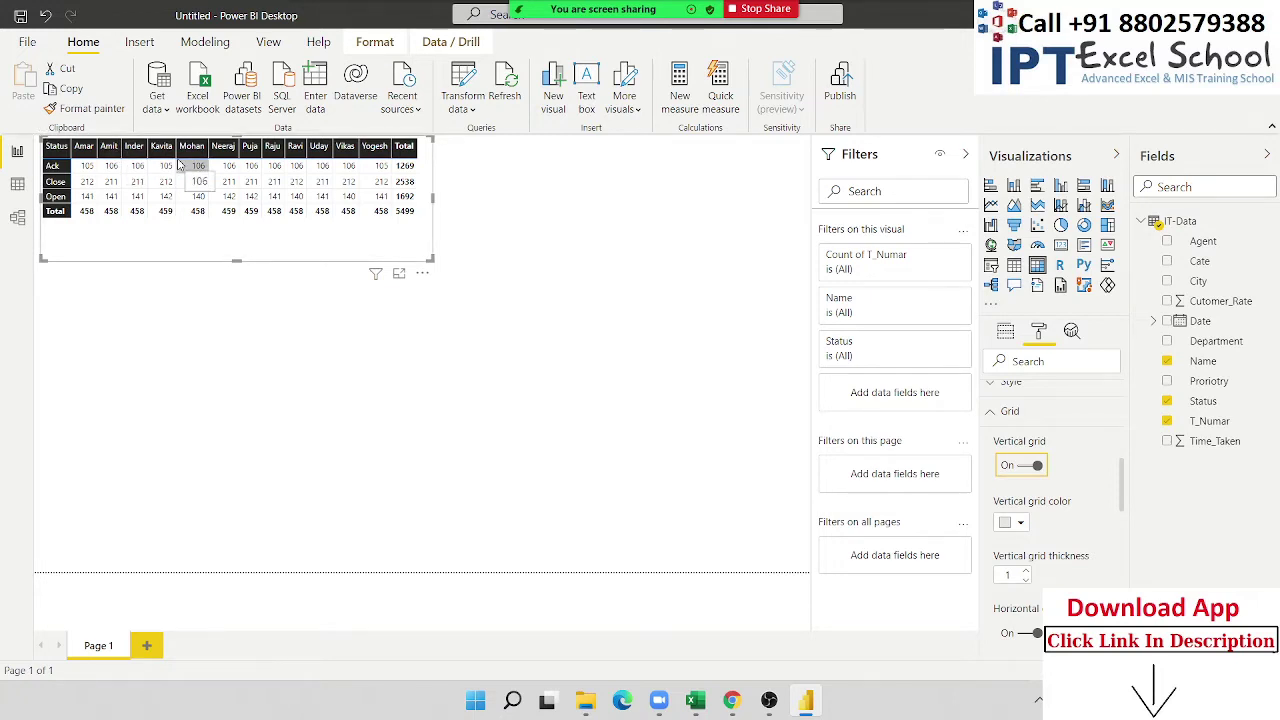
left_click(1012, 522)
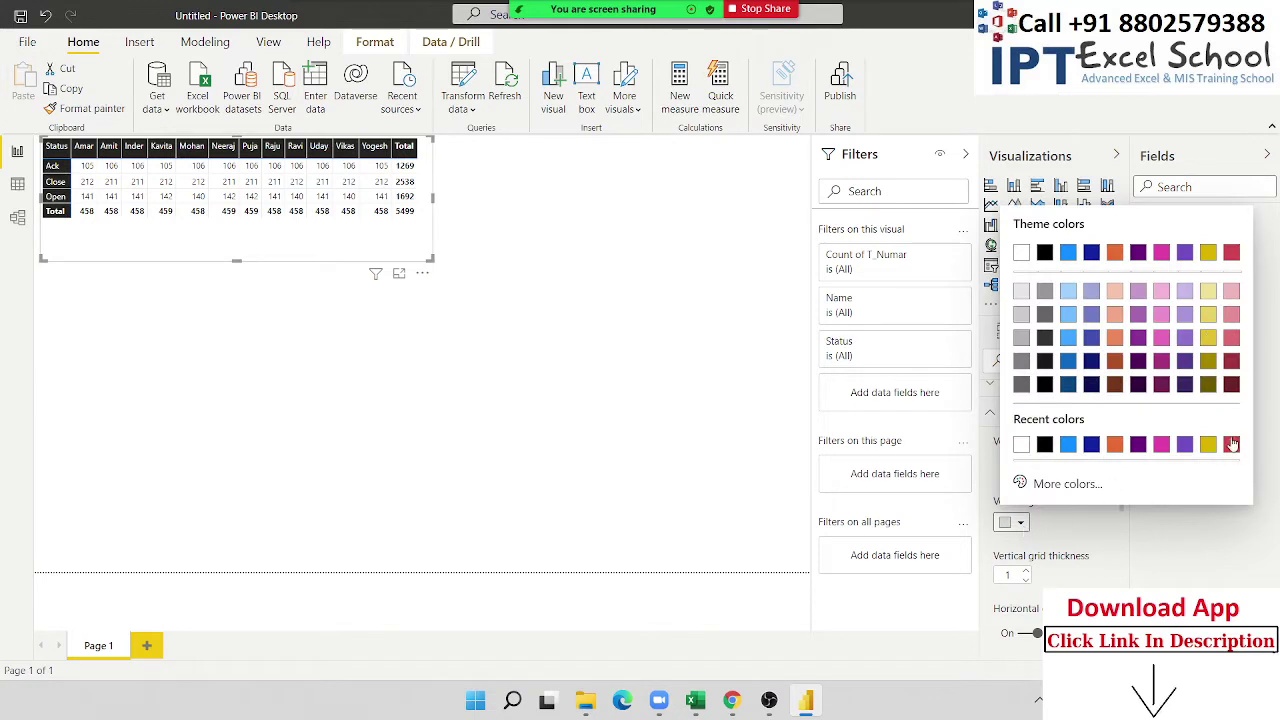
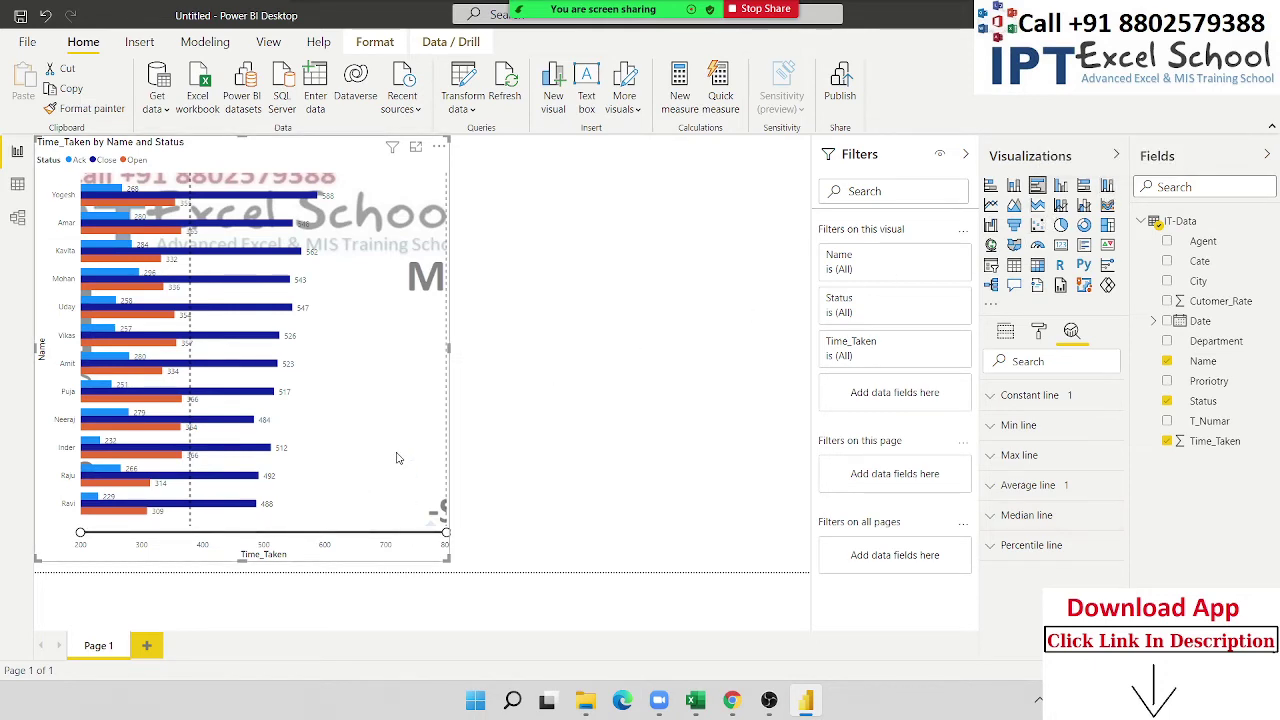
Delete the Time_Taken by Name and Status bar chart from the page and check the meeting's participant list.
key("Delete")
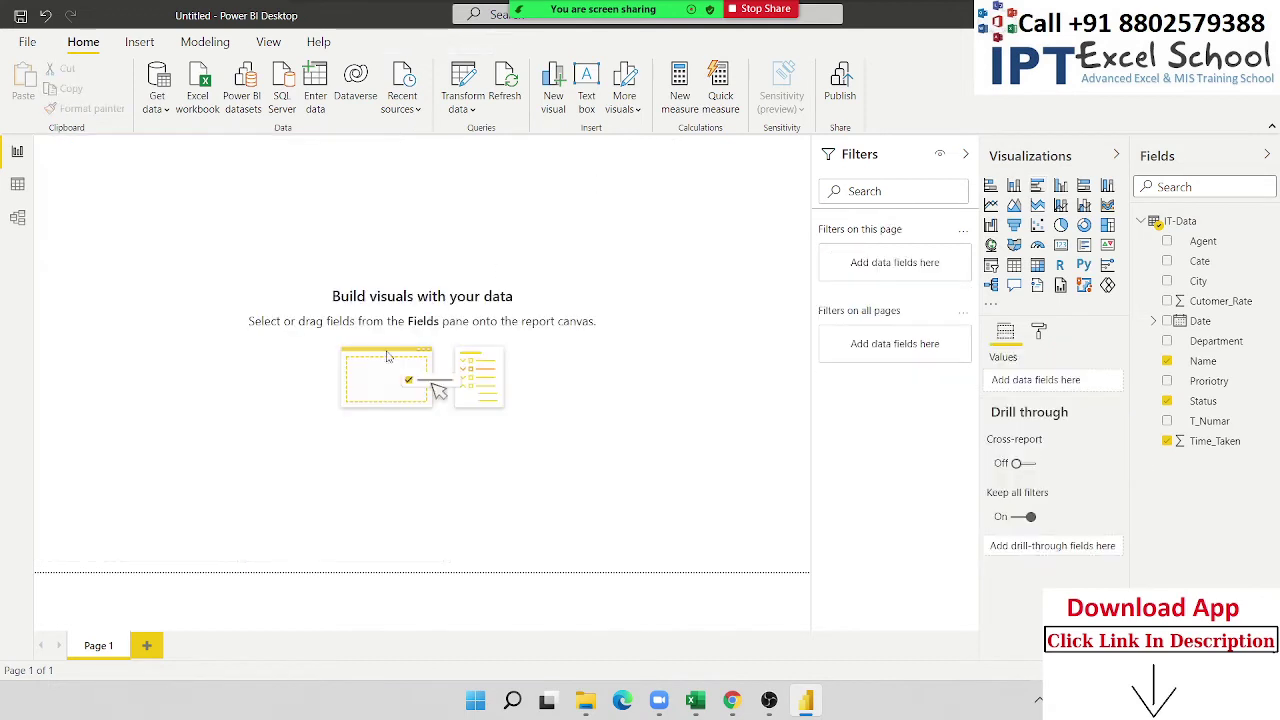
left_click(568, 18)
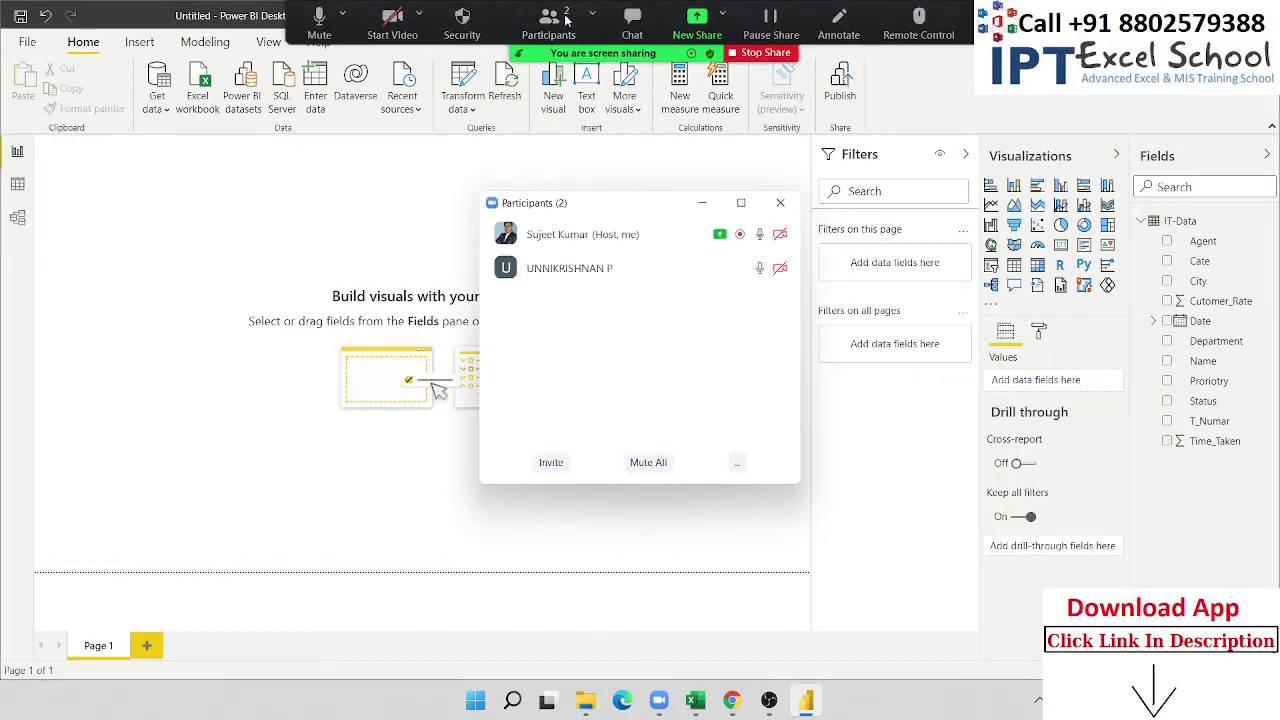
left_click(780, 202)
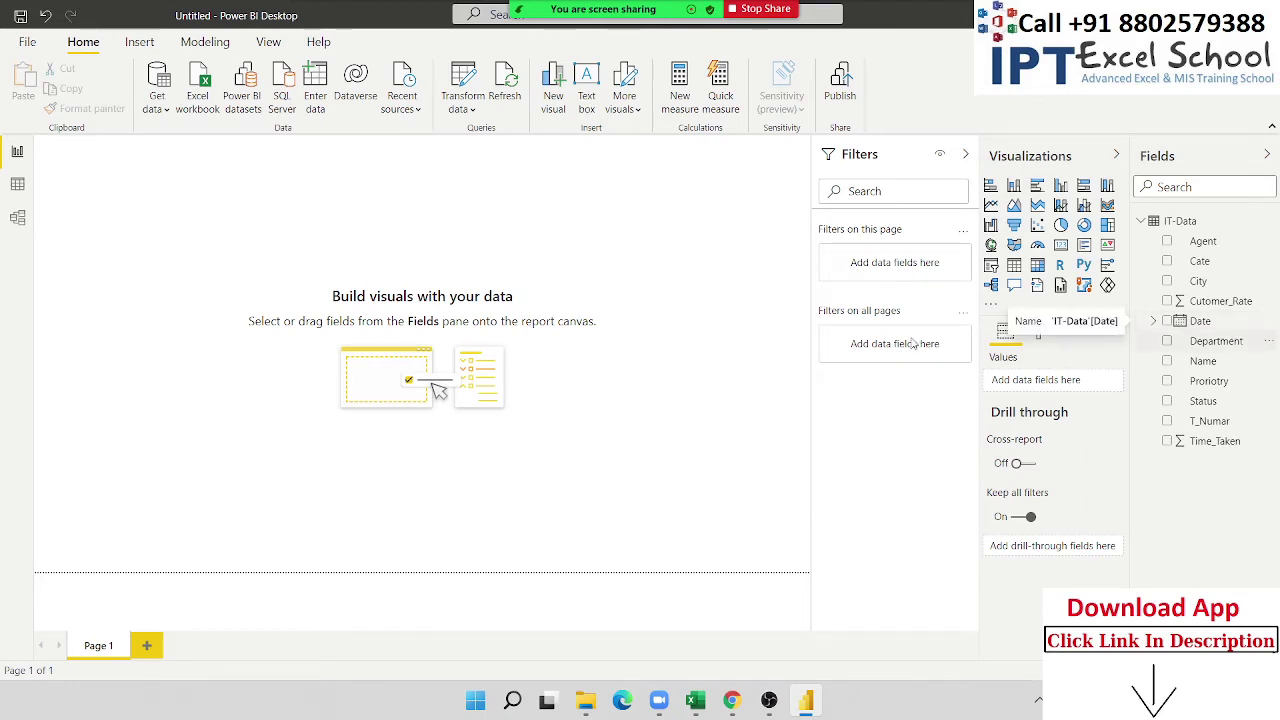
Add an enlarged line chart with Date on the axis and Count of T_Numar as its values.
left_click(994, 206)
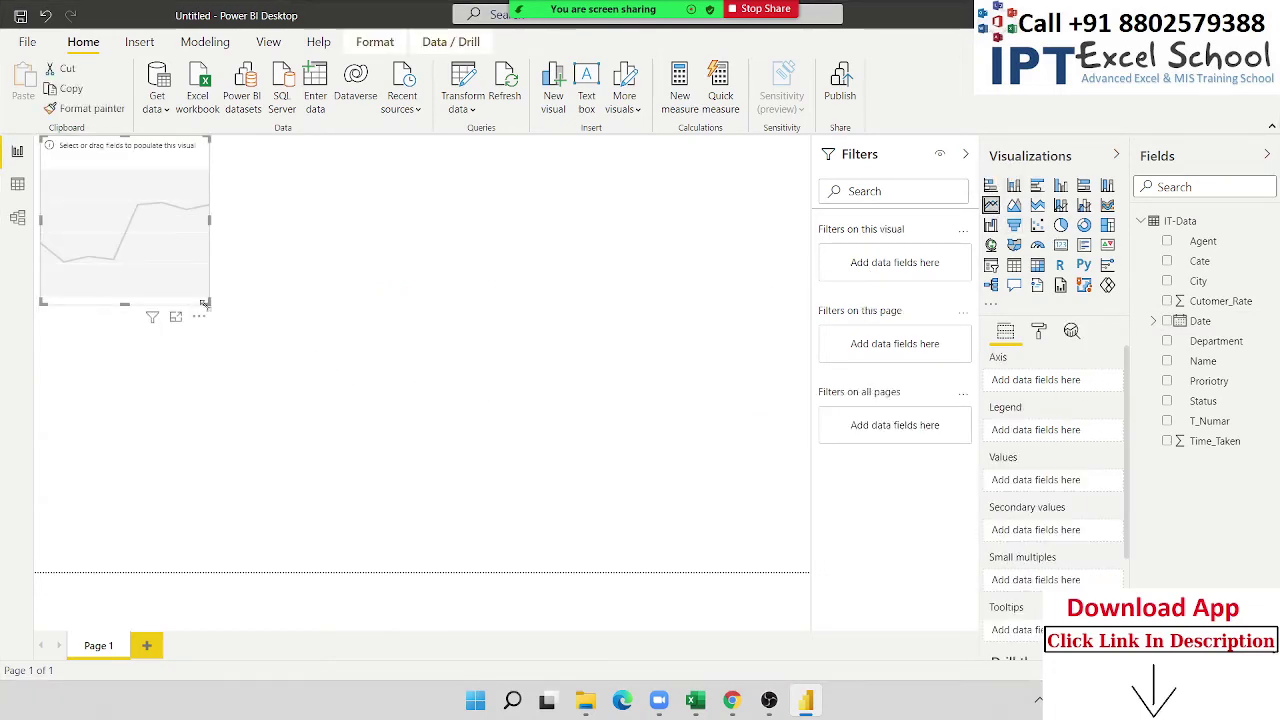
left_click_drag(209, 302, 551, 439)
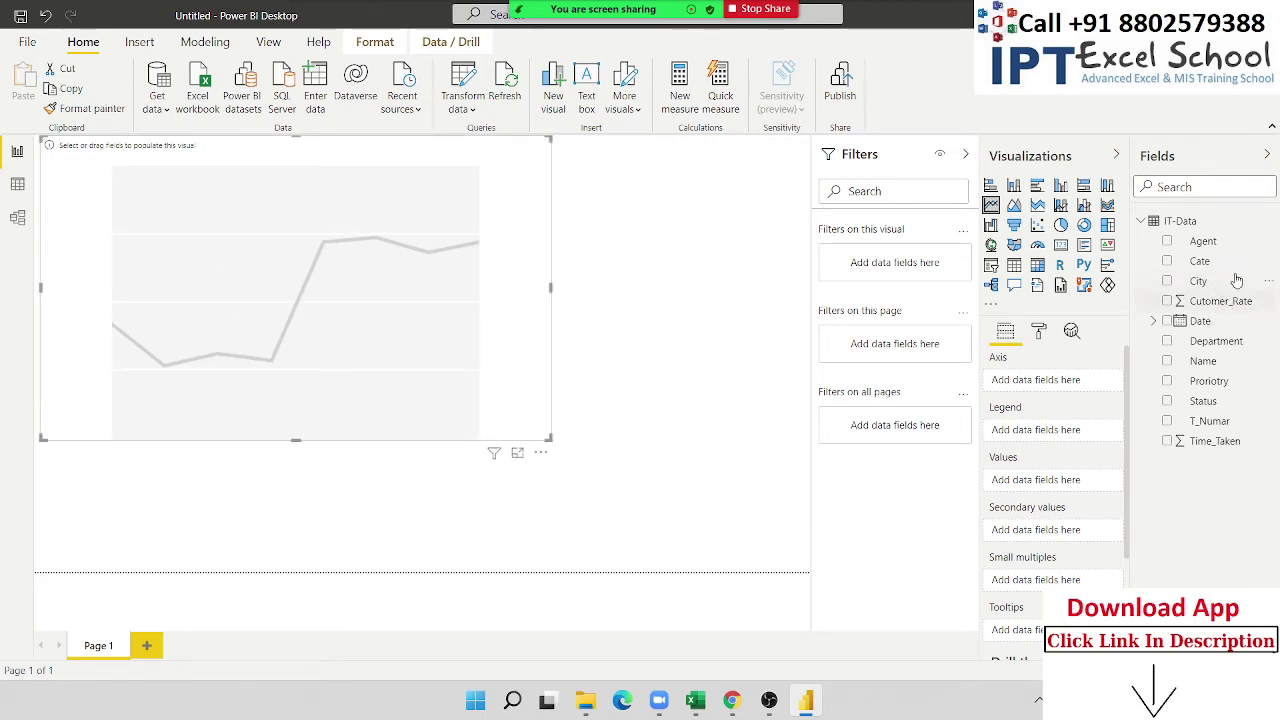
left_click_drag(1248, 328, 530, 348)
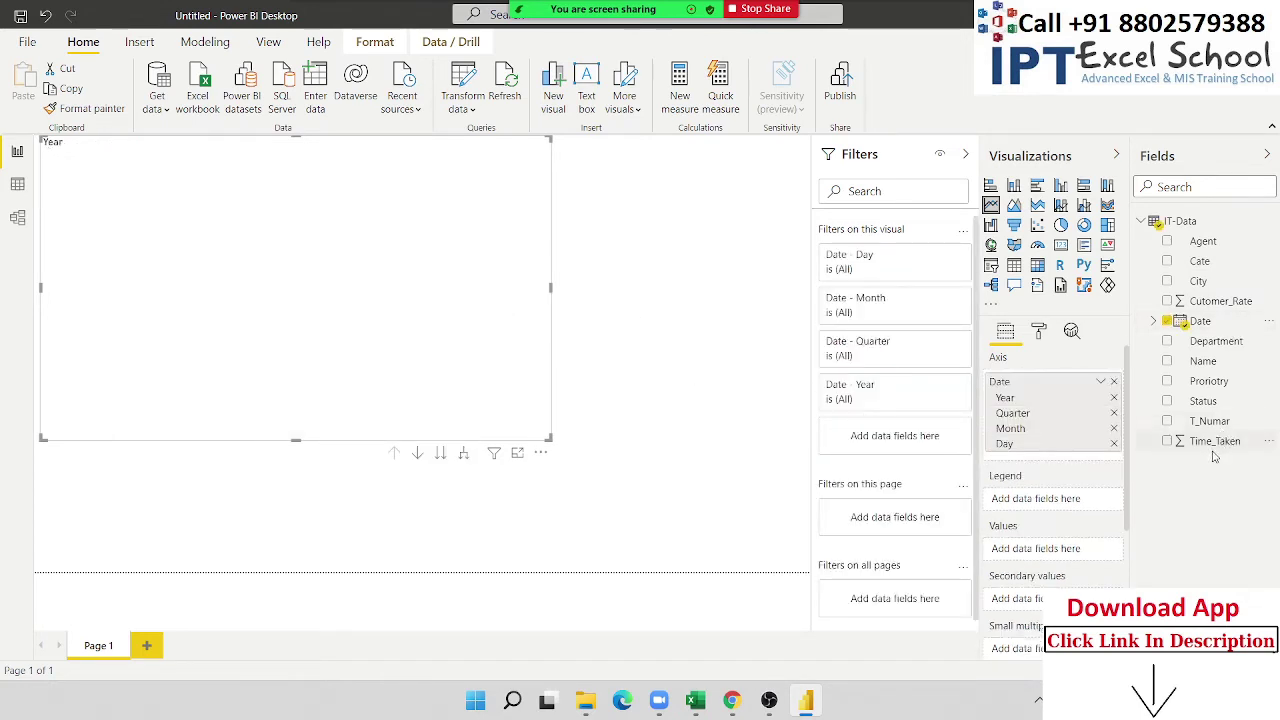
mouse_move(1211, 424)
left_mouse_down()
mouse_move(1220, 460)
mouse_move(1143, 578)
mouse_move(957, 558)
mouse_move(1020, 560)
left_mouse_up()
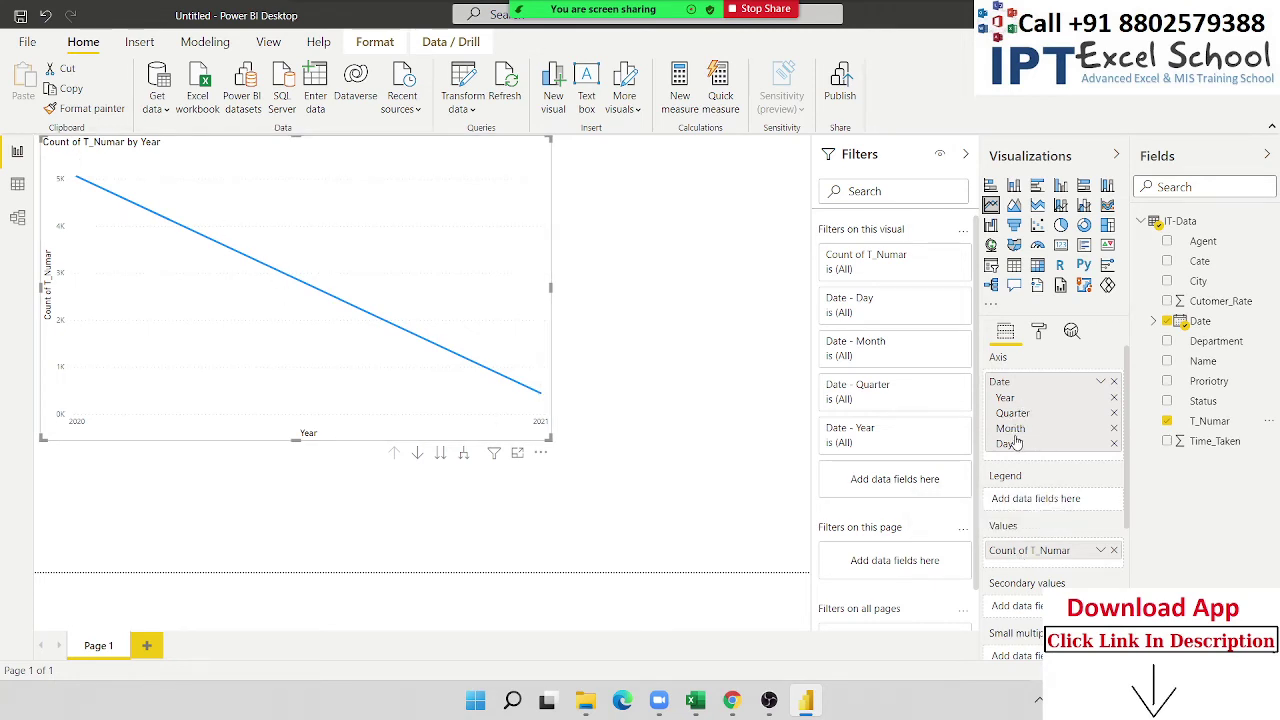
Reduce the line chart's Date axis to Day only by removing Month, Quarter and Year, and shrink the chart's height.
left_click(1114, 429)
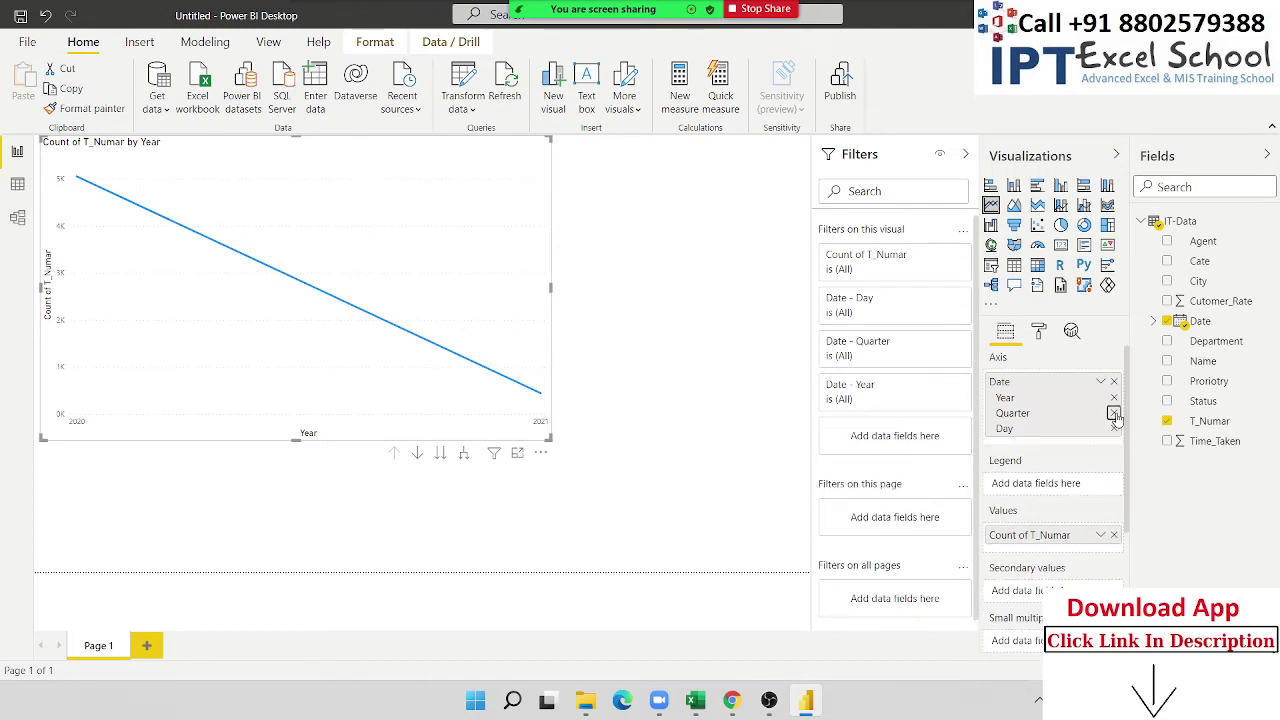
left_click(1114, 414)
left_click(1114, 398)
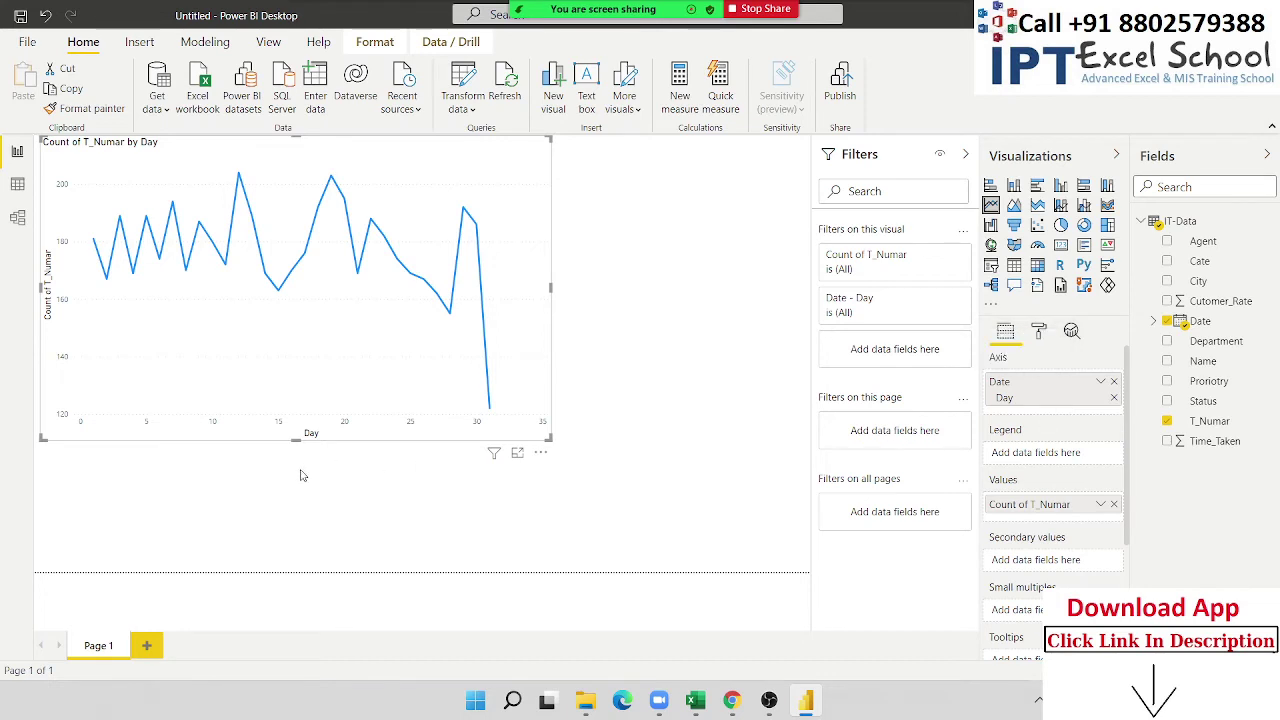
left_click_drag(549, 438, 554, 291)
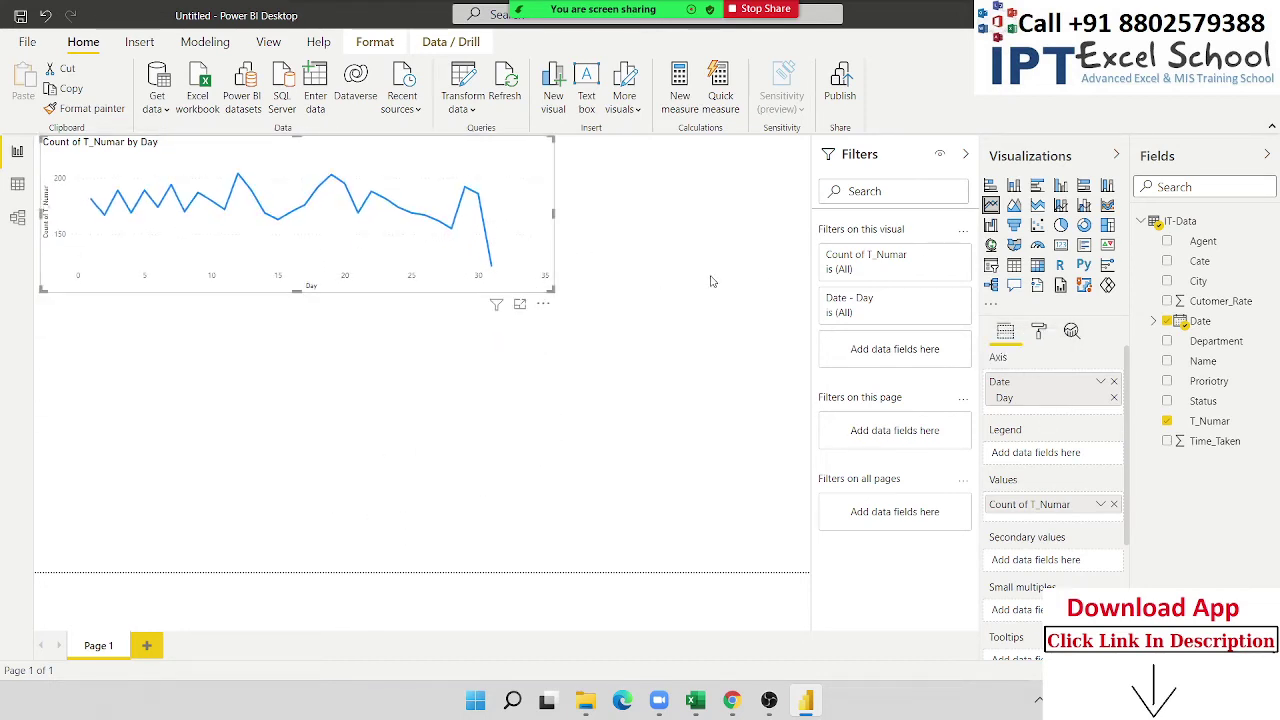
Switch the visual back and forth between line chart and area chart to compare them, ending on the area chart.
left_click(1014, 206)
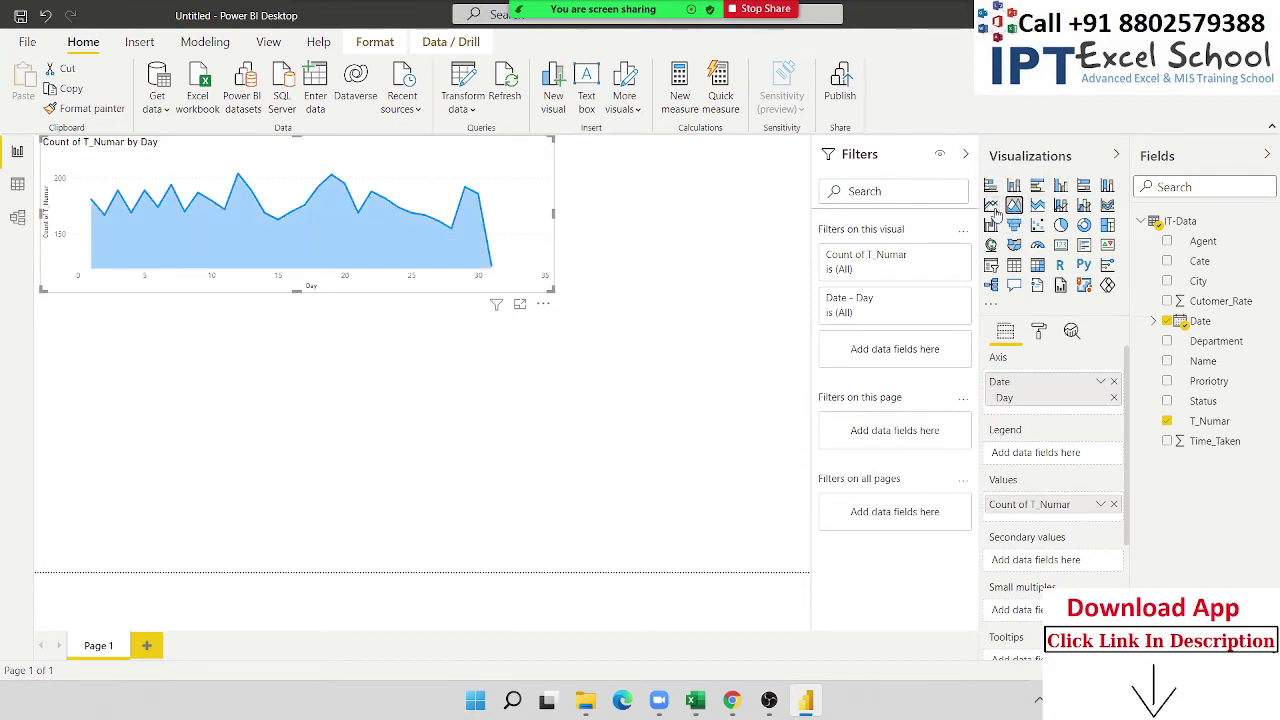
left_click(991, 206)
left_click(1014, 206)
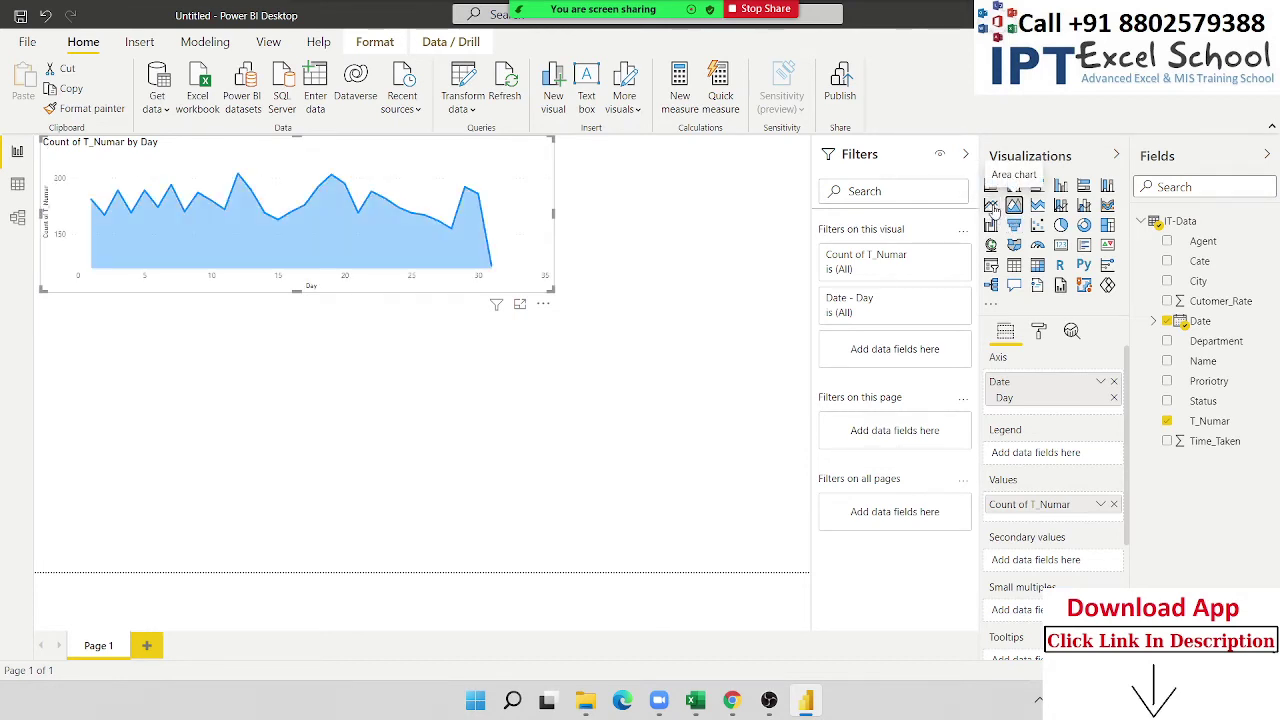
left_click(991, 206)
left_click(1014, 206)
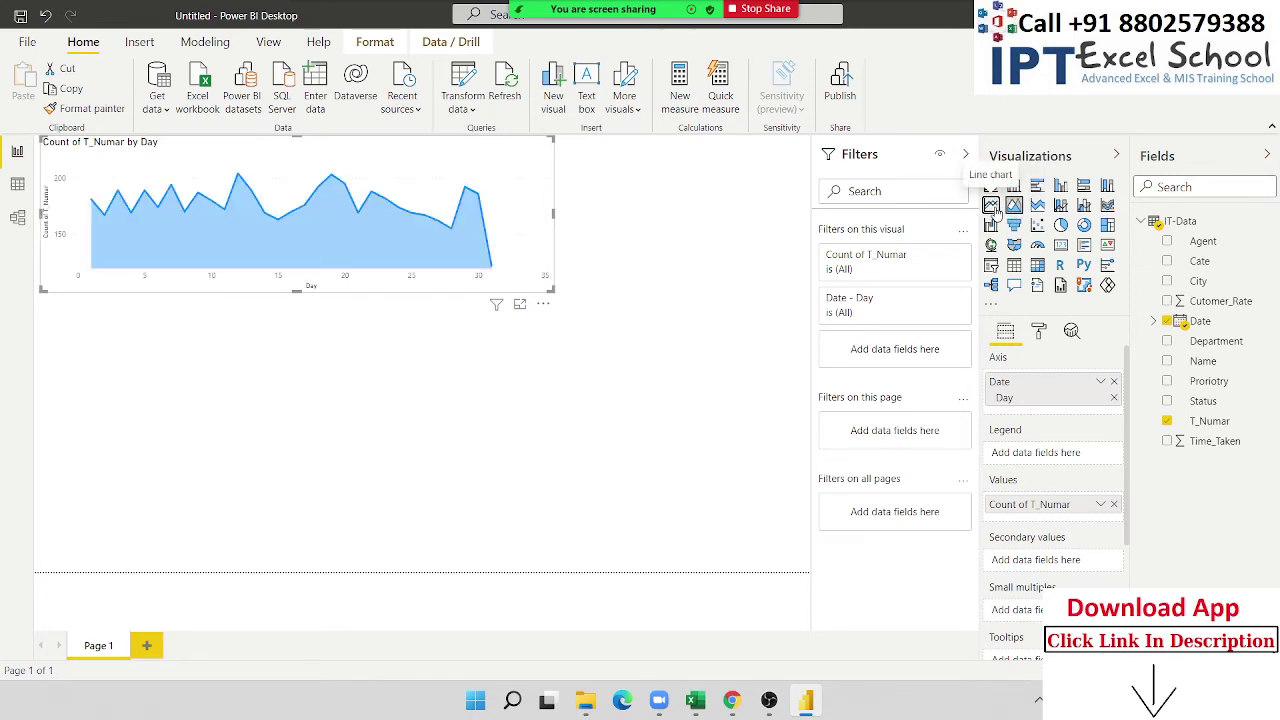
left_click(991, 206)
left_click(1014, 206)
left_click(991, 206)
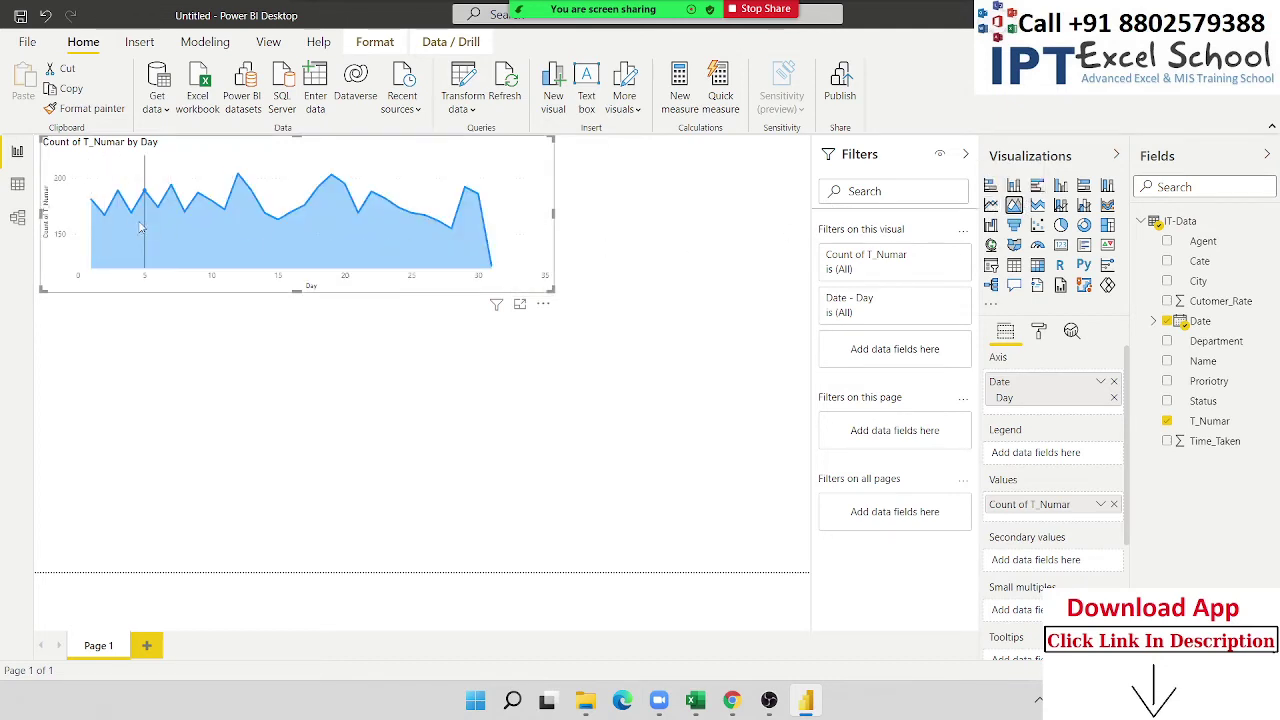
mouse_move(428, 231)
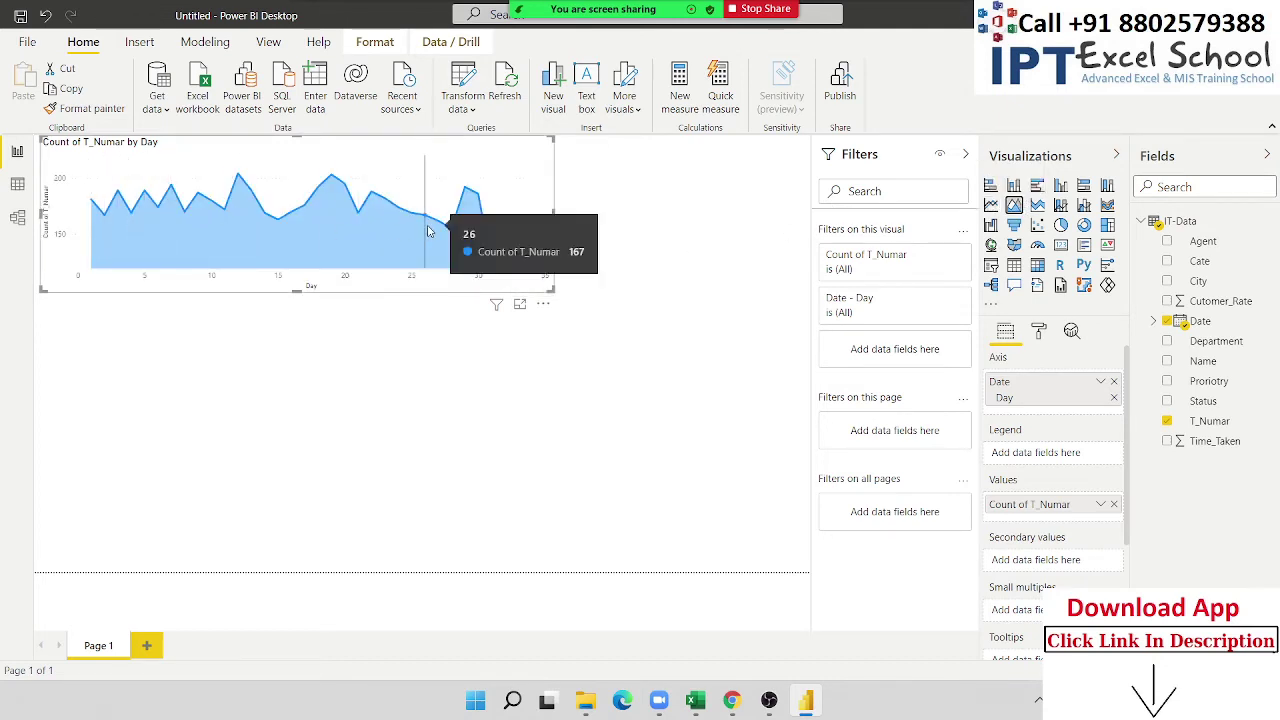
Convert the visual to a stacked area chart, try Name as its legend, and replace it with Status.
left_click(1037, 205)
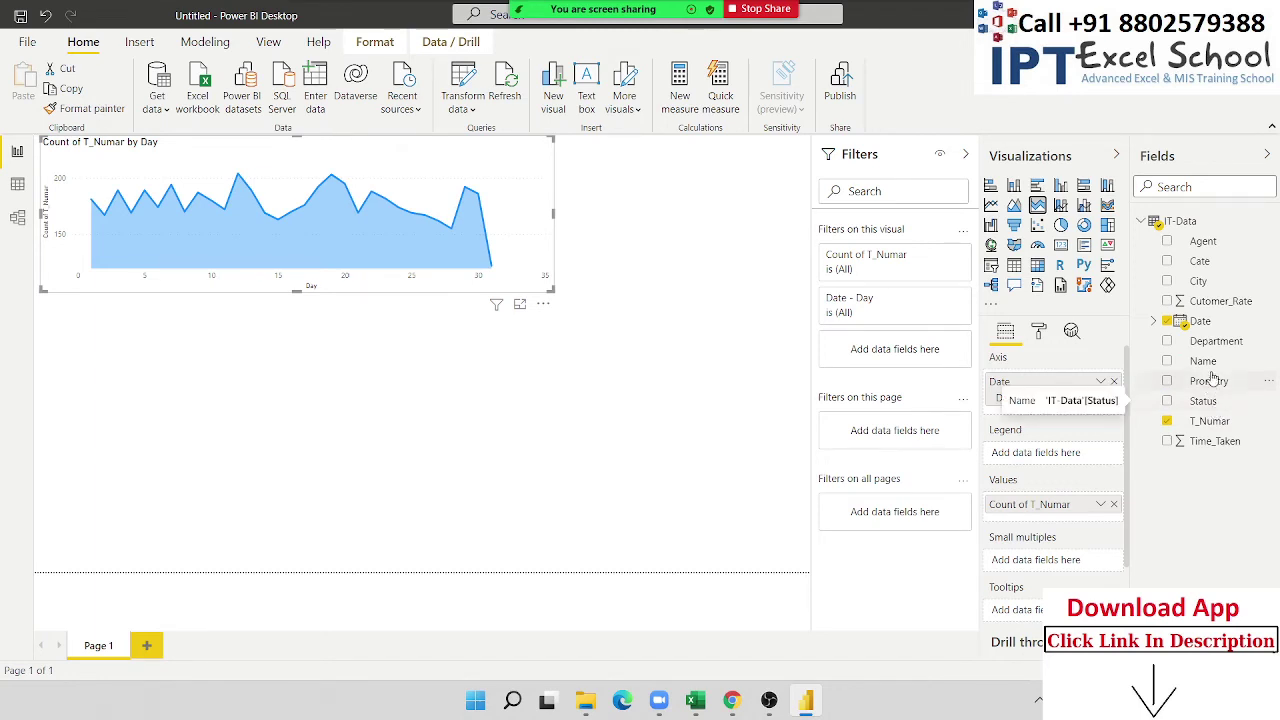
left_click_drag(1208, 398, 1205, 311)
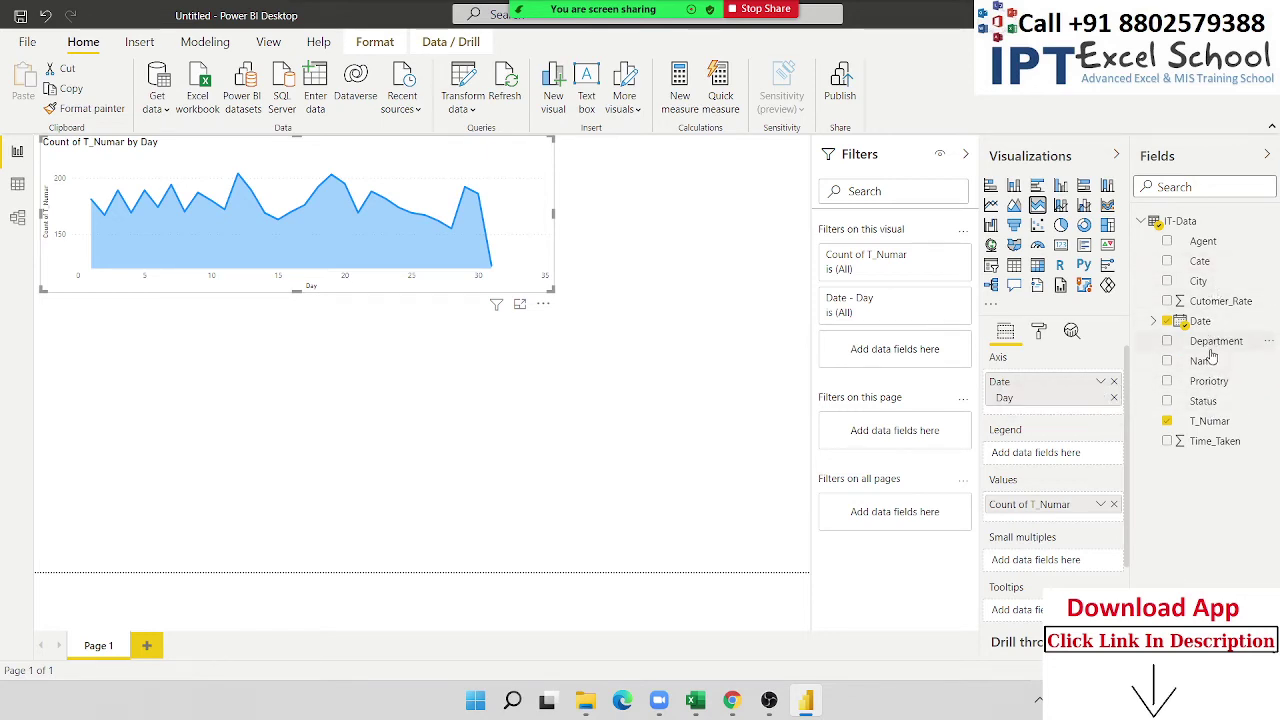
left_click_drag(1204, 361, 1052, 454)
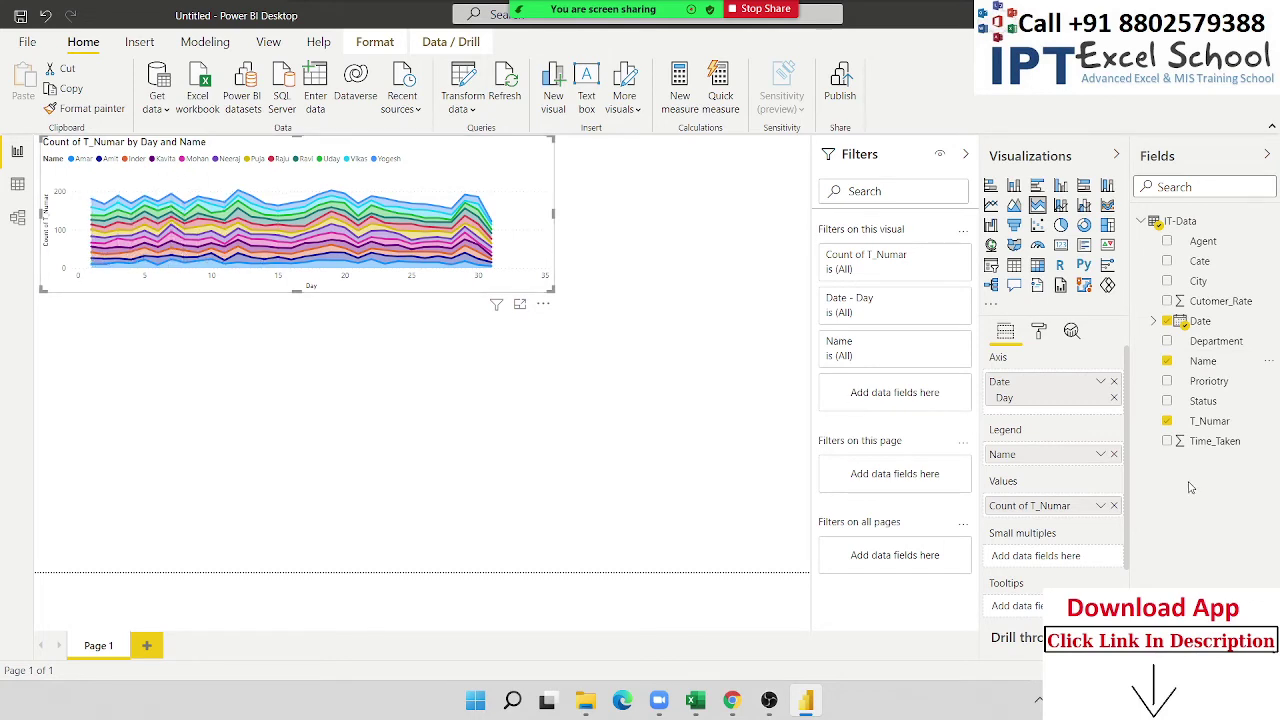
left_click(1114, 454)
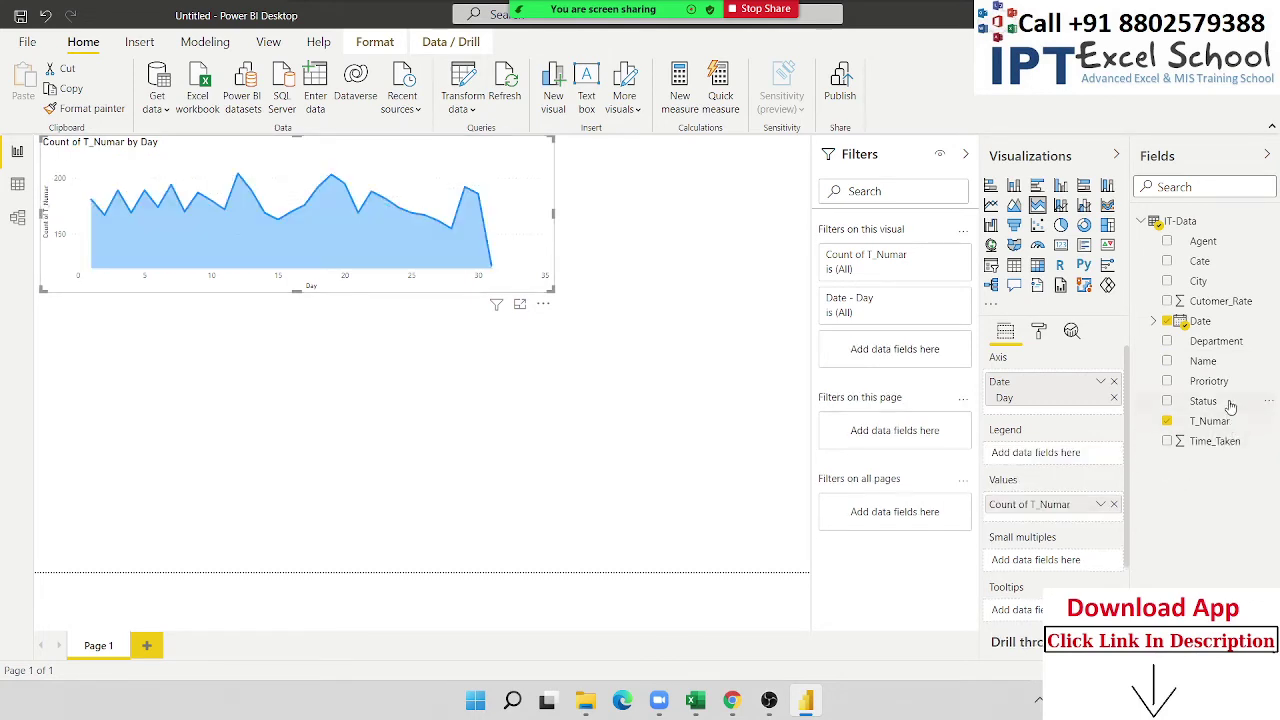
left_click_drag(1226, 402, 1078, 455)
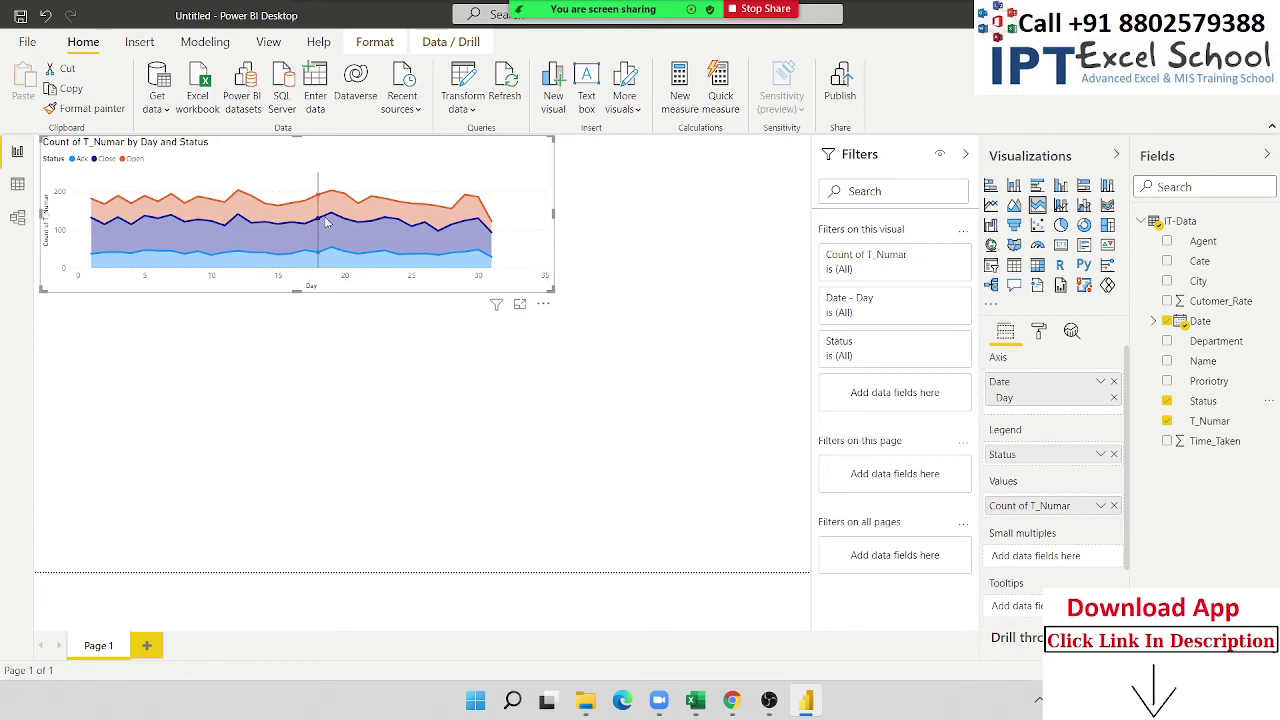
Alternate the Status chart between area and stacked area types to compare them, ending on stacked area.
left_click(1014, 205)
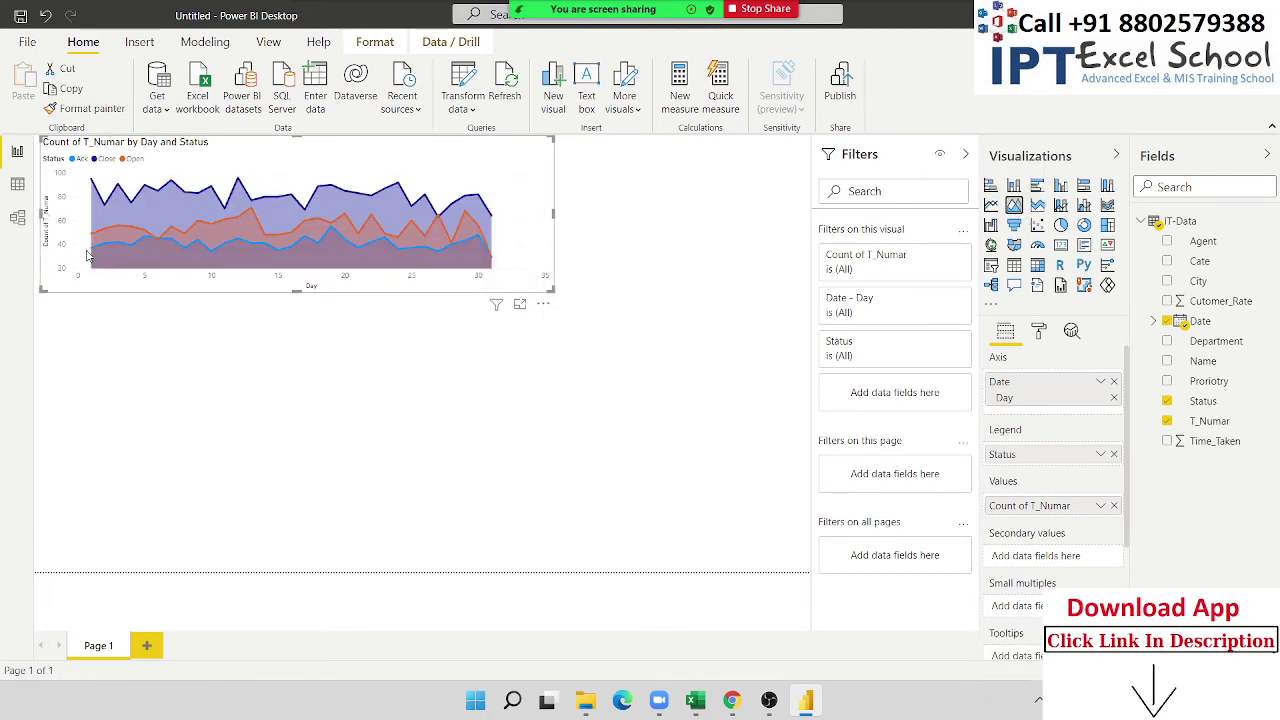
left_click(1037, 205)
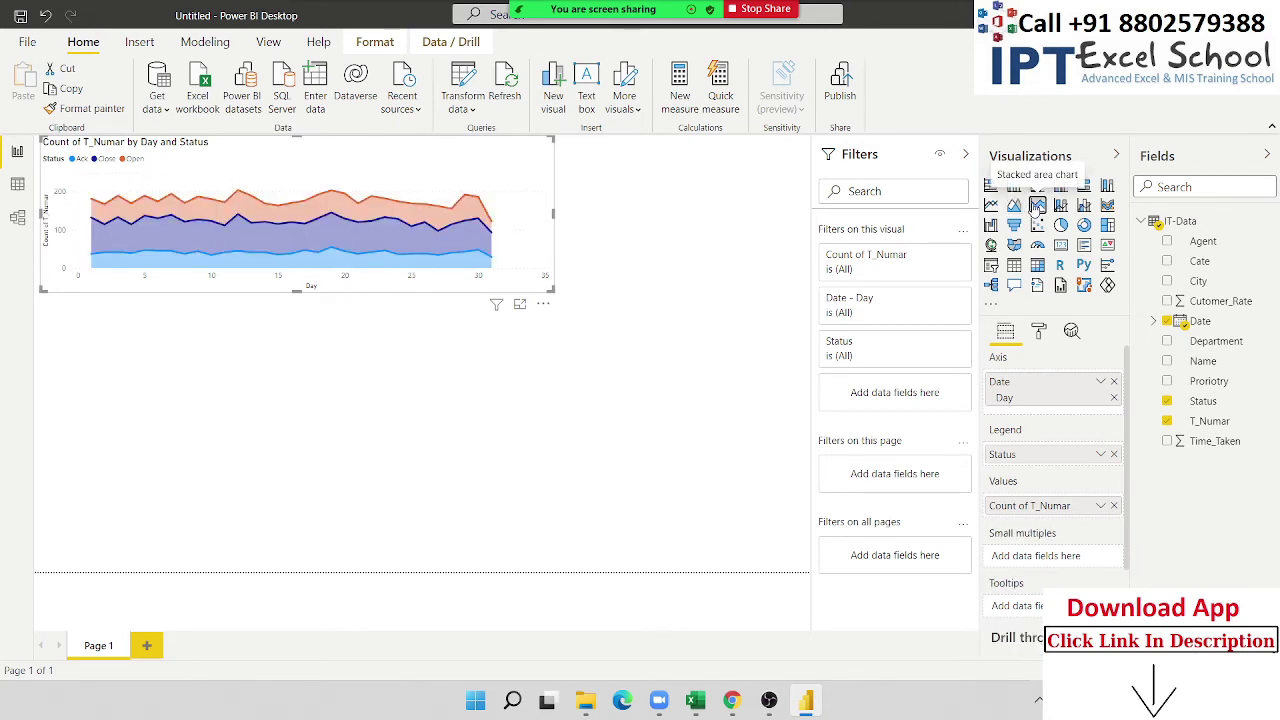
left_click(1014, 205)
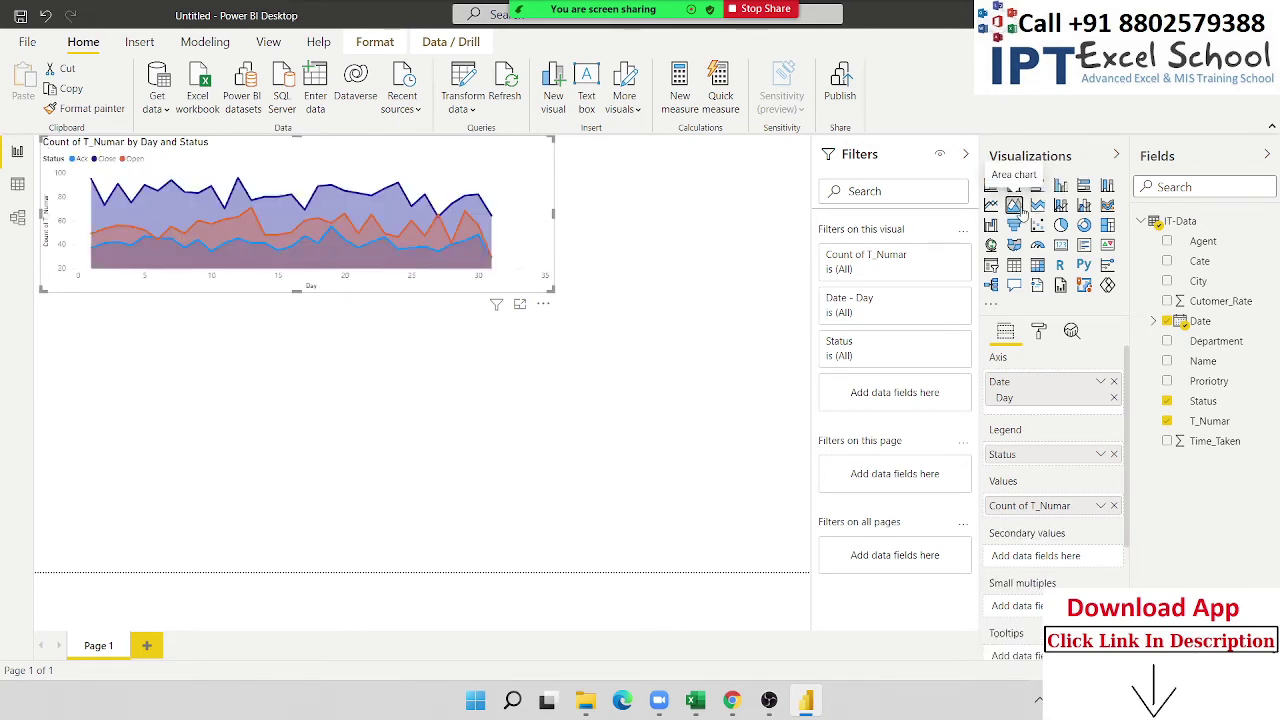
left_click(1037, 204)
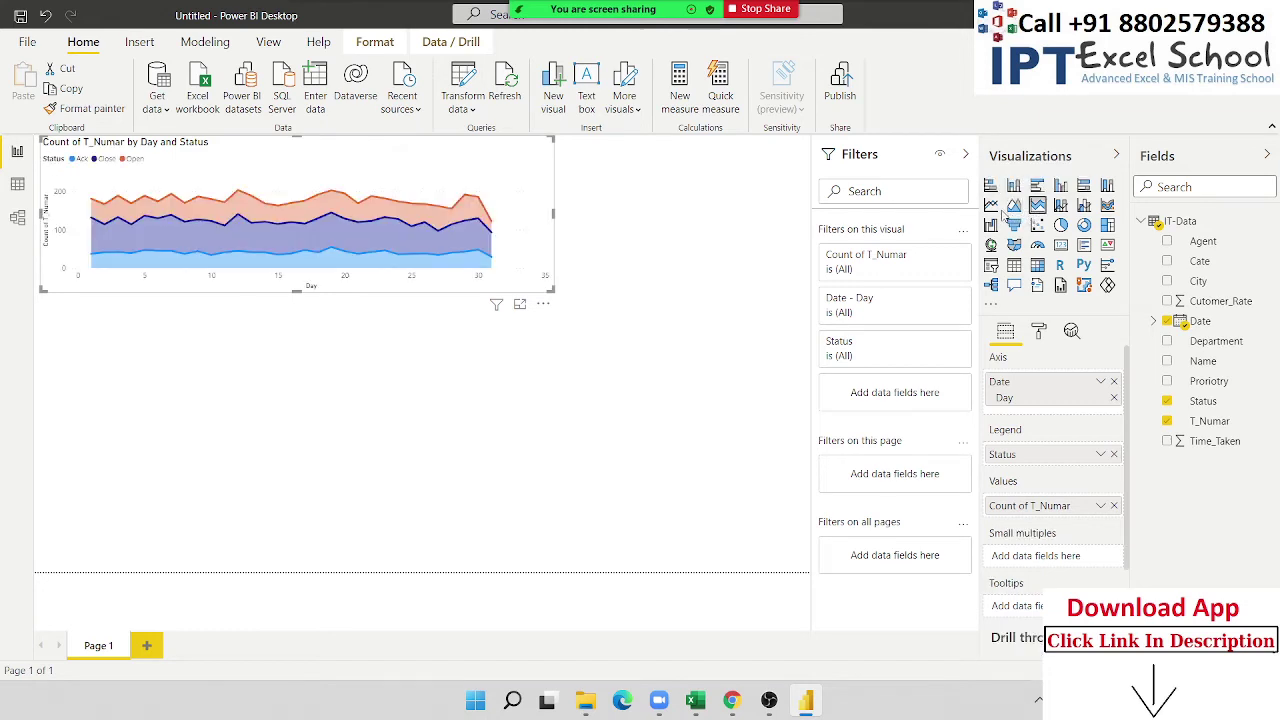
left_click(1014, 205)
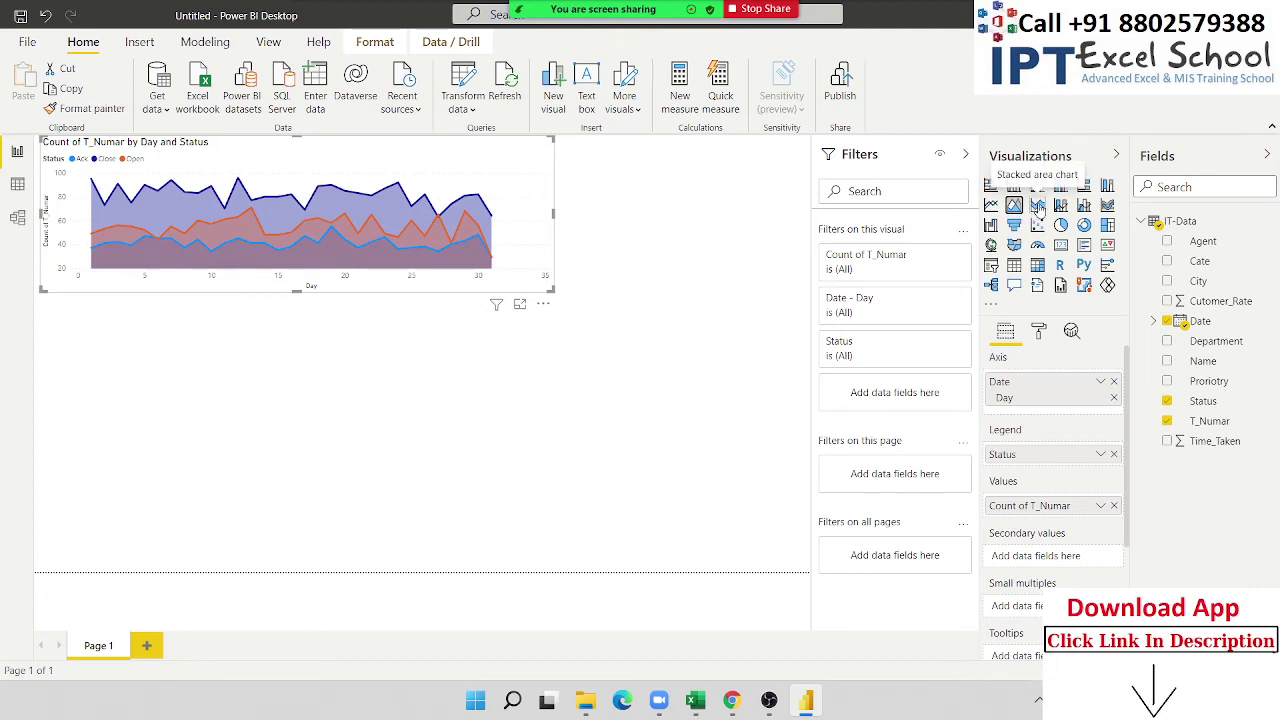
left_click(1038, 206)
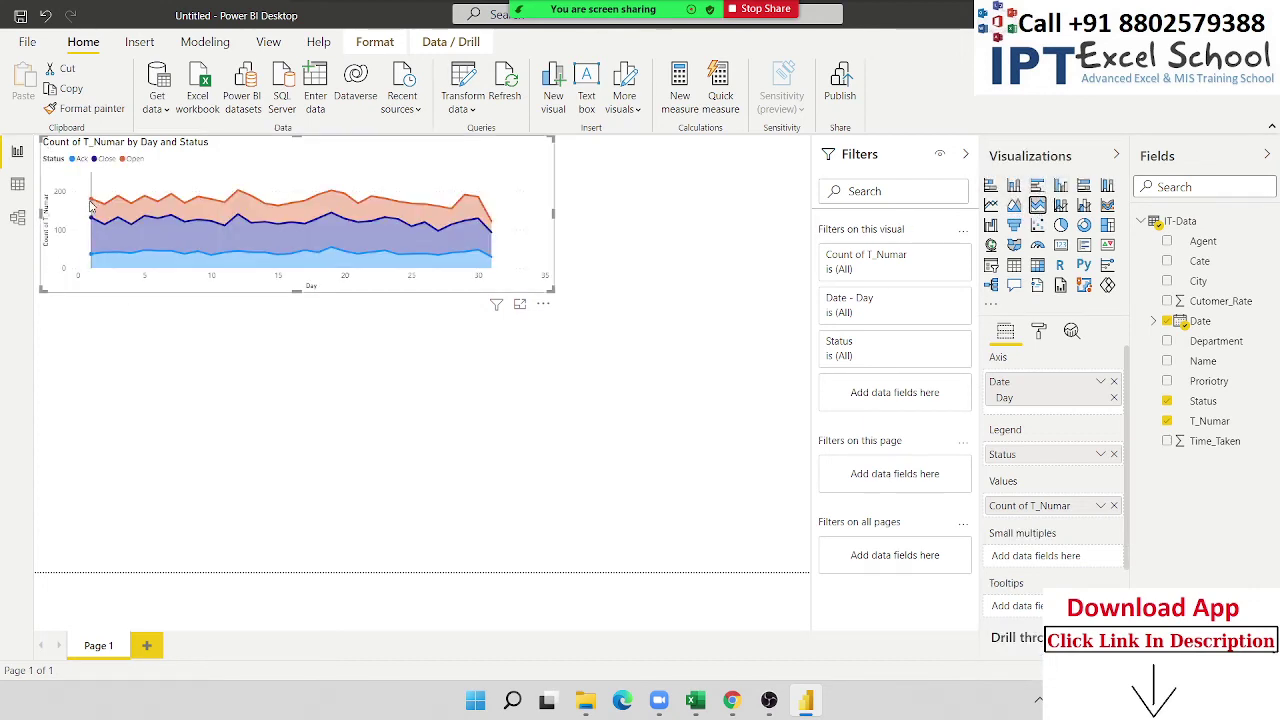
mouse_move(90, 205)
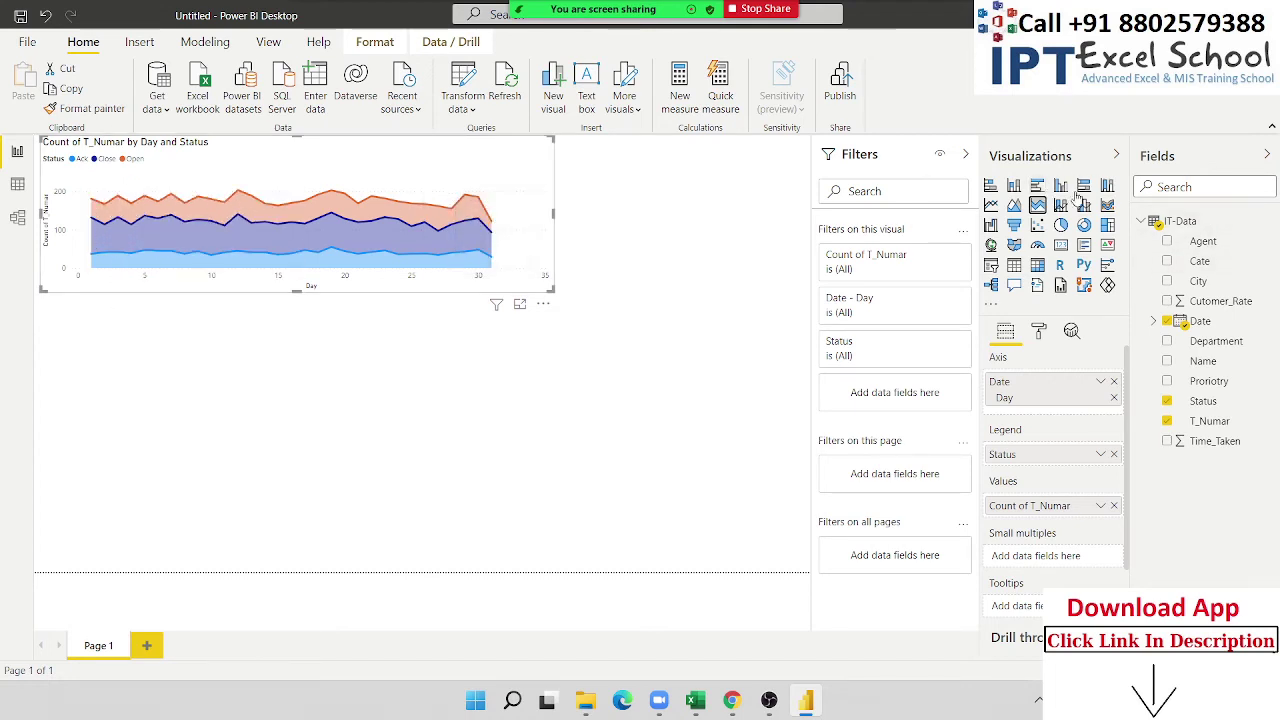
Try the visual as a line chart, convert it to an area chart, and look through its formatting options.
left_click(990, 205)
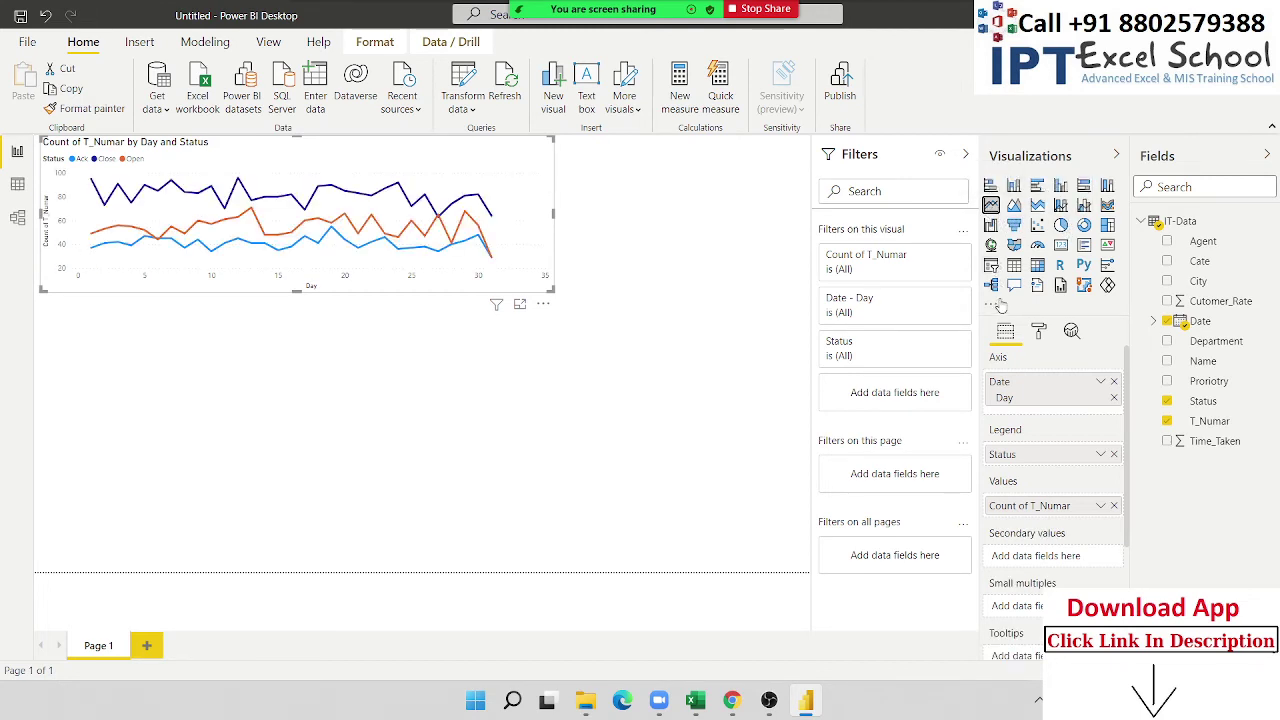
left_click(1039, 334)
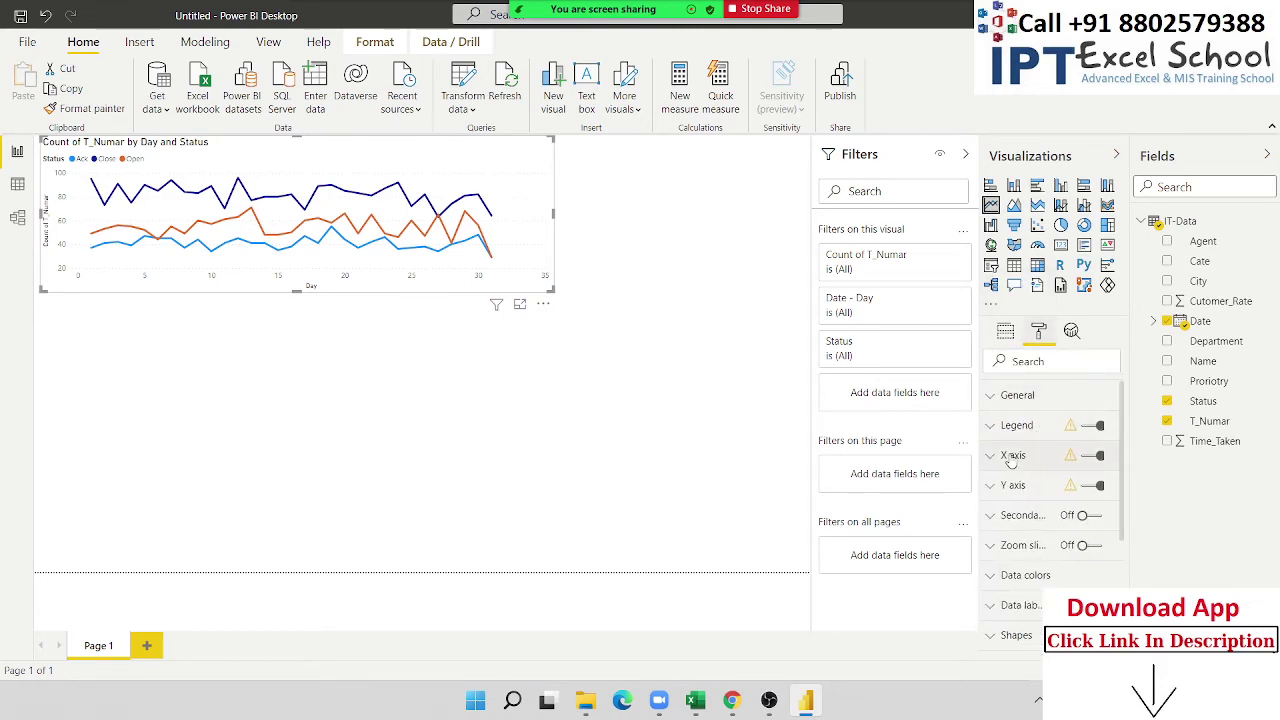
scroll(1050, 578, "down", 3)
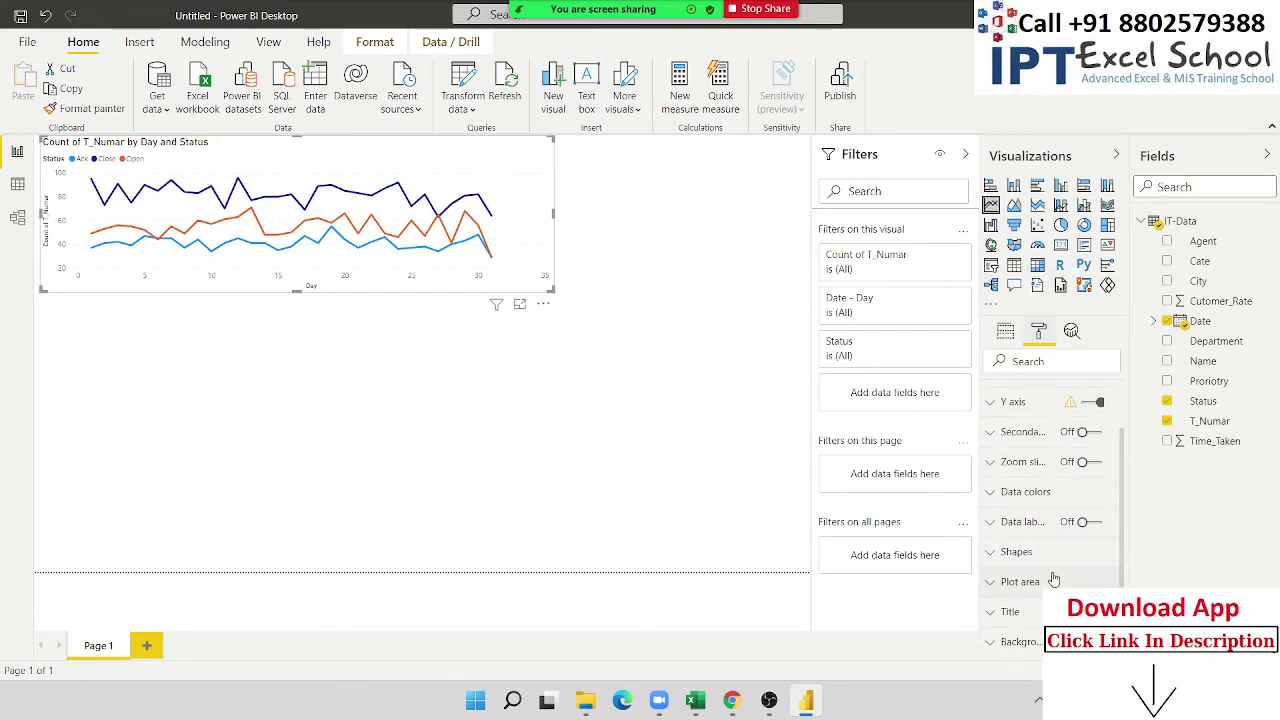
scroll(1053, 578, "down", 2)
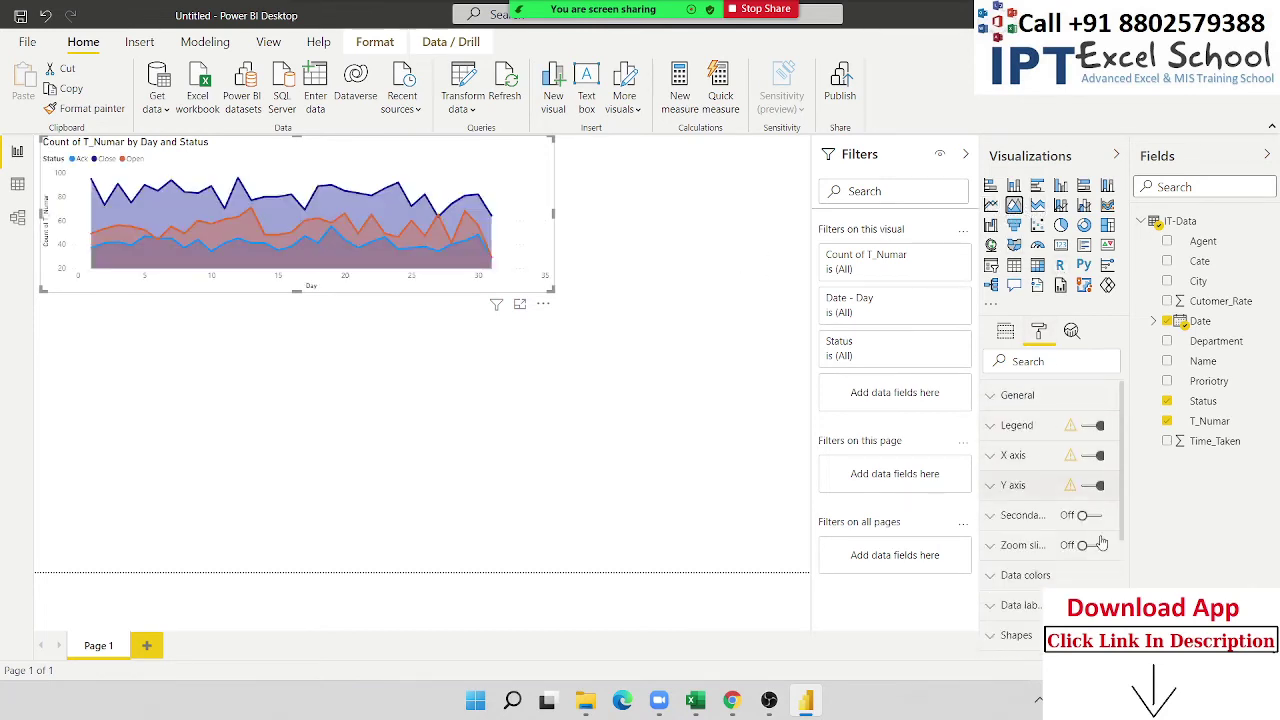
scroll(1094, 543, "down", 4)
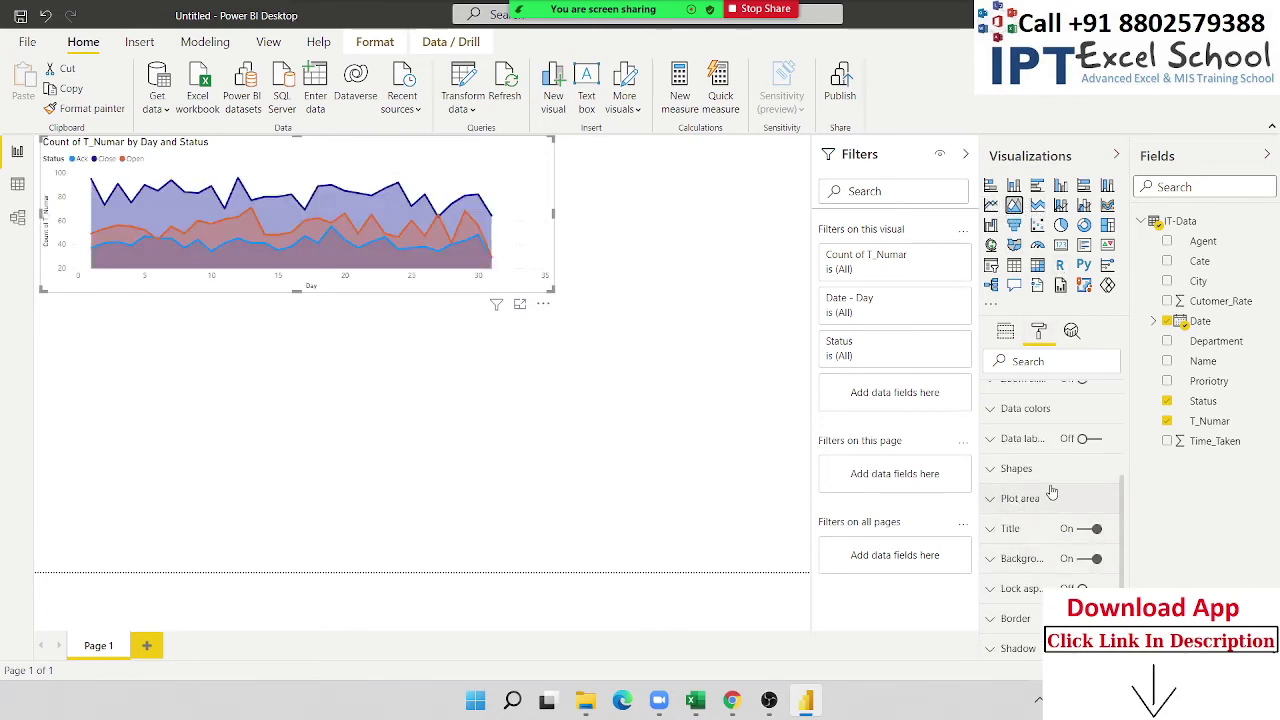
scroll(1046, 578, "down", 1)
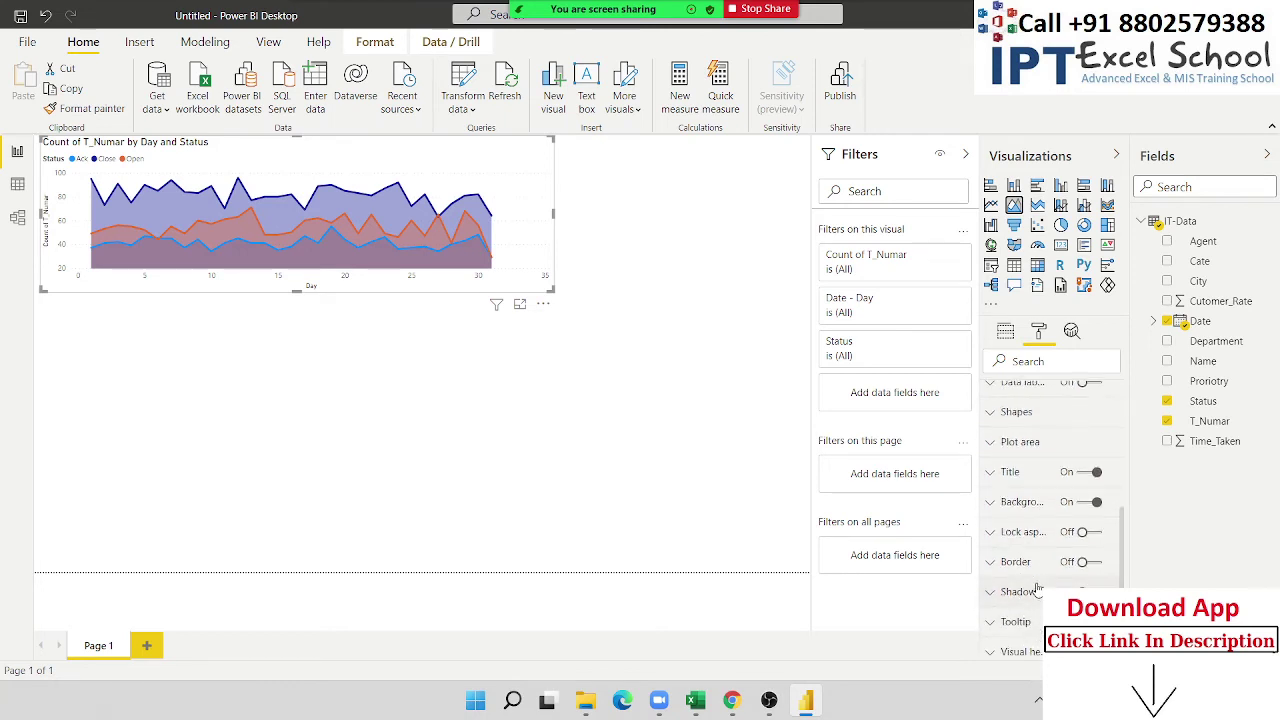
scroll(1040, 585, "up", 5)
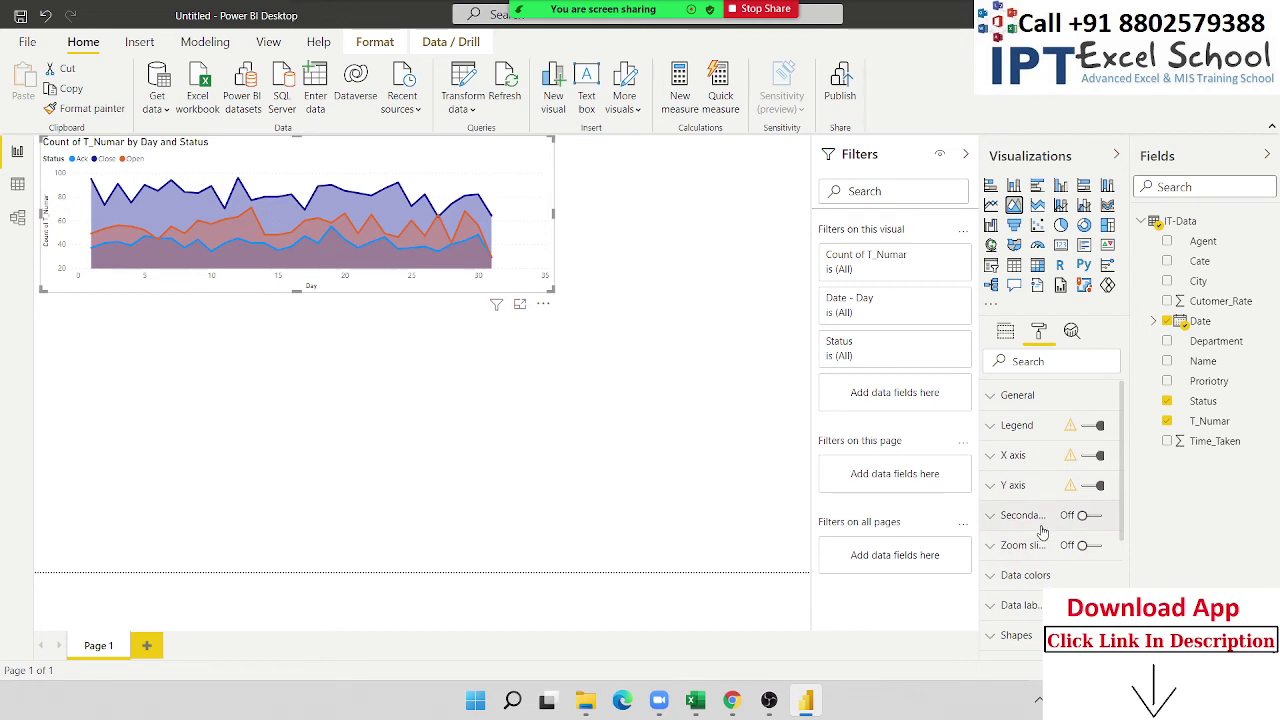
Add a percentile line to the area chart from its analytics options.
left_click(1072, 332)
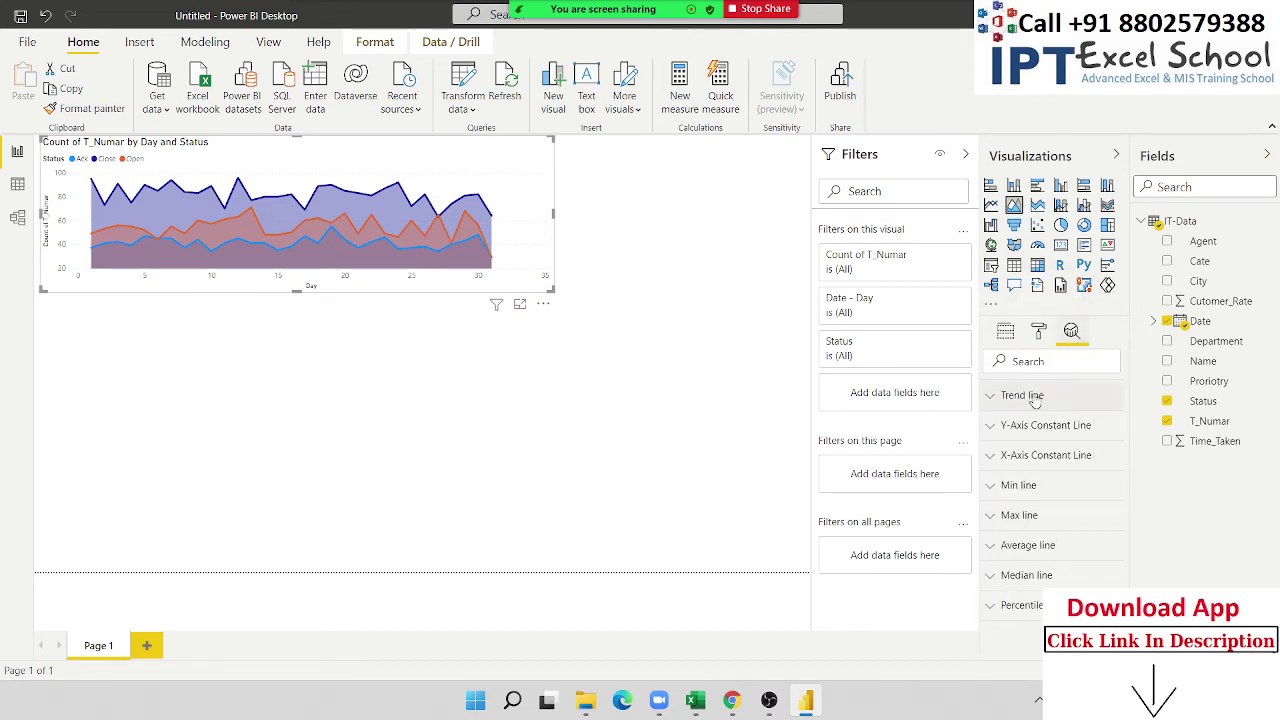
left_click(1025, 606)
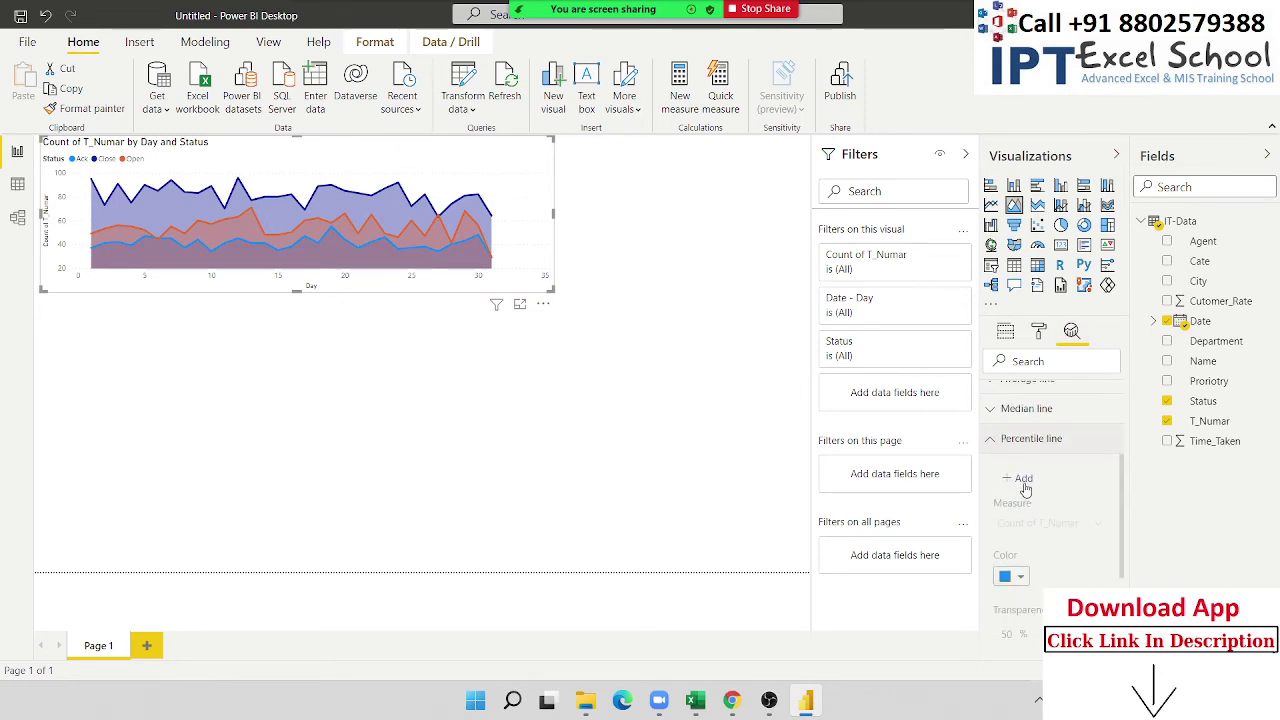
left_click(1025, 482)
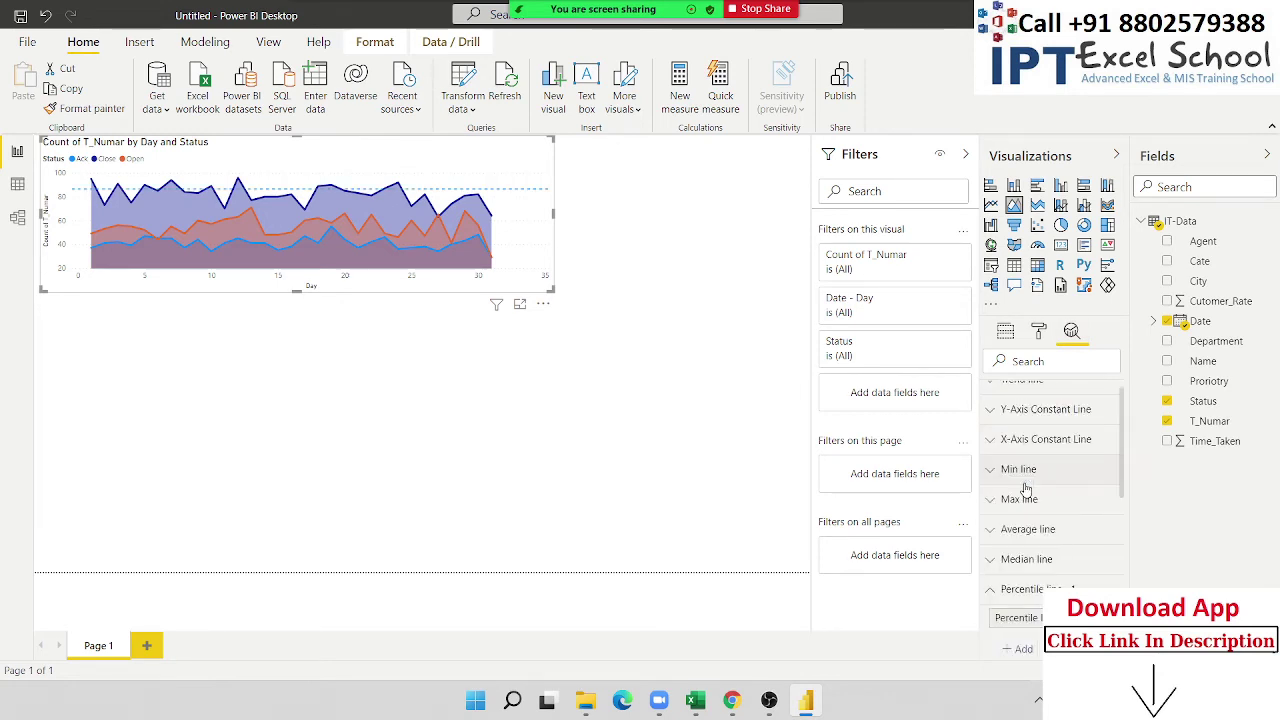
Review the percentile line's settings and set its line style to Solid.
scroll(1060, 530, "down", 3)
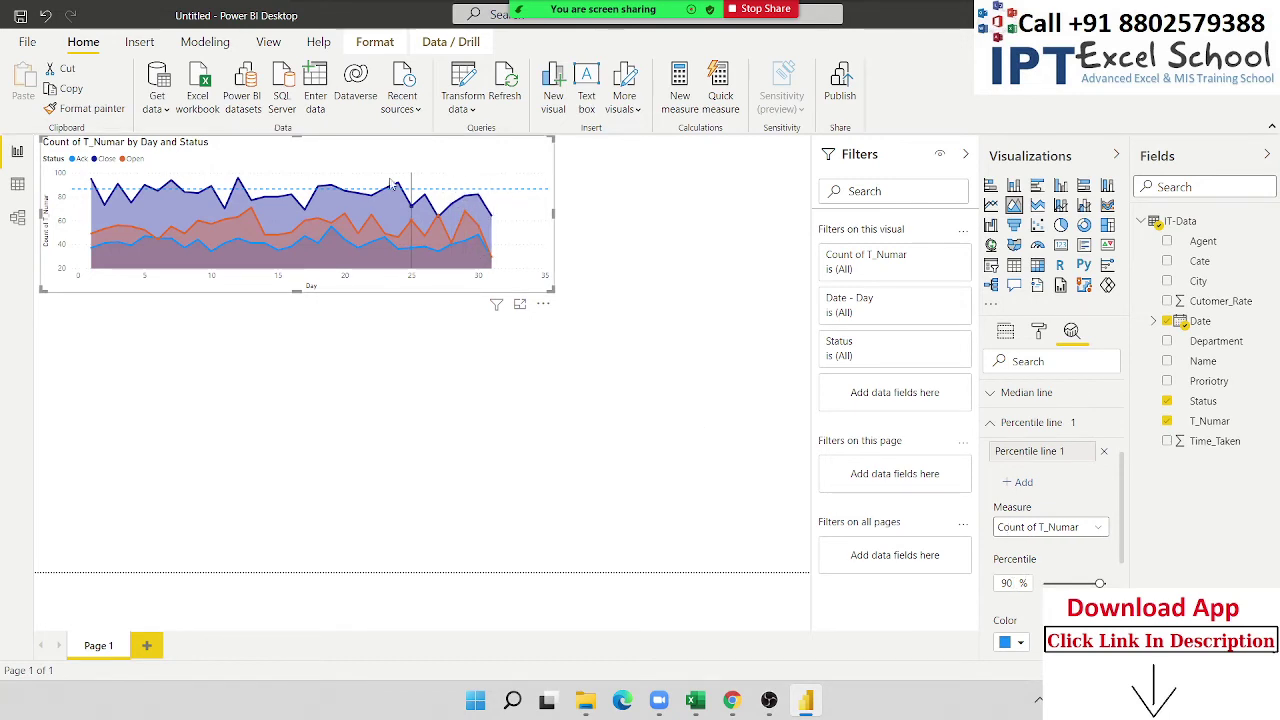
scroll(1084, 545, "down", 2)
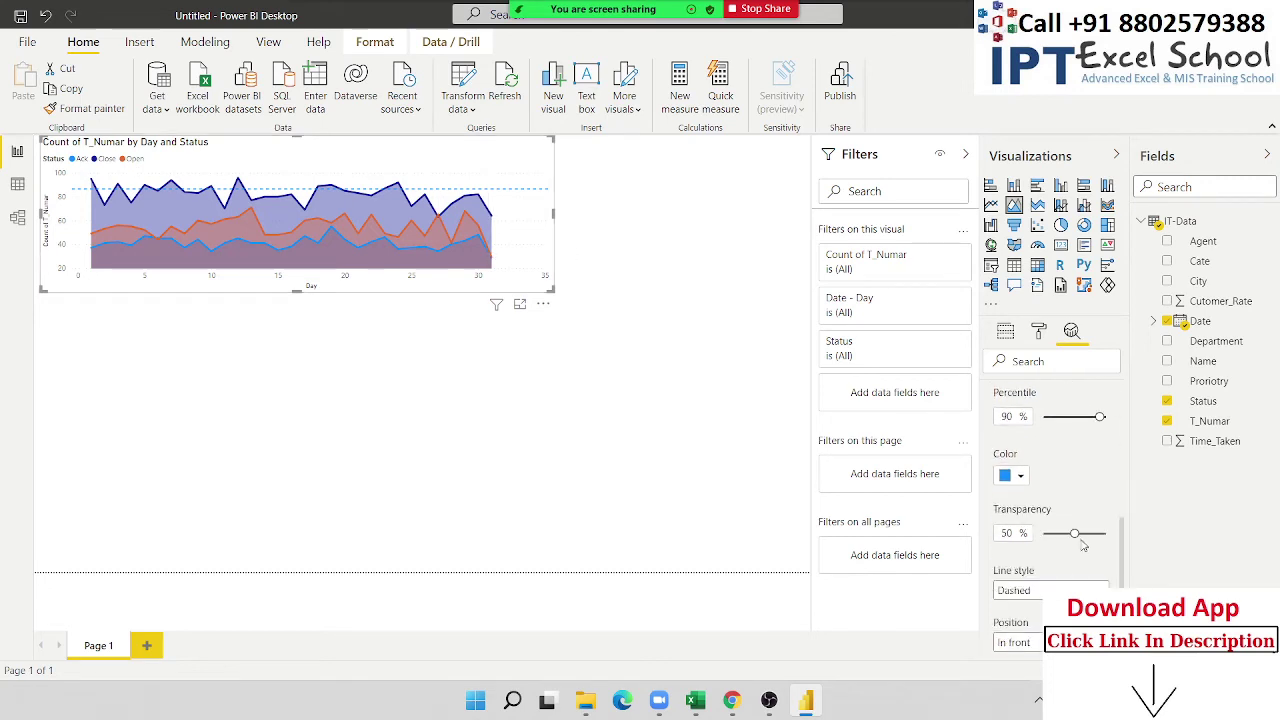
scroll(1080, 580, "down", 2)
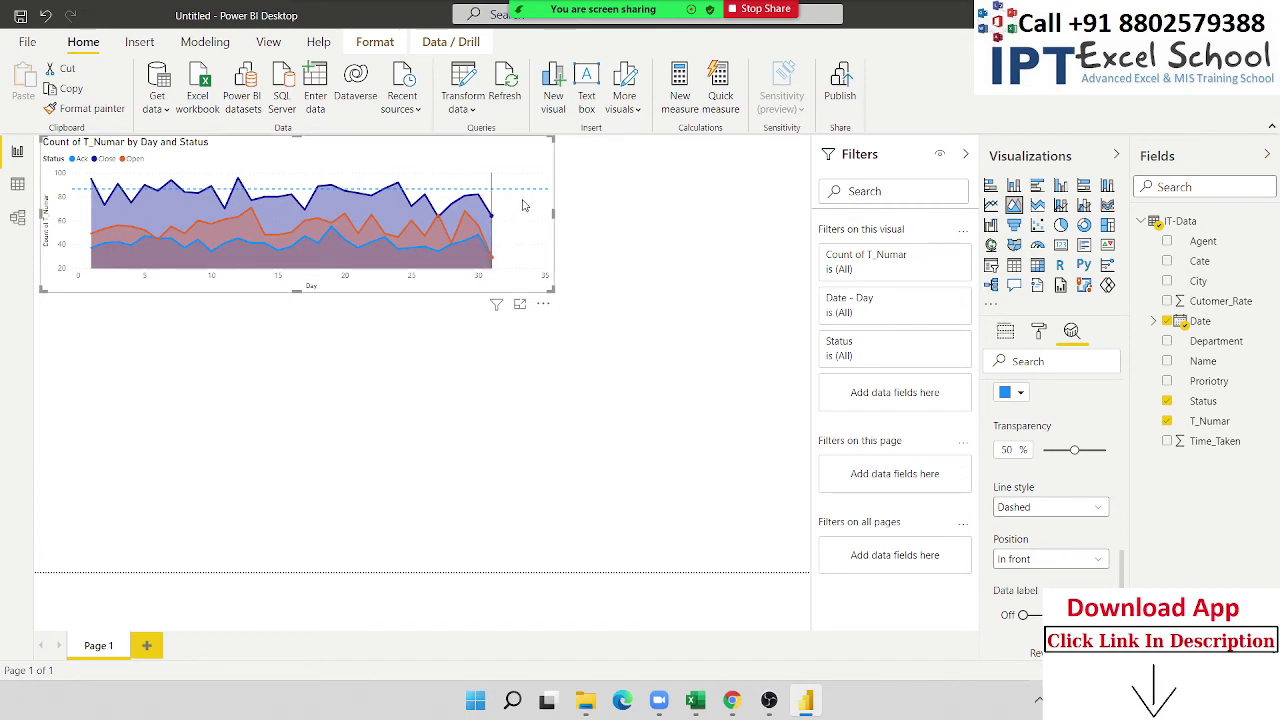
left_click(1033, 510)
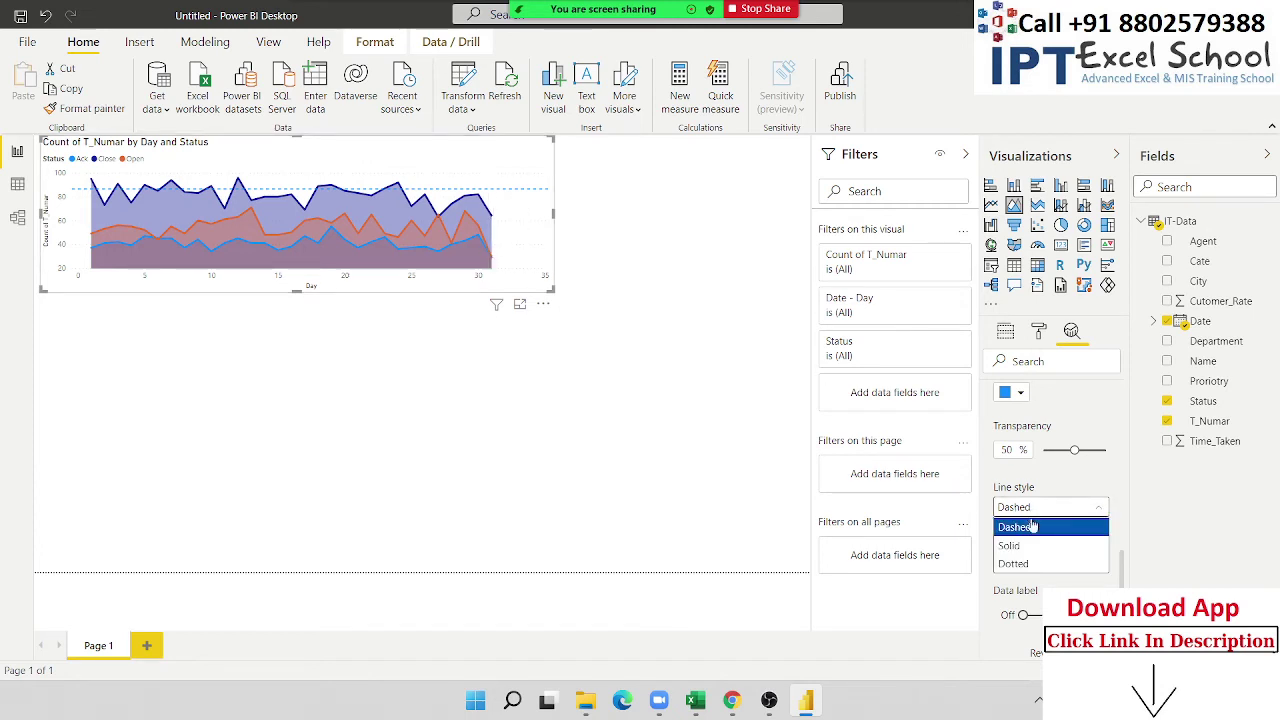
left_click(1030, 545)
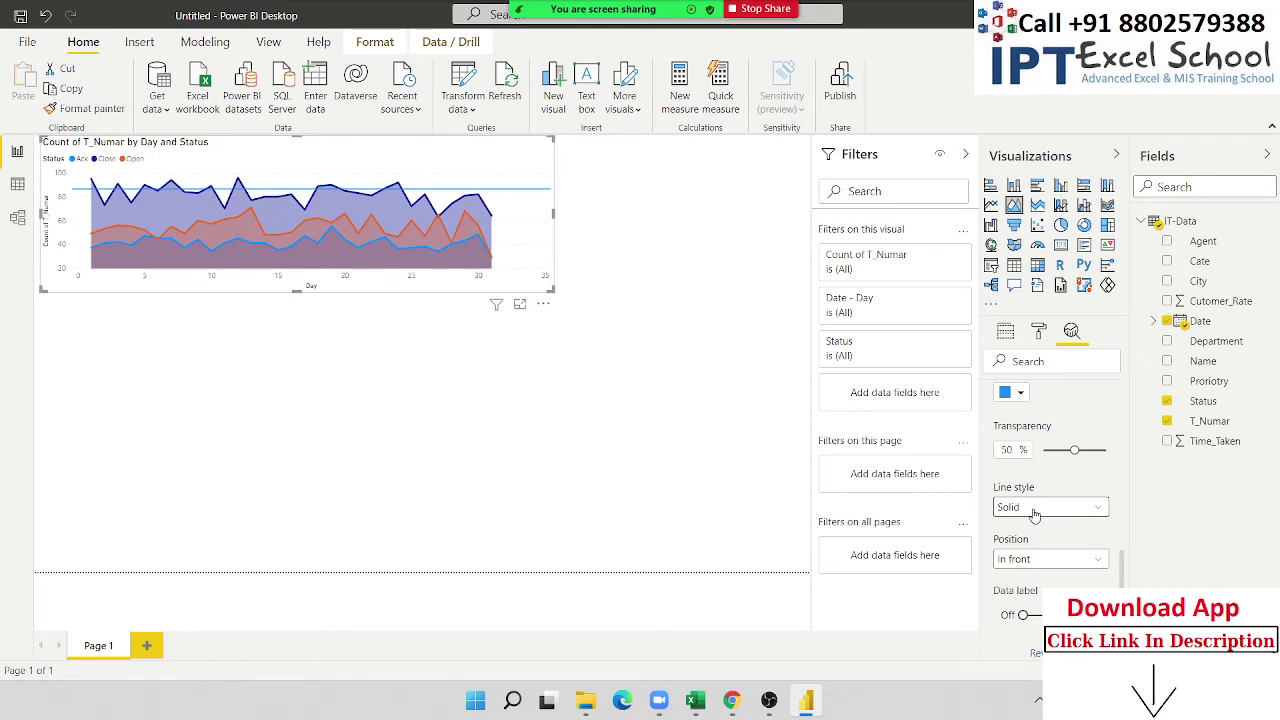
Try the Dotted line style on the percentile line and set it back to Solid.
left_click(1035, 508)
left_click(1032, 565)
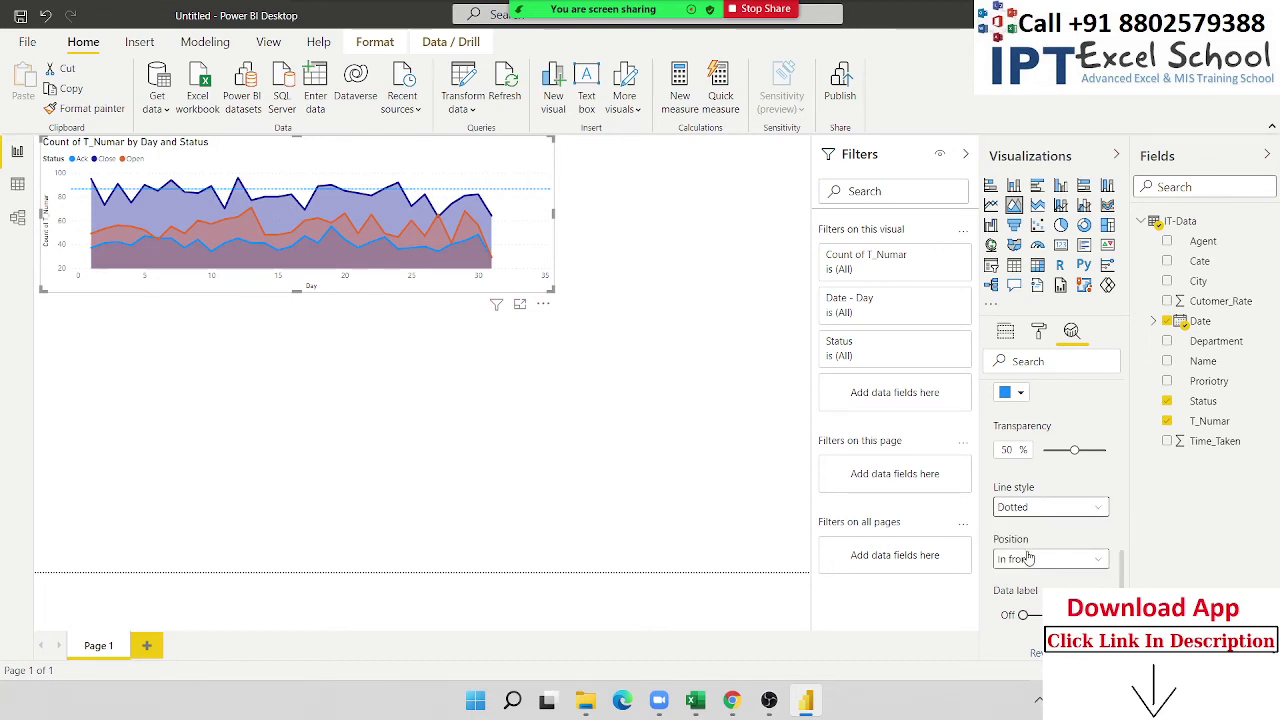
left_click(1027, 512)
left_click(1025, 552)
Keep the percentile line's position as In front and turn on its data label.
left_click(1055, 552)
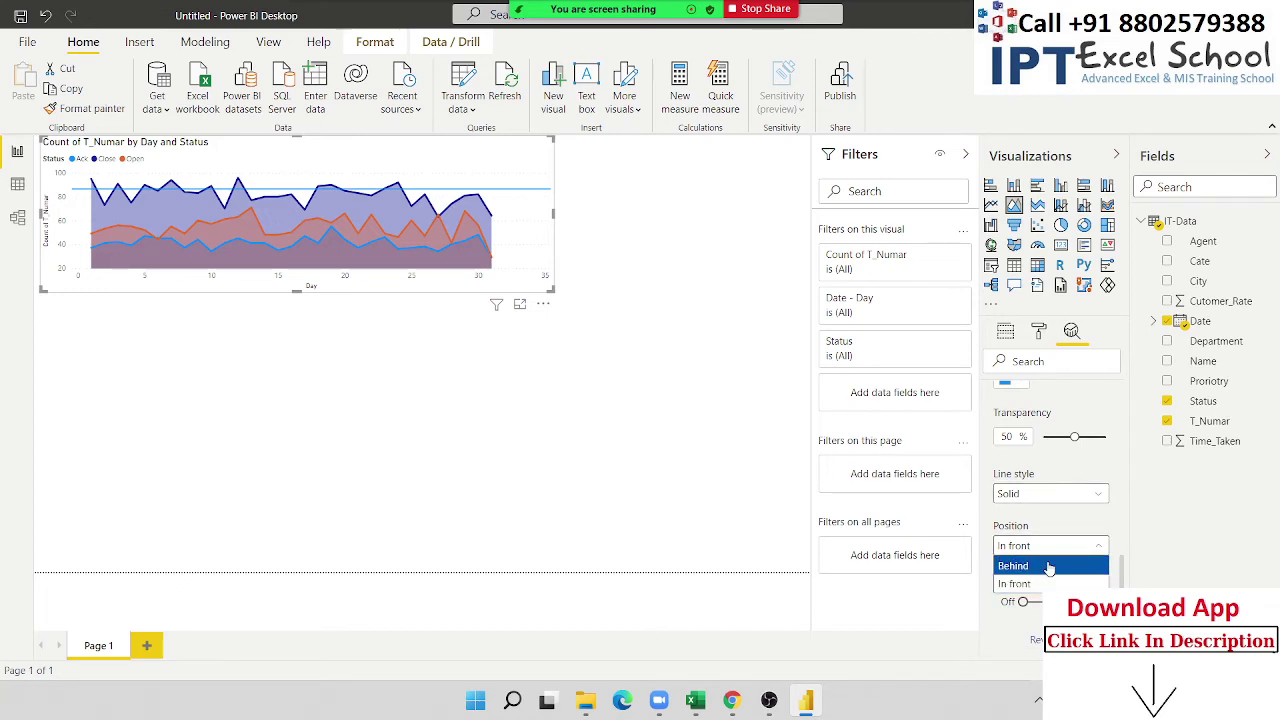
left_click(1040, 584)
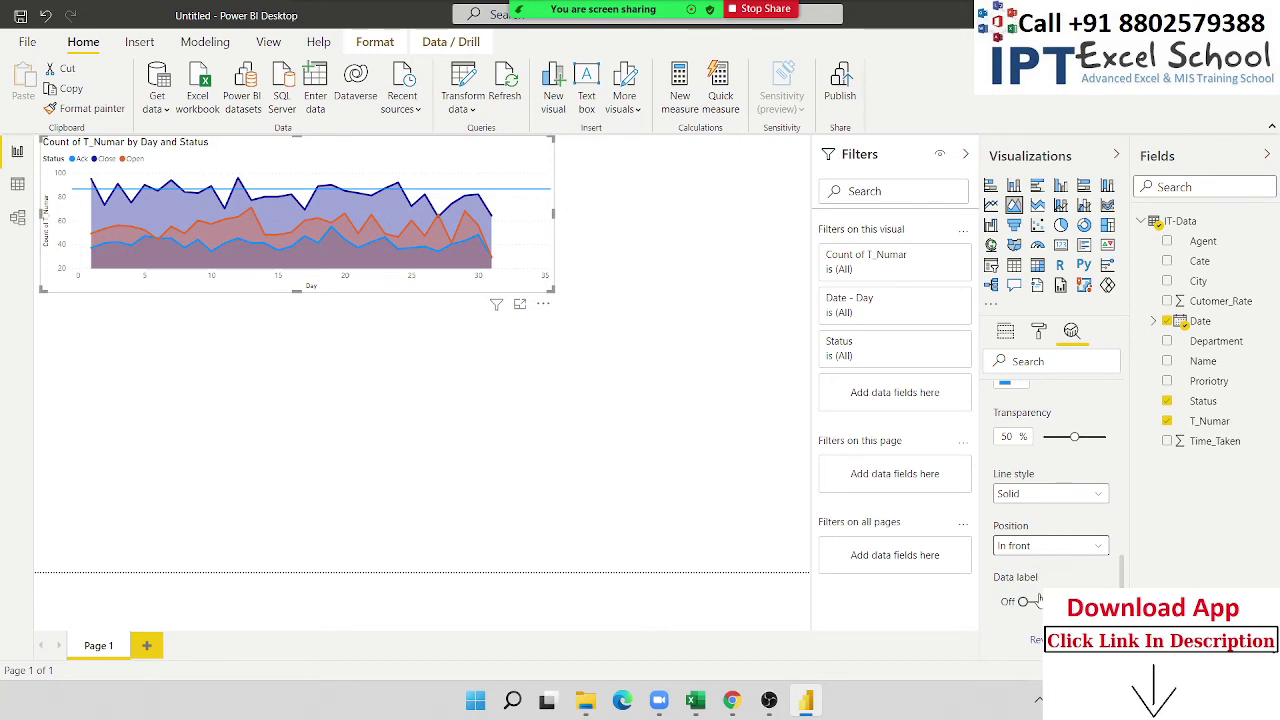
left_click(1036, 603)
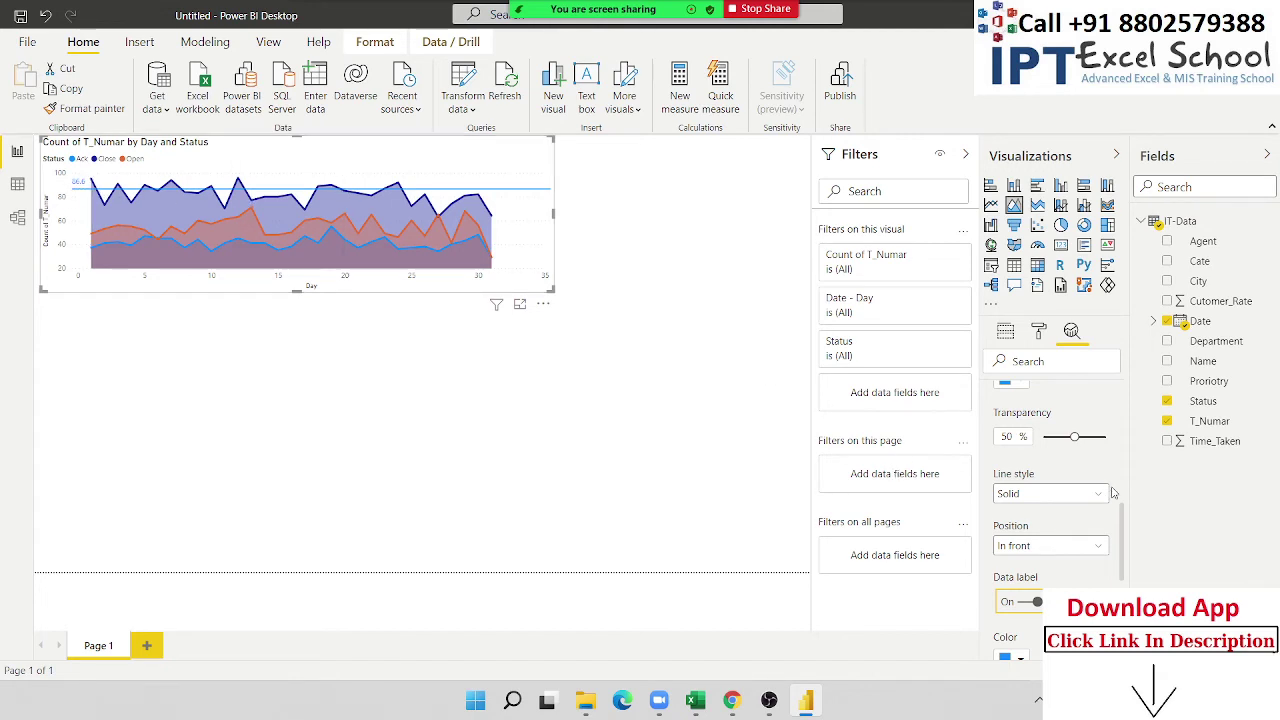
scroll(1115, 492, "up", 3)
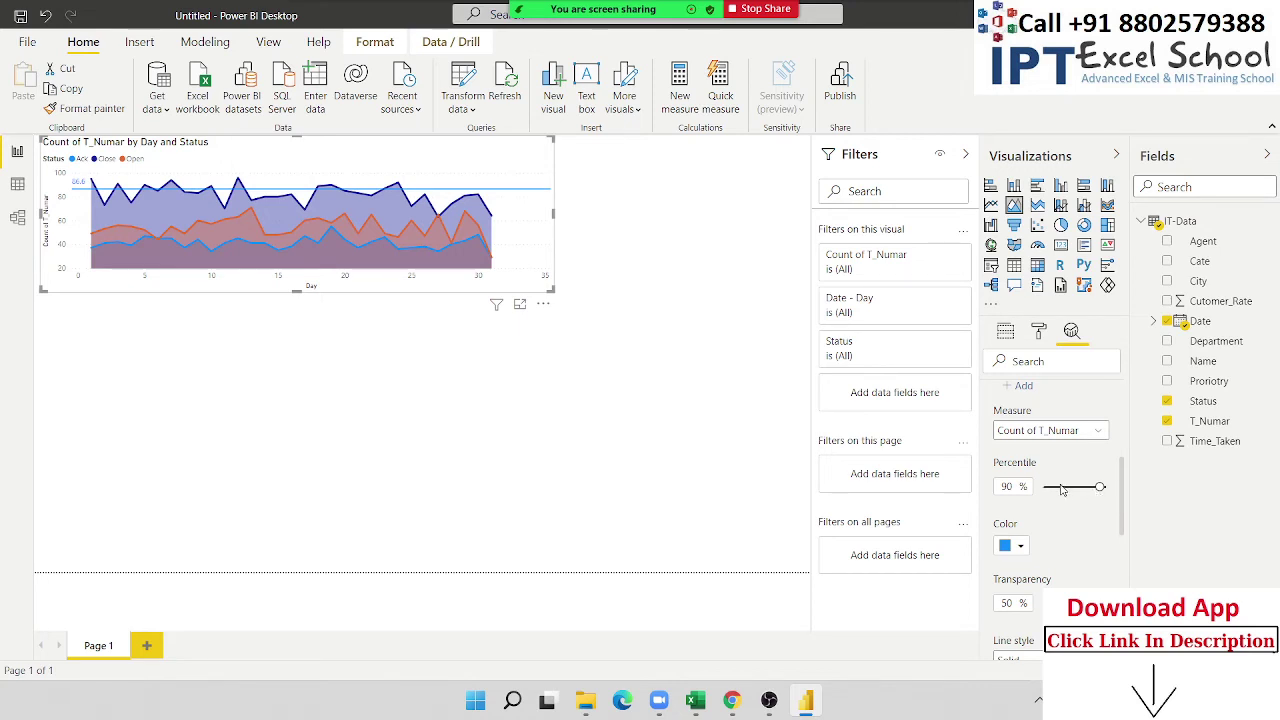
scroll(1022, 410, "down", 3)
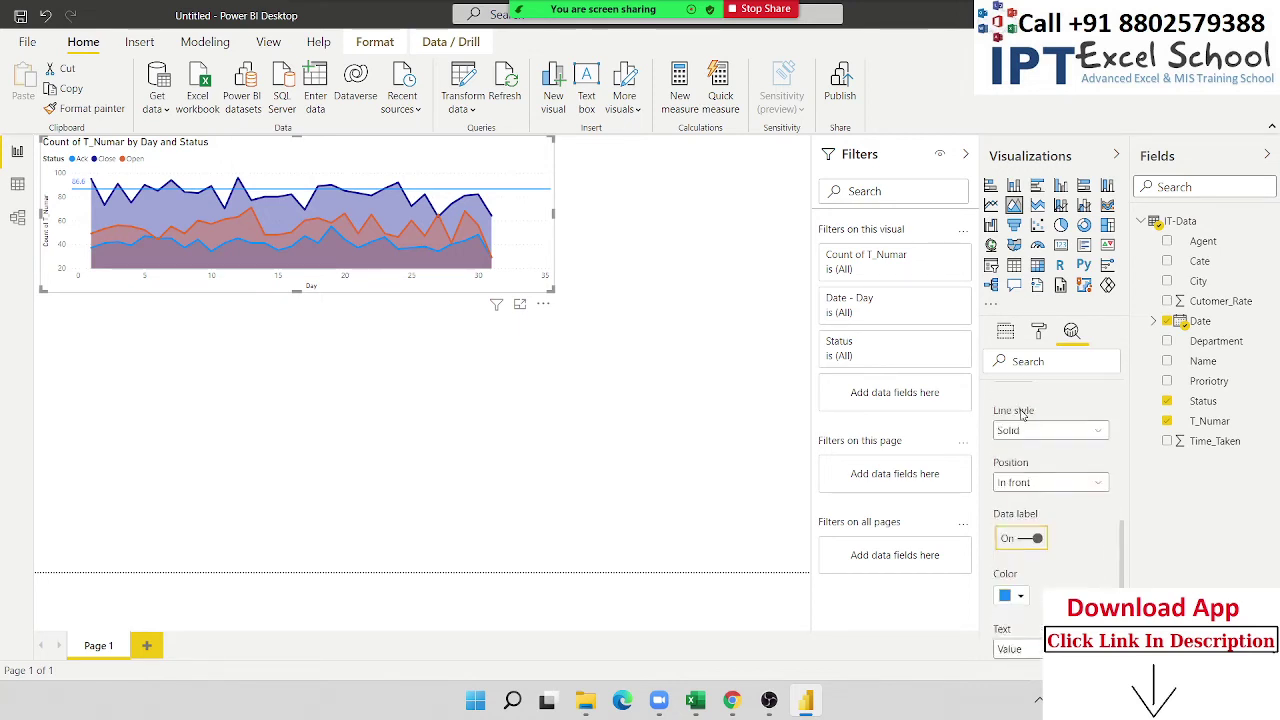
scroll(1022, 410, "up", 5)
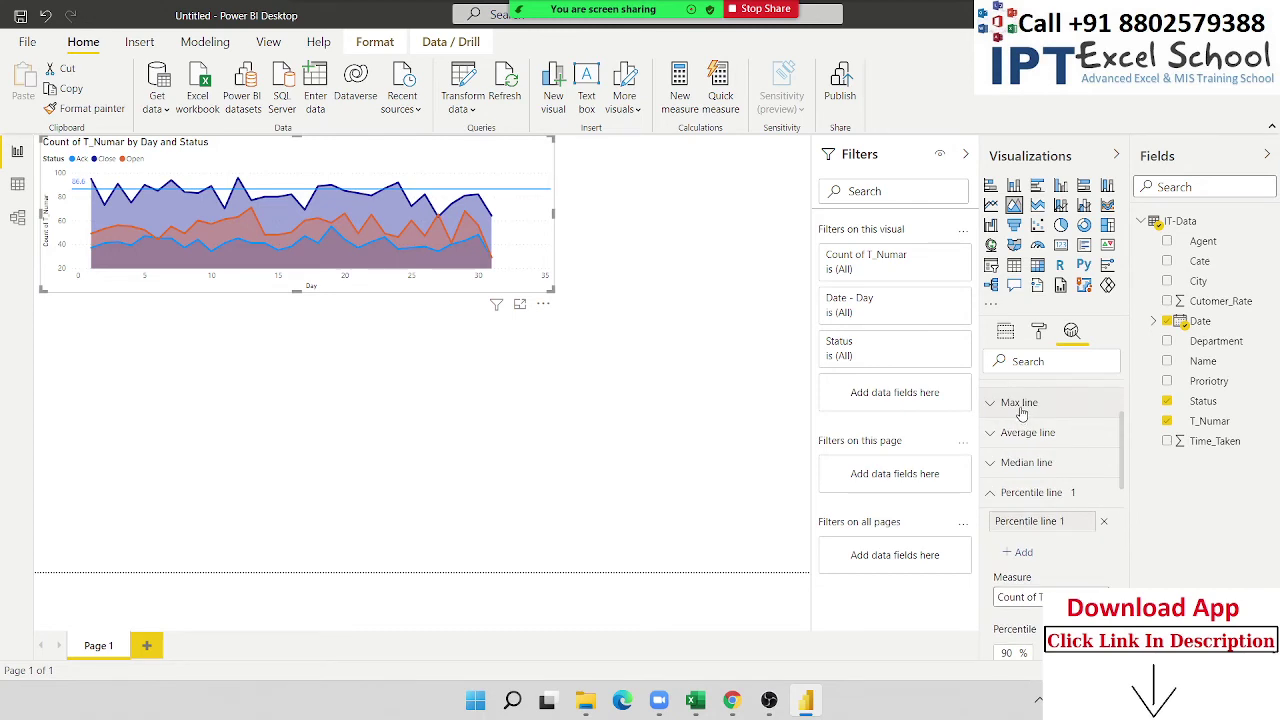
Switch the chart between line, area and stacked area types to compare their available analytics options, ending on stacked area.
left_click(990, 205)
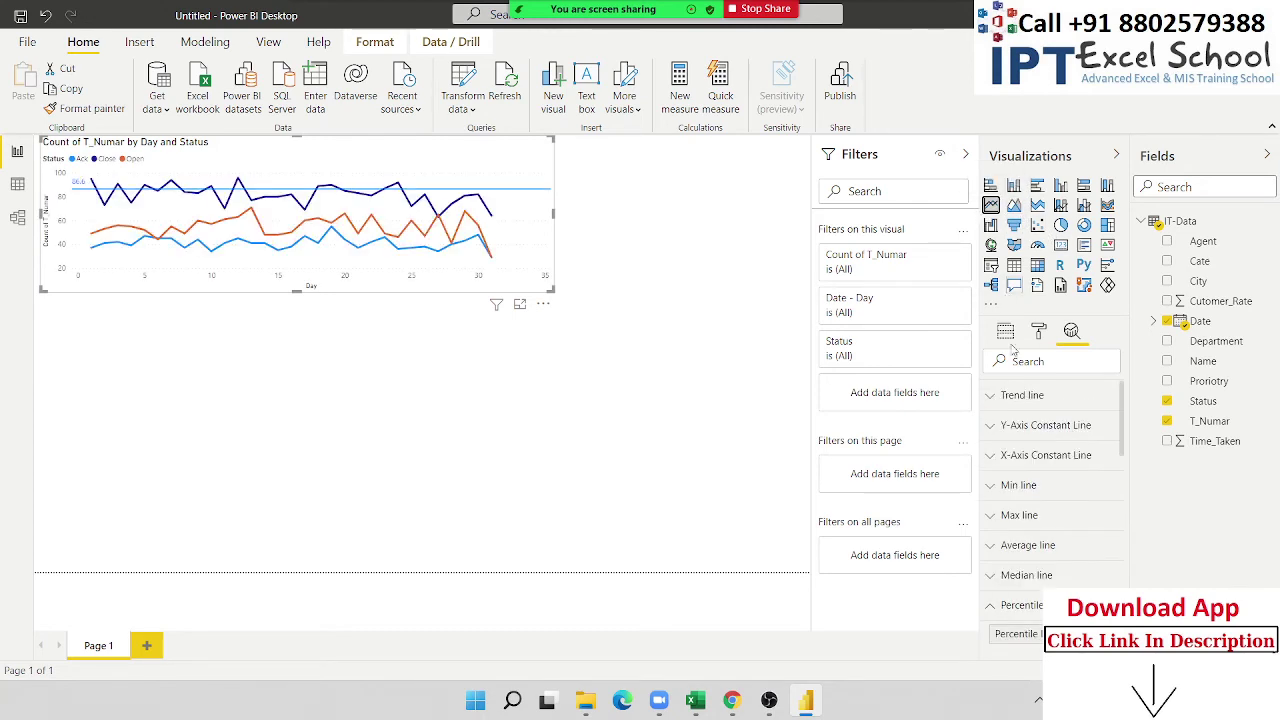
scroll(1038, 558, "down", 4)
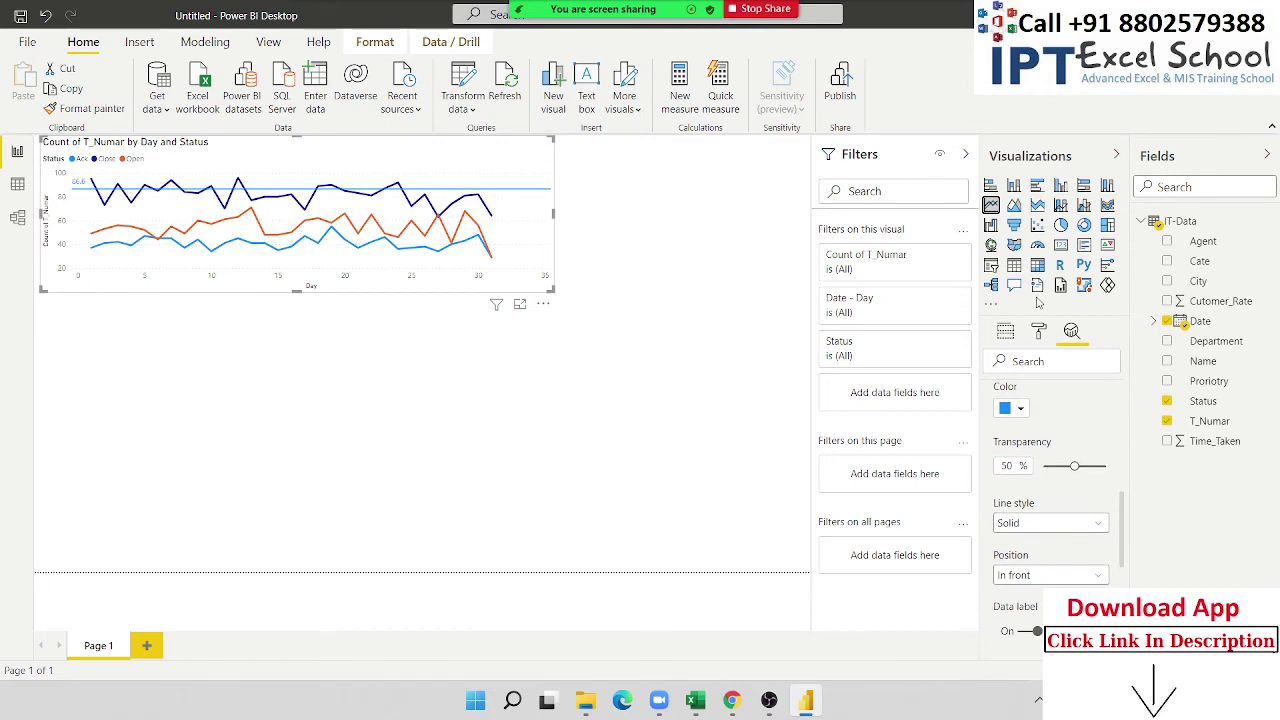
left_click(1037, 205)
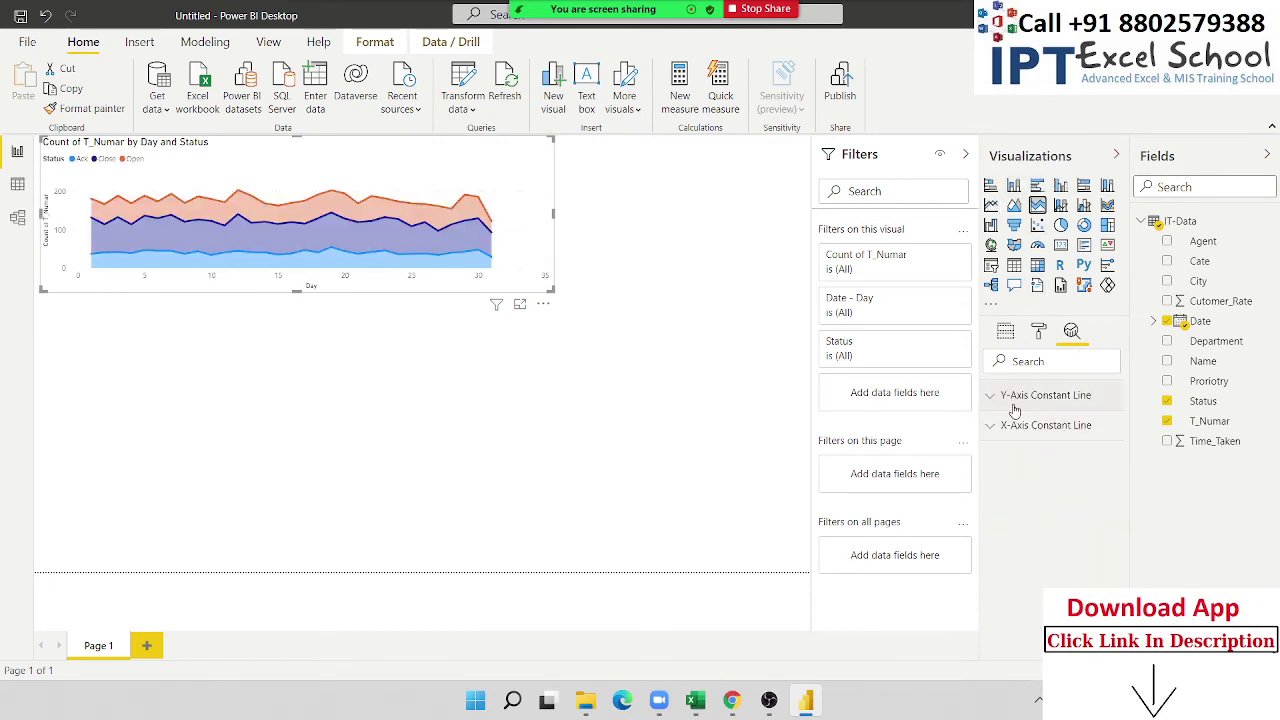
left_click(1014, 205)
left_click(990, 204)
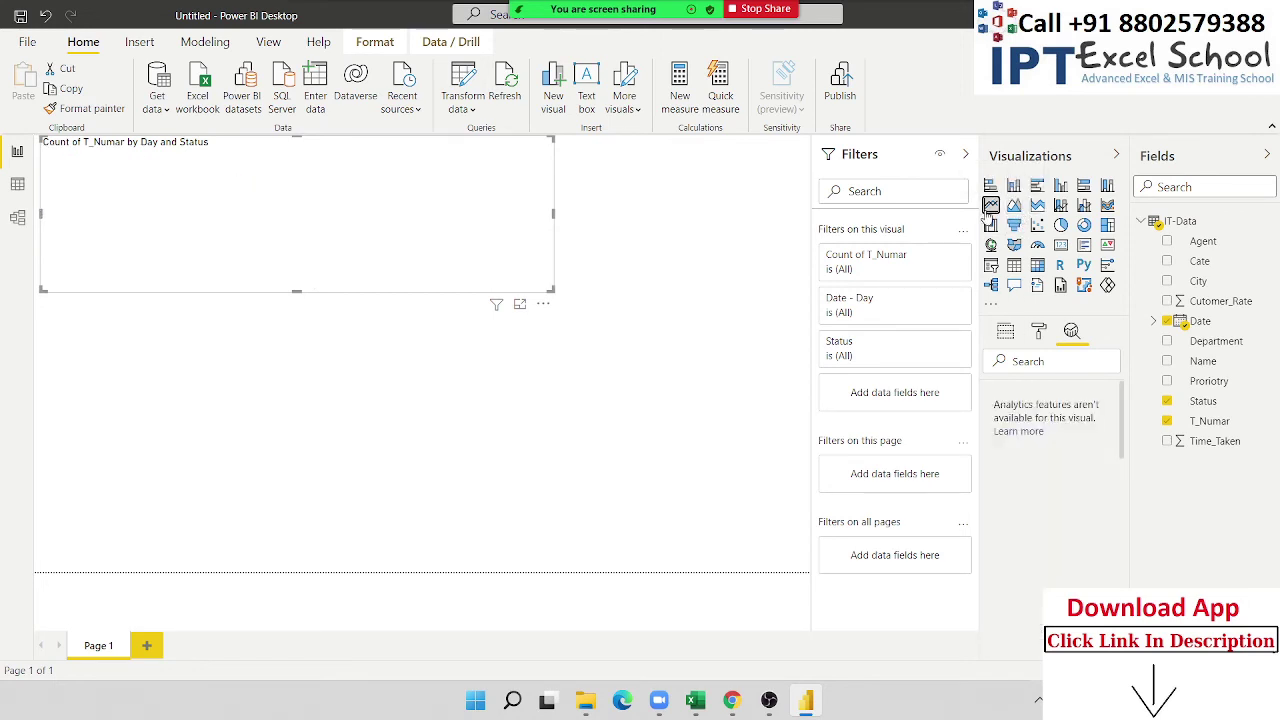
left_click(1014, 206)
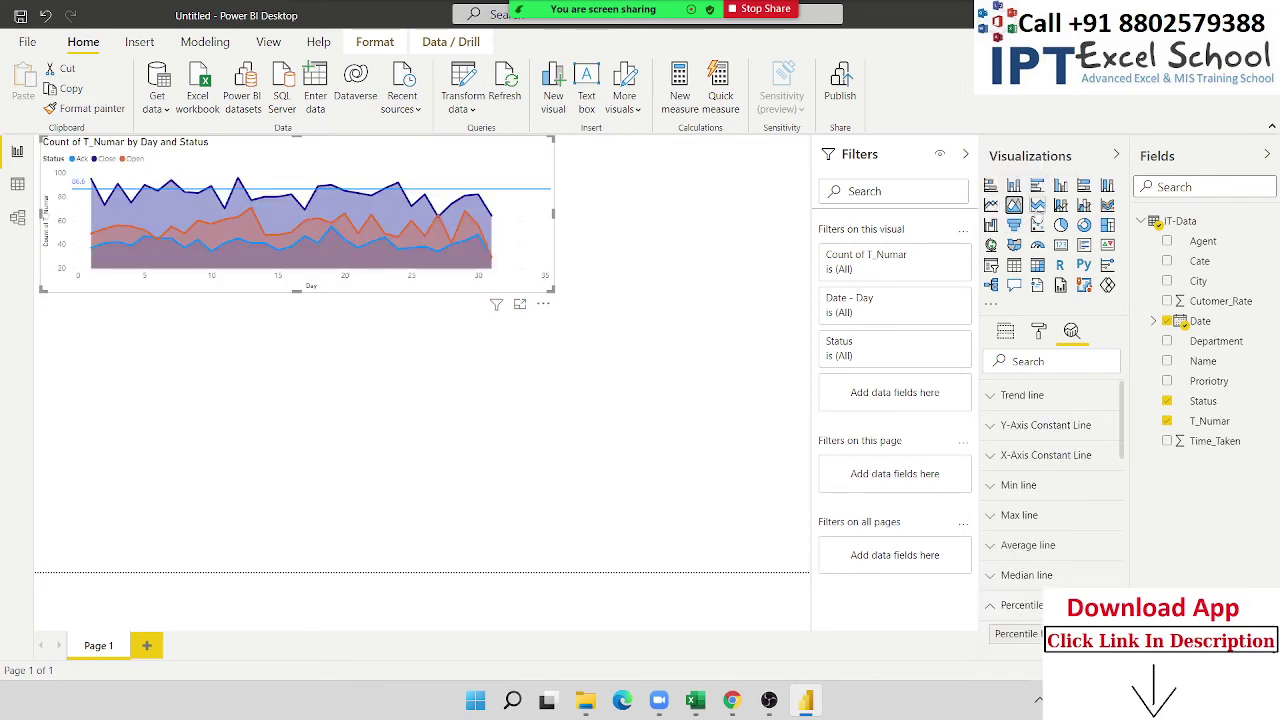
left_click(1037, 205)
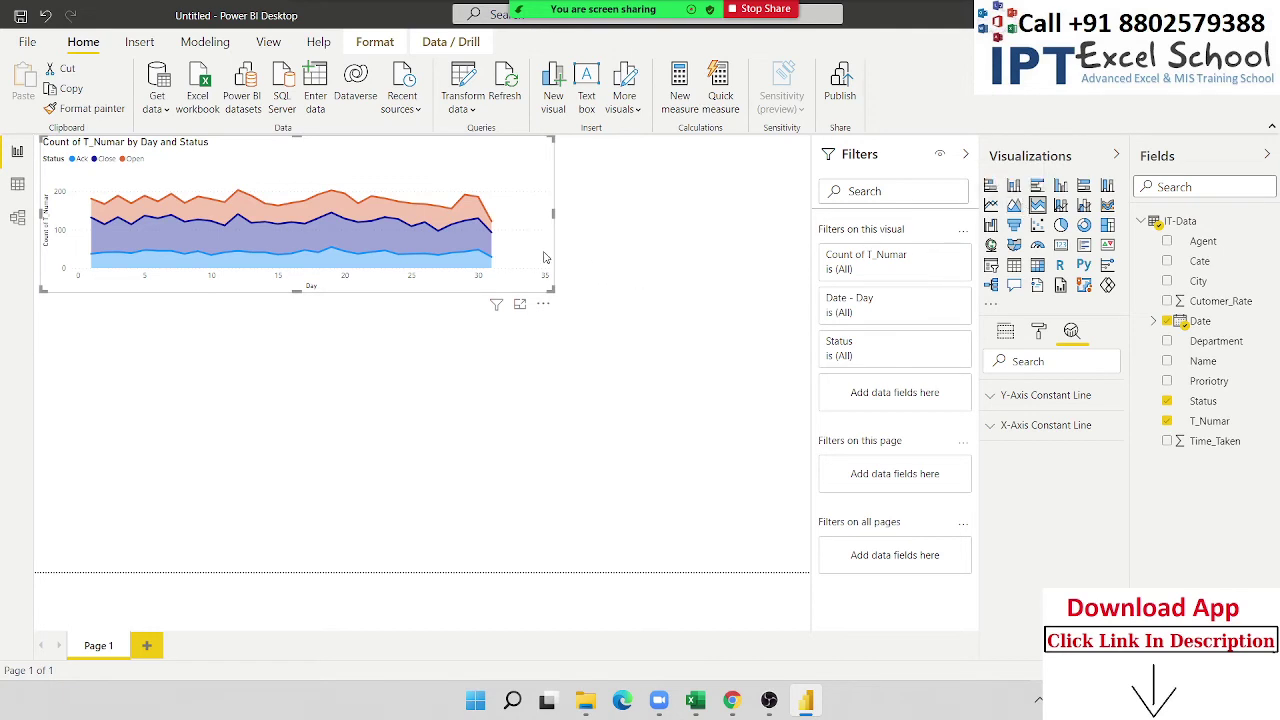
Delete the stacked area chart and insert an enlarged, empty line and stacked column chart.
key("Delete")
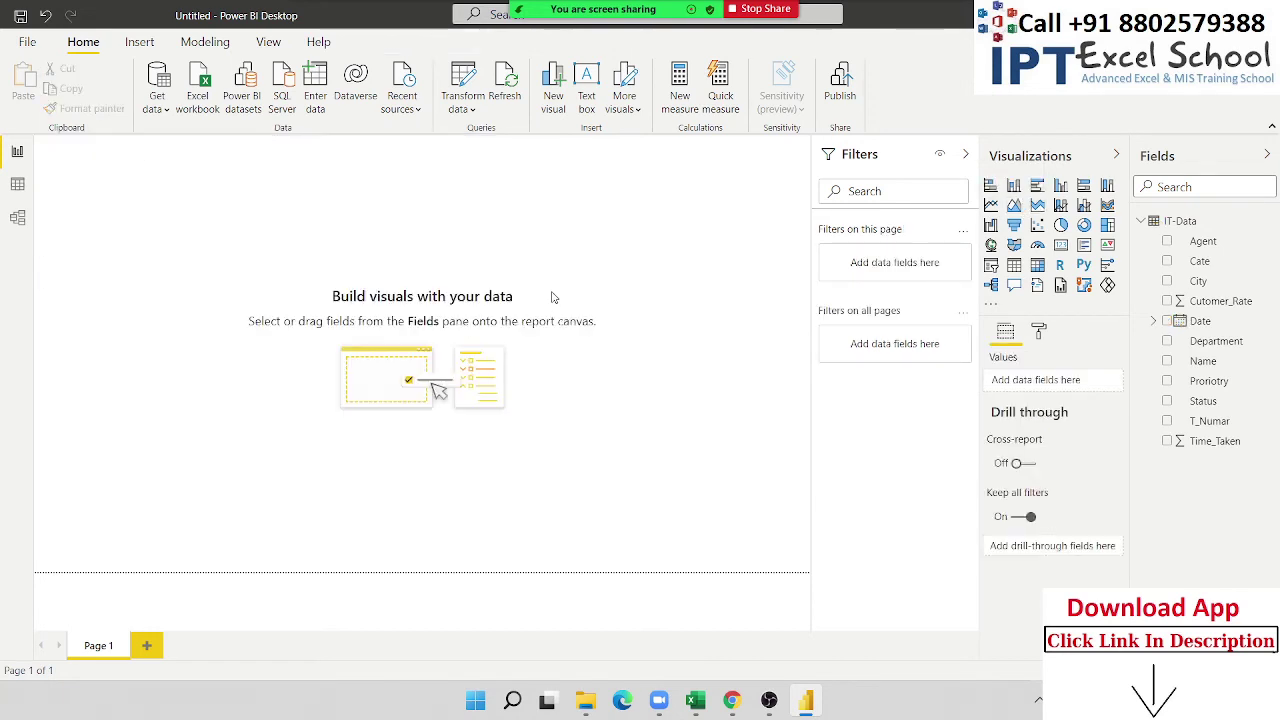
left_click(1062, 206)
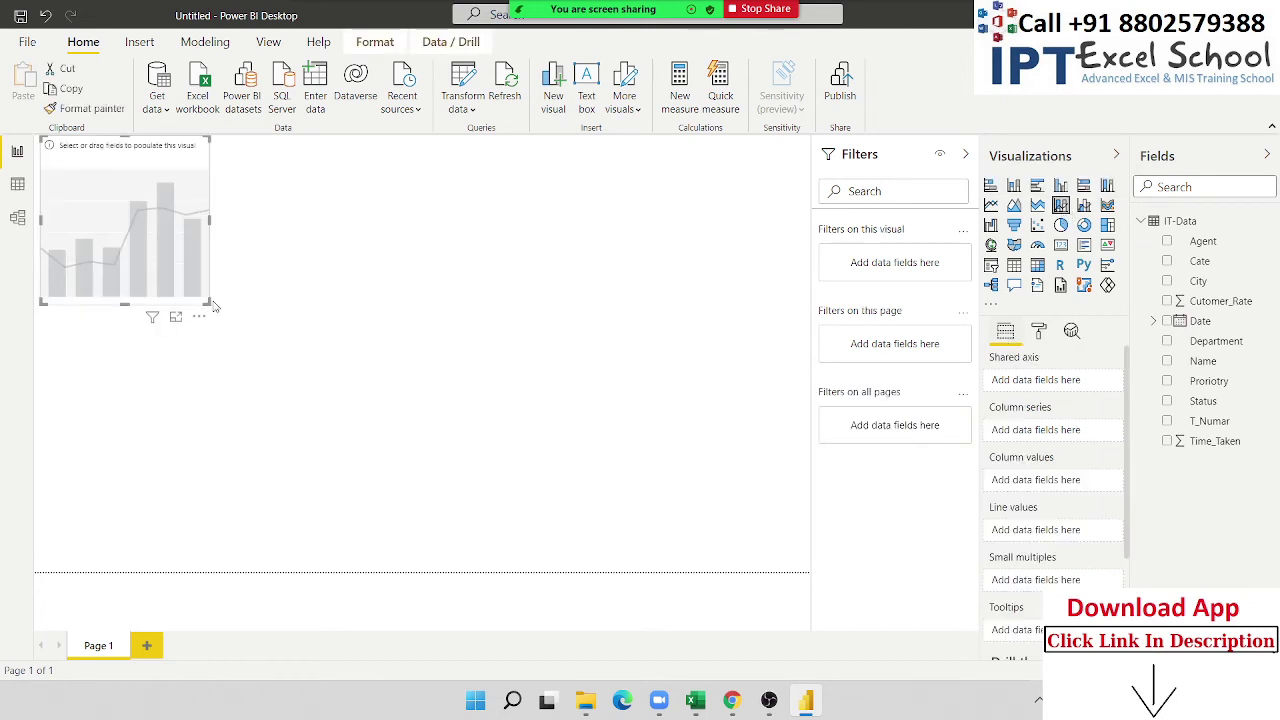
left_click(369, 349)
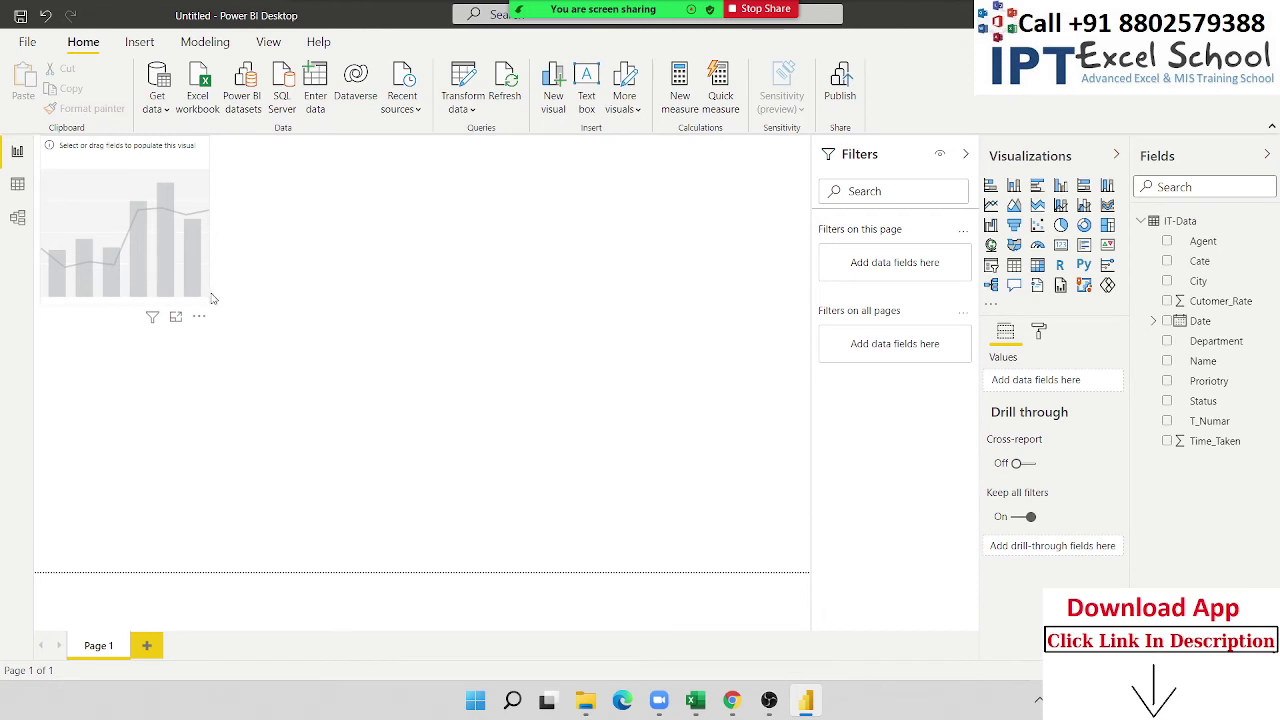
left_click(212, 298)
left_click_drag(212, 298, 342, 372)
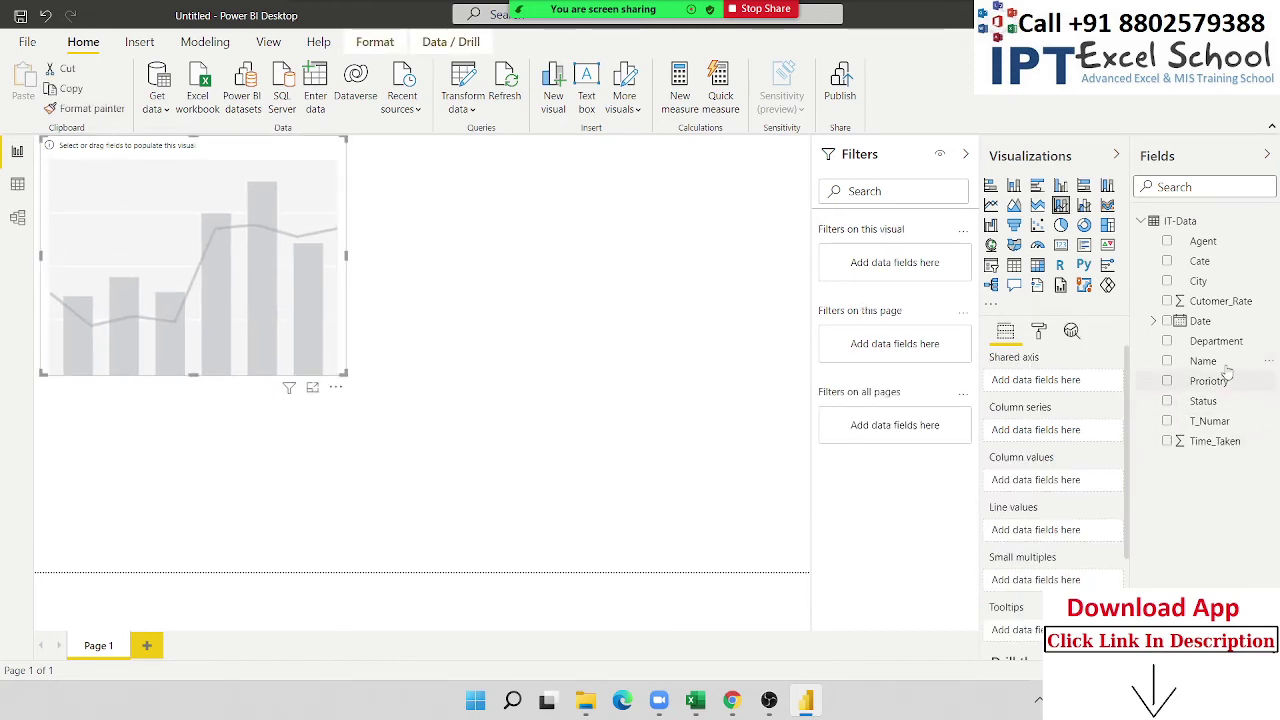
Put Name on the shared axis and T_Numar in the column values, and enlarge the chart.
left_click_drag(1224, 366, 1066, 384)
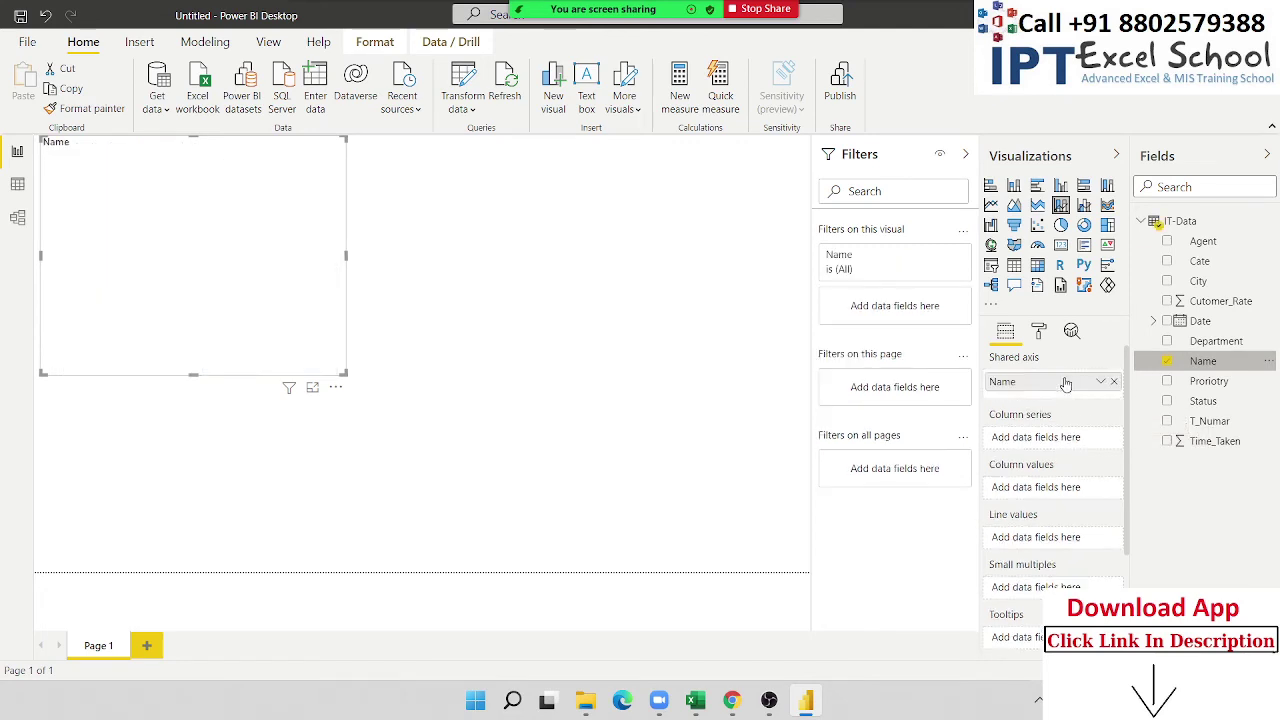
left_click(1210, 421)
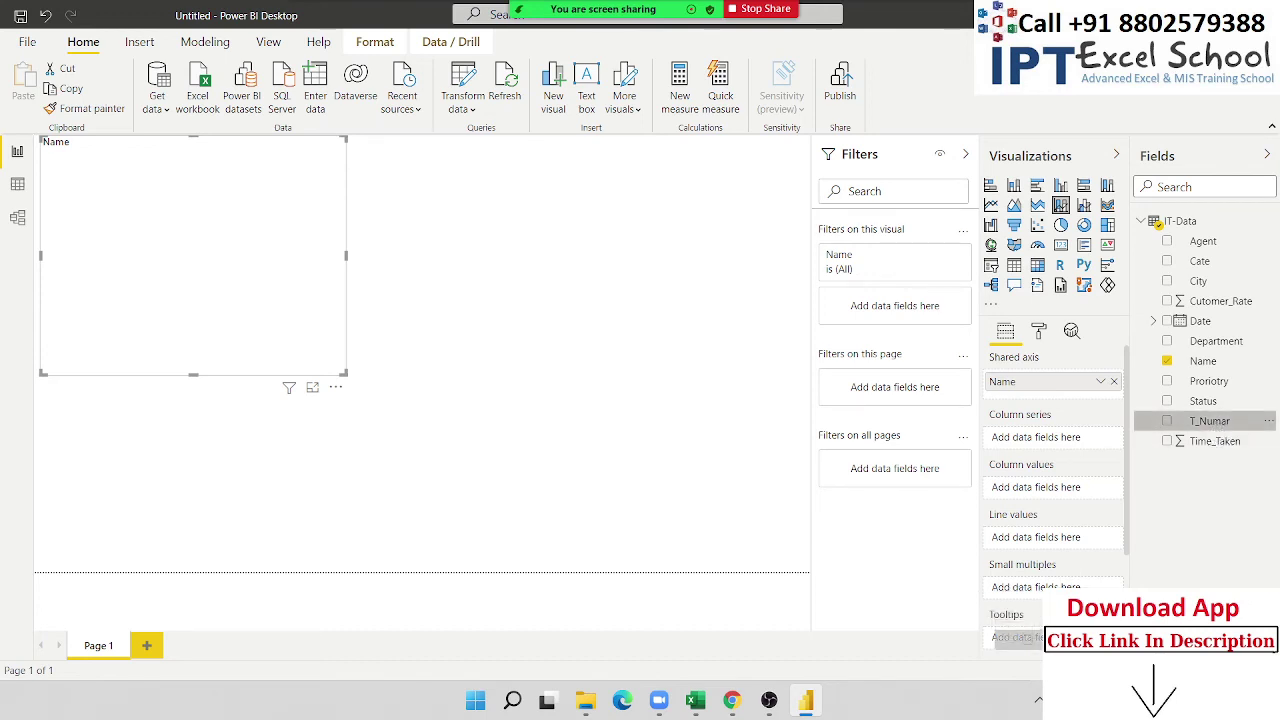
left_click_drag(1165, 590, 1047, 496)
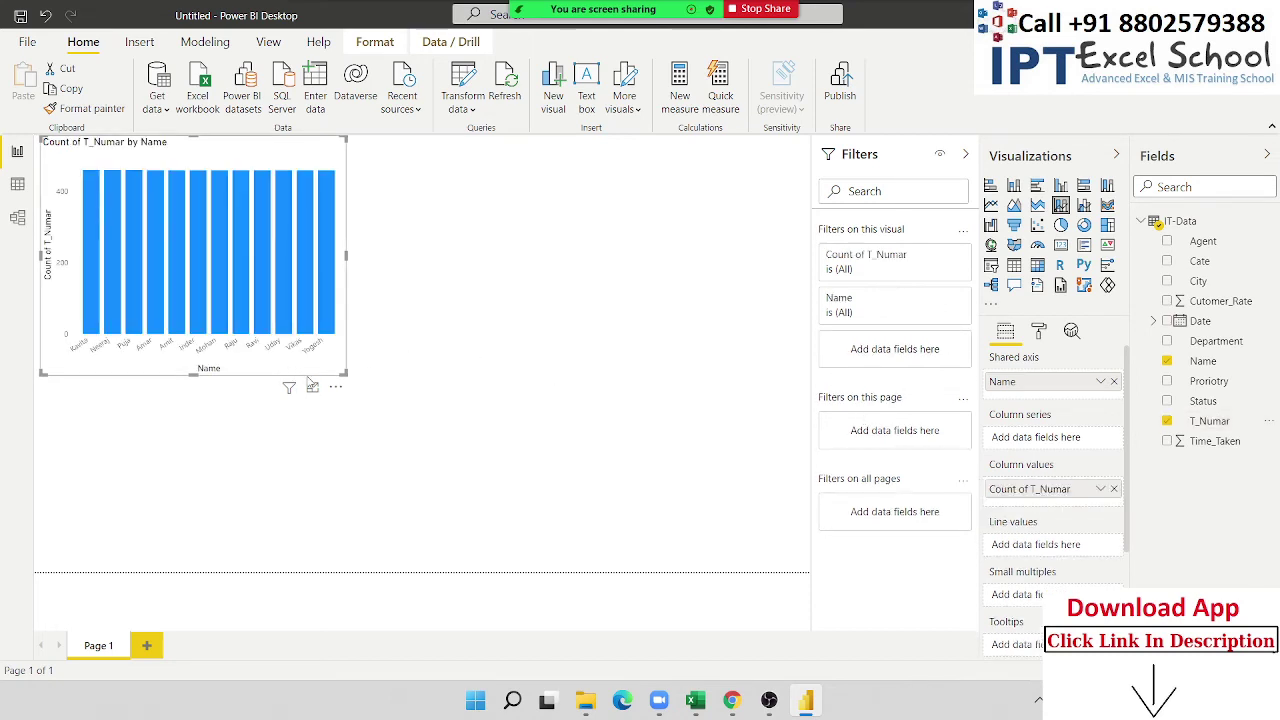
left_click_drag(344, 378, 597, 426)
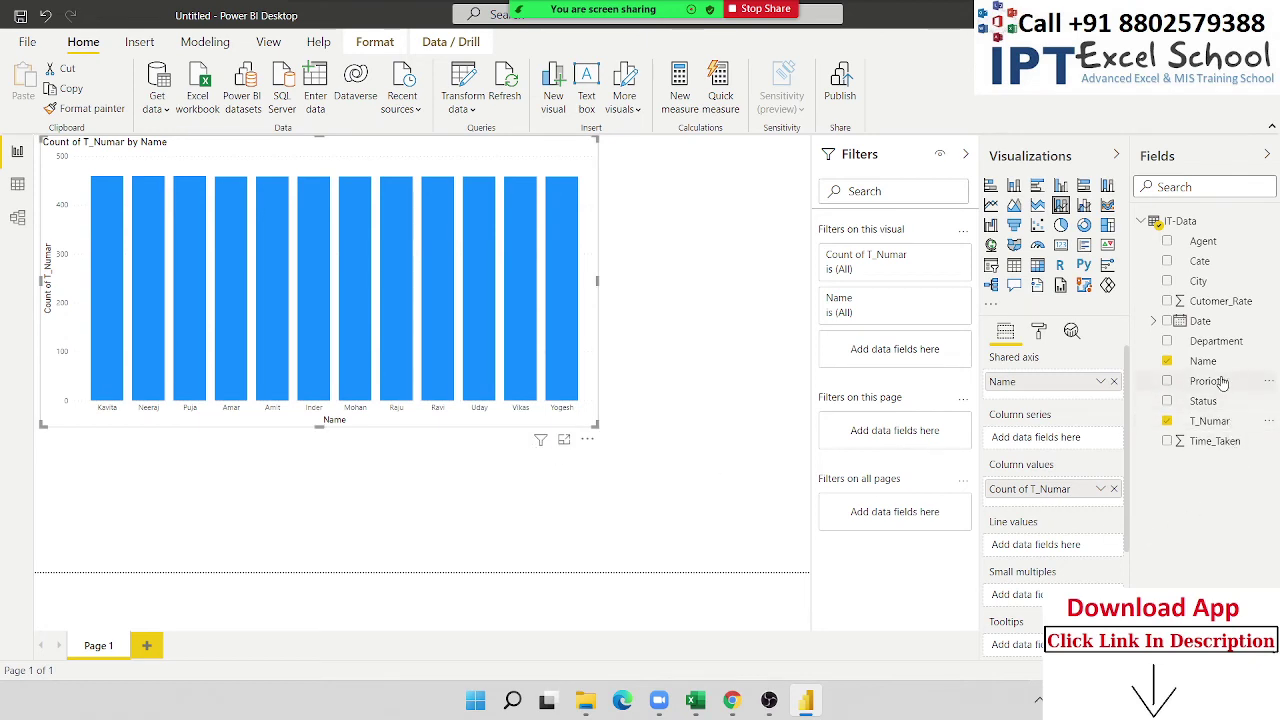
Try Status as the line values, and compare the combo chart without and with T_Numar in the column values.
left_click_drag(1218, 402, 1140, 582)
left_click_drag(1100, 660, 1057, 545)
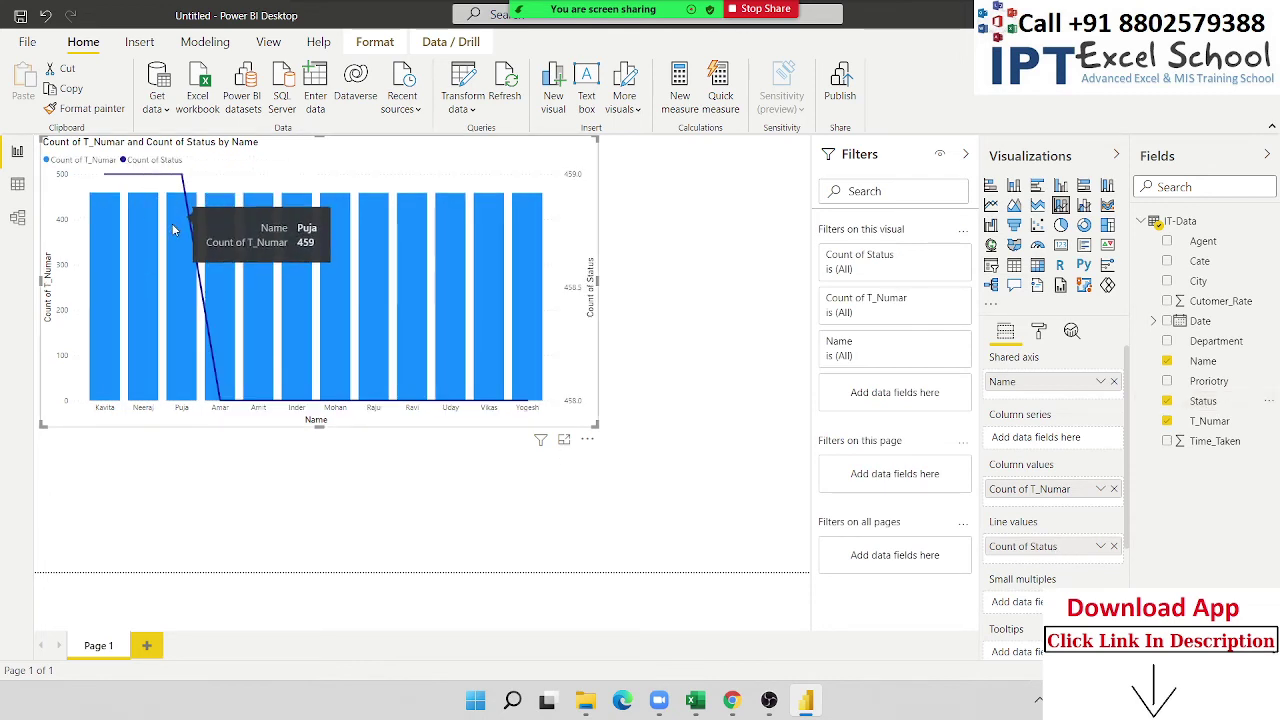
left_click(1114, 490)
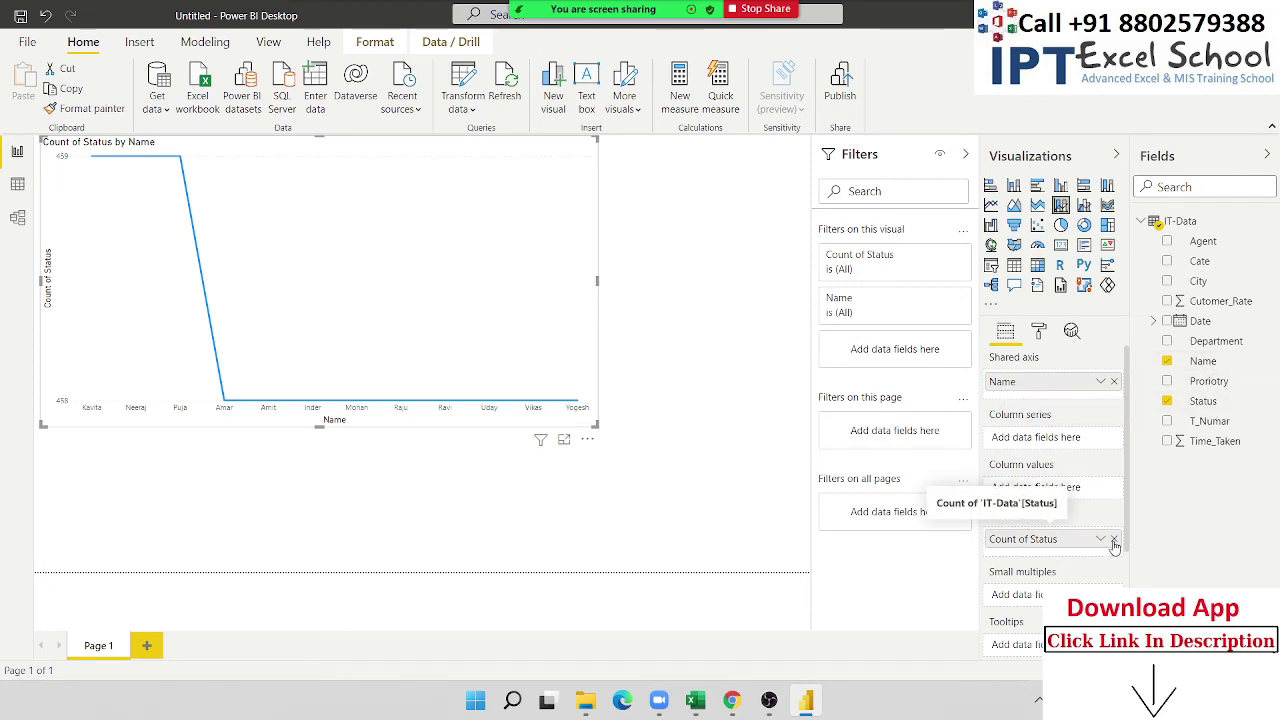
left_click_drag(1213, 432, 1045, 490)
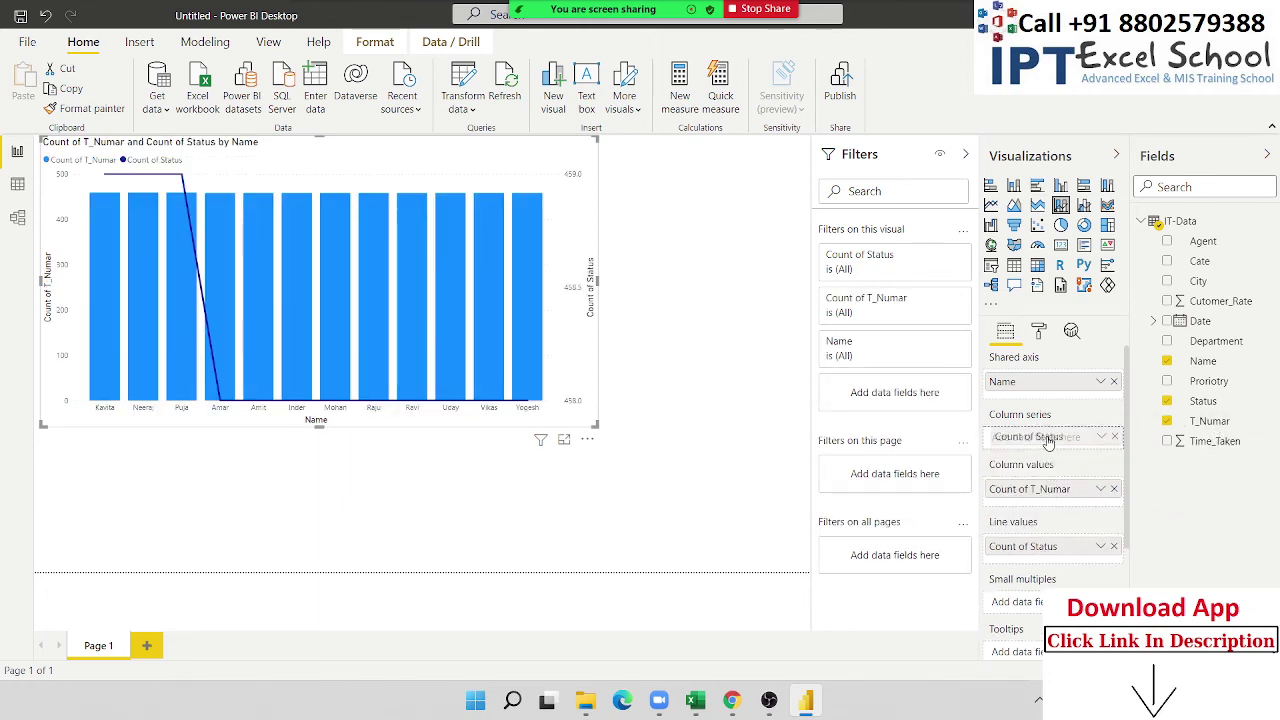
Move Status from the line values to the column series and swap it with Name on the shared axis.
left_click_drag(1022, 546, 1048, 440)
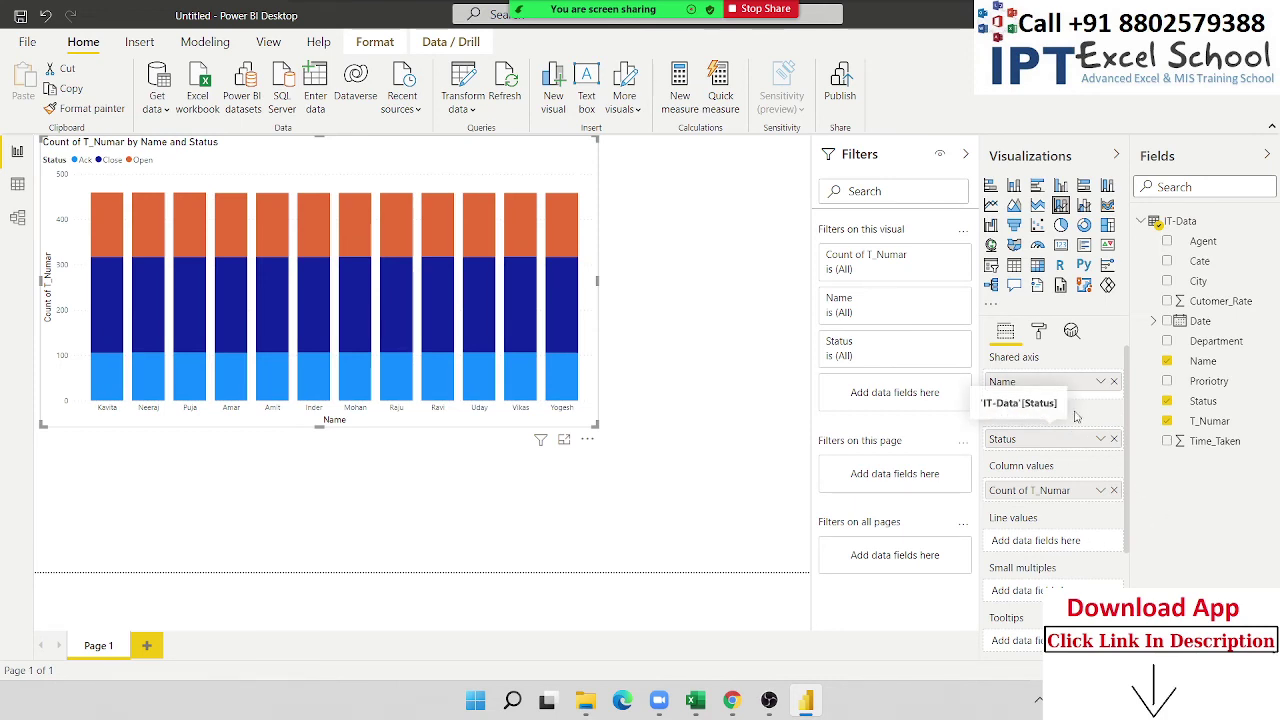
left_click_drag(1067, 448, 1040, 466)
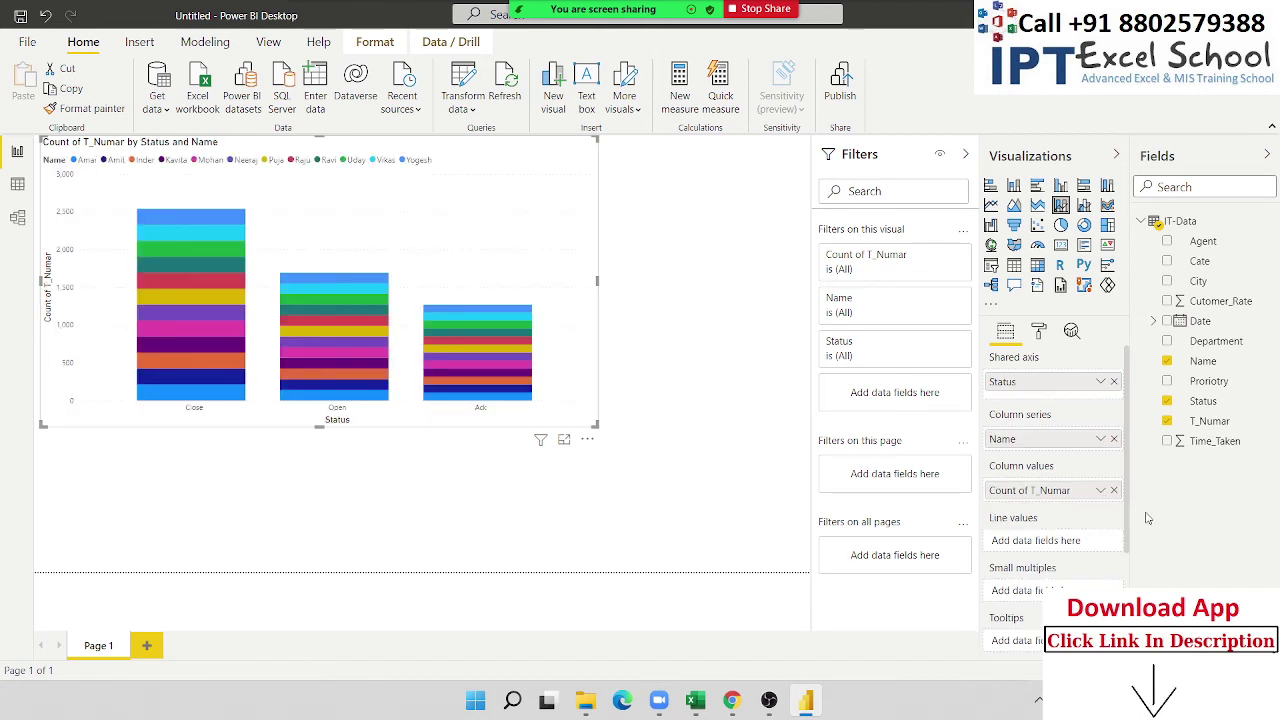
Remove Status from the chart and move Name from the column series back to the shared axis.
left_click(1113, 383)
scroll(1092, 575, "down", 3)
scroll(1092, 575, "down", 1)
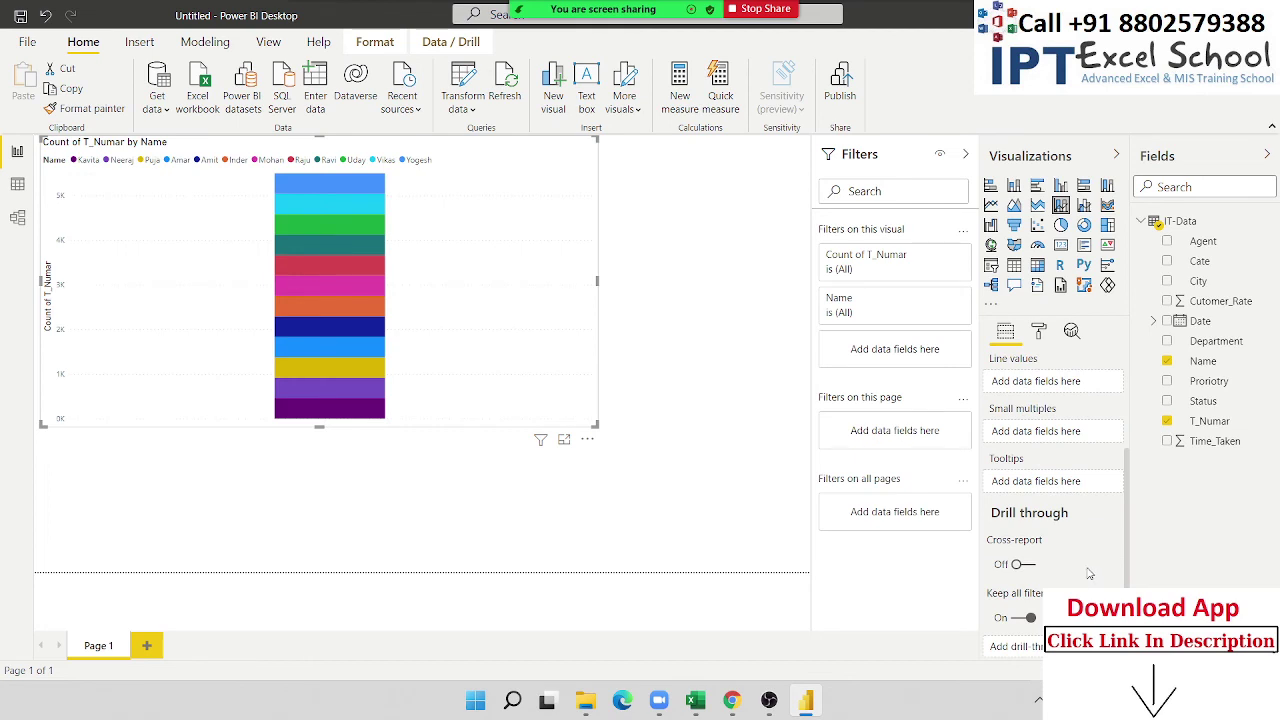
scroll(1090, 574, "up", 3)
left_click_drag(1032, 446, 1042, 383)
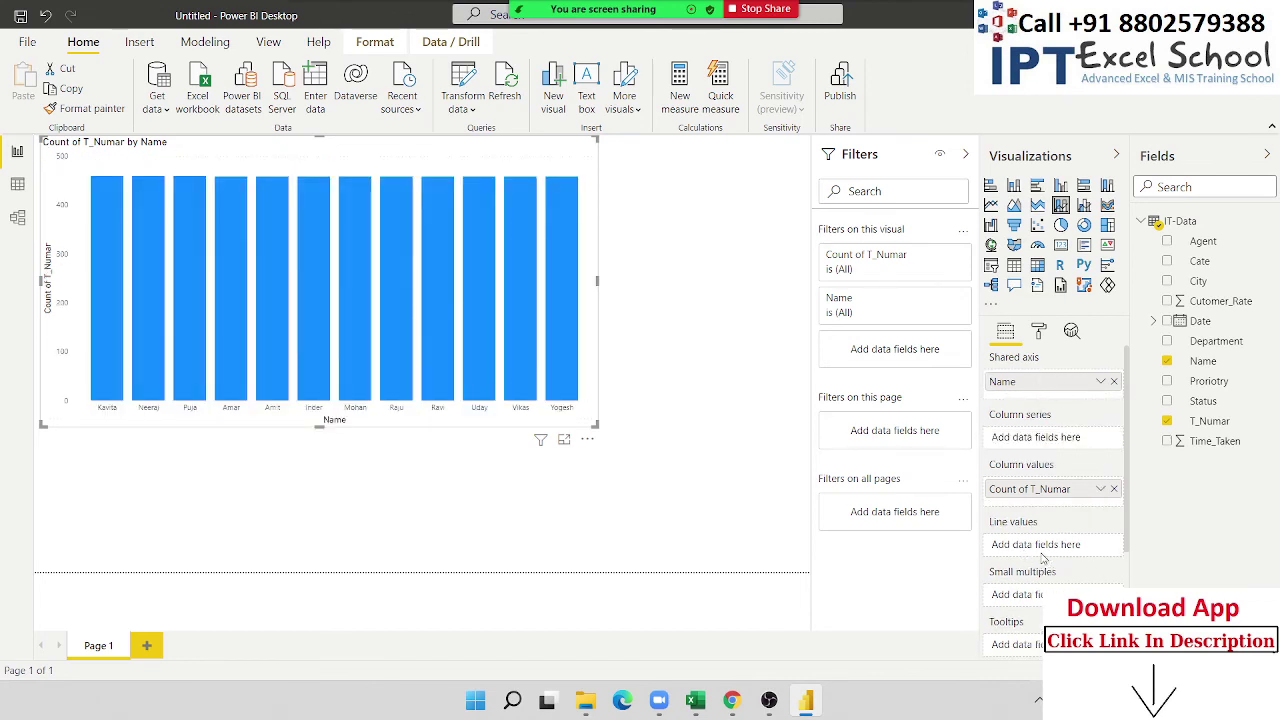
Add Time_Taken to the line values and convert the visual to a line and clustered column chart.
scroll(1045, 557, "down", 2)
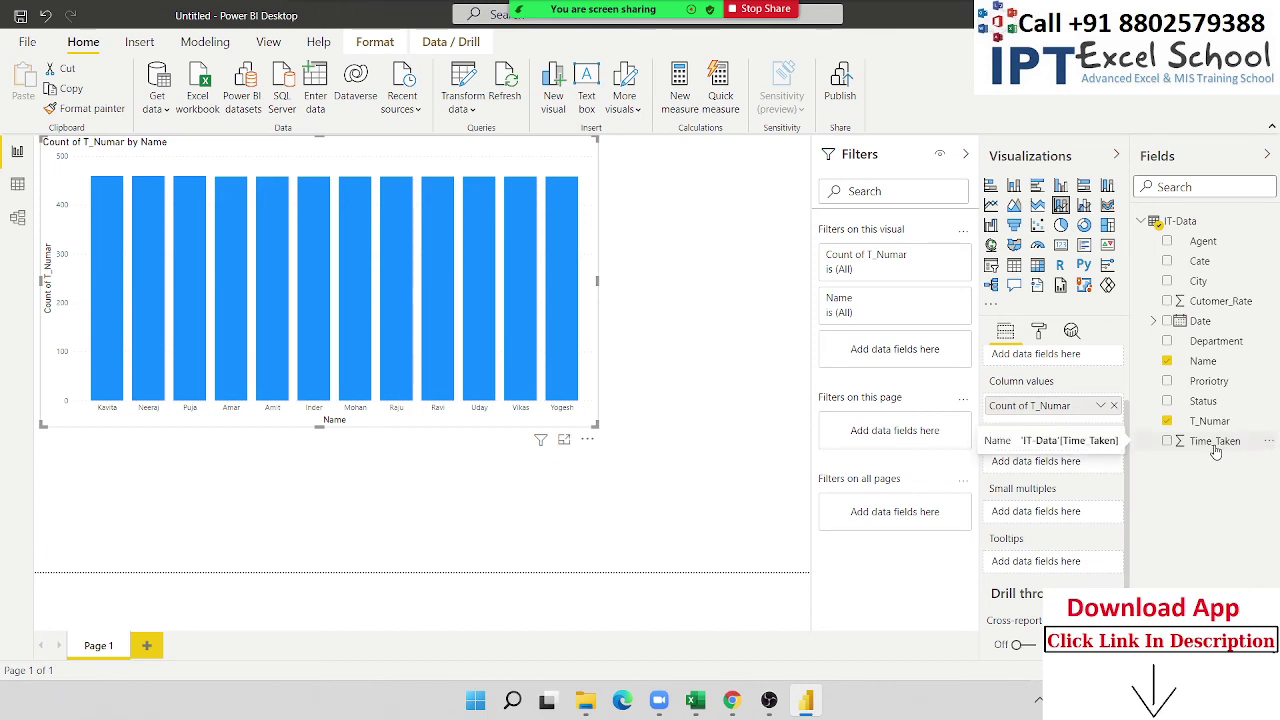
left_click_drag(1215, 452, 1057, 474)
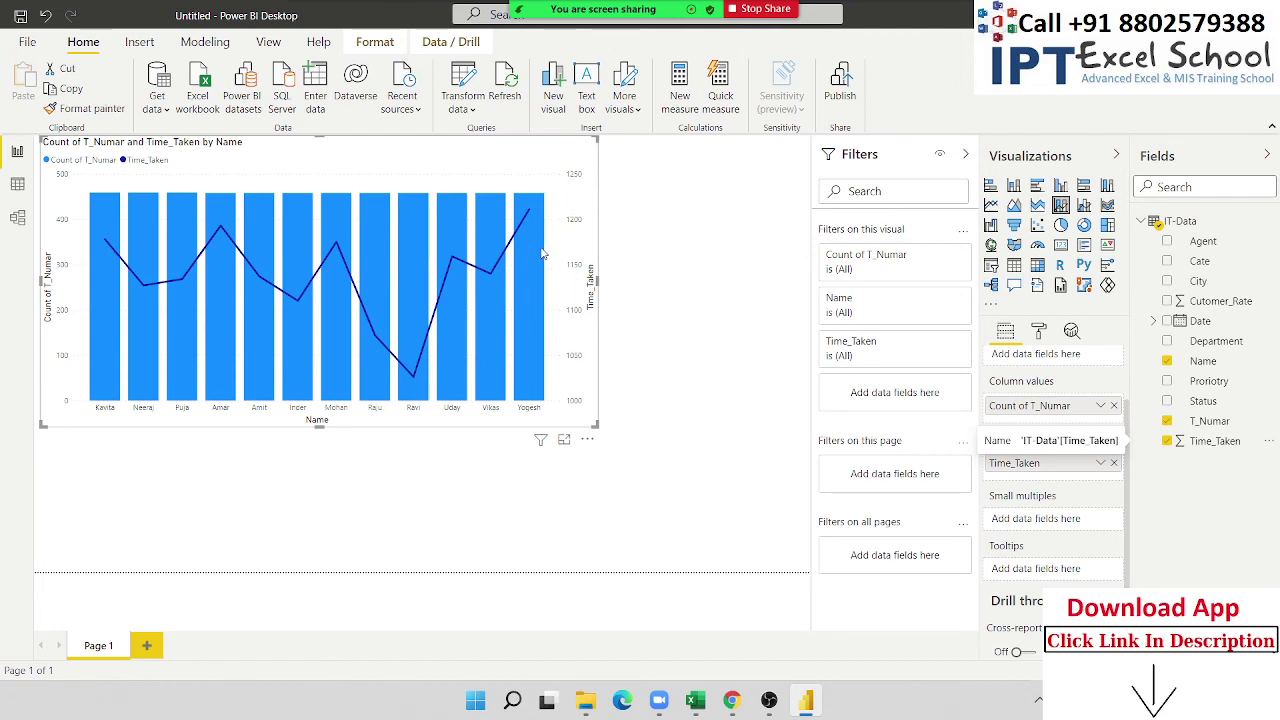
left_click(1086, 207)
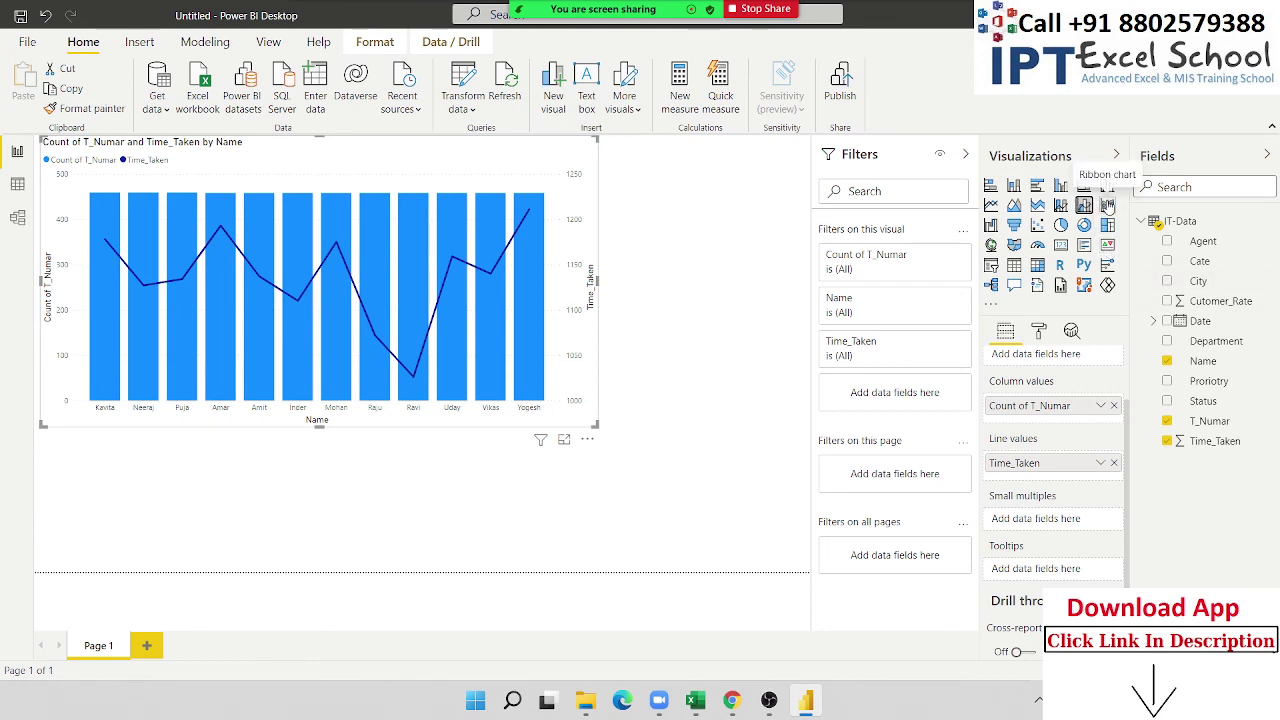
Convert the combo chart to a ribbon chart and remove Time_Taken from its values.
left_click(1108, 205)
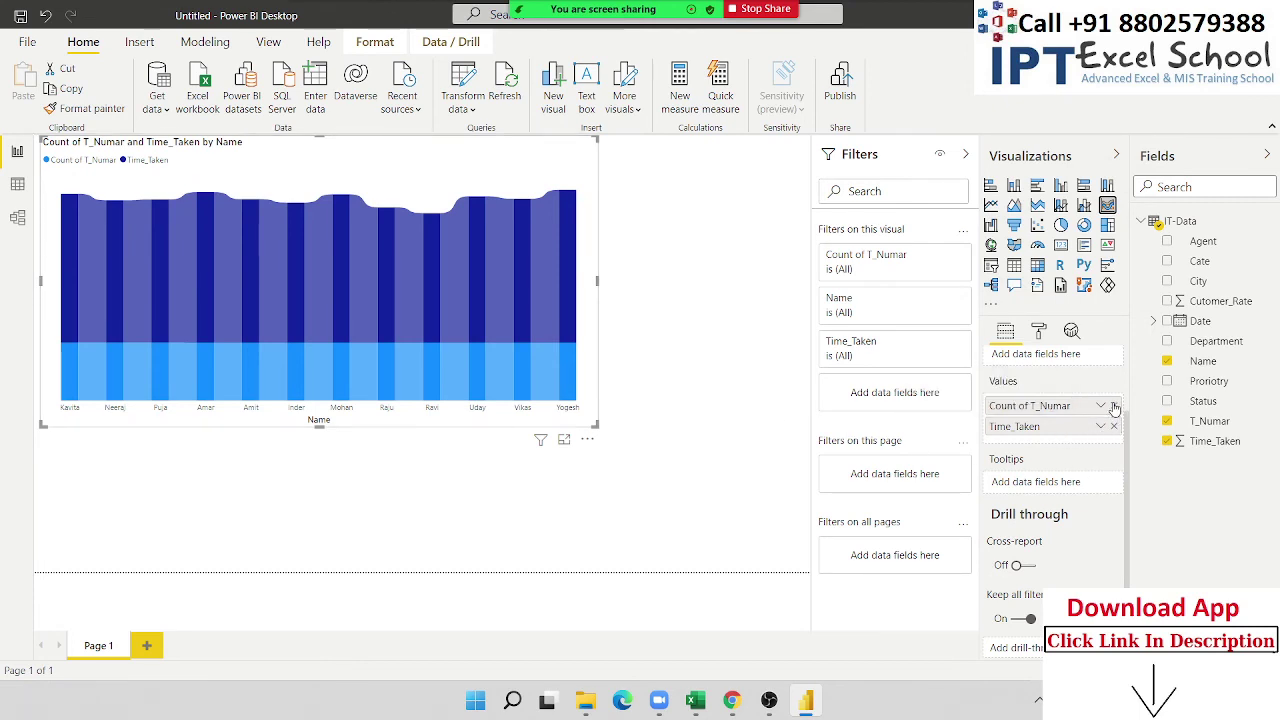
left_click(1116, 427)
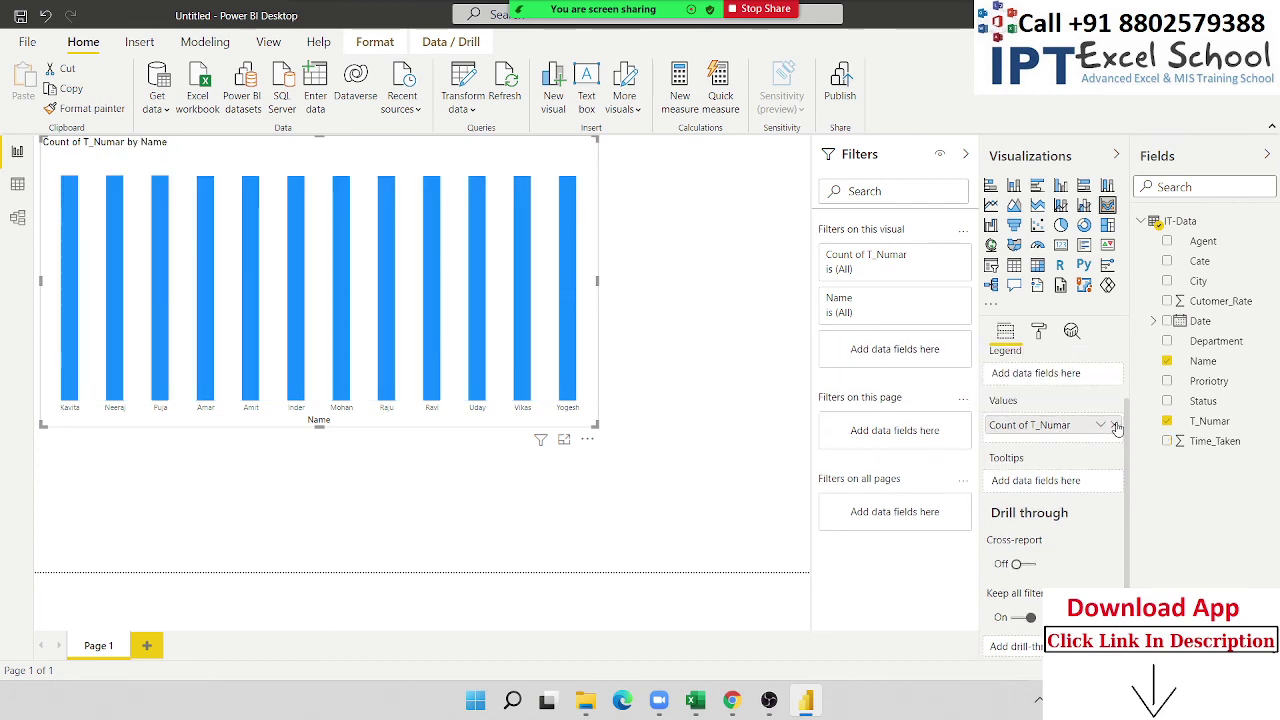
scroll(1063, 437, "up", 2)
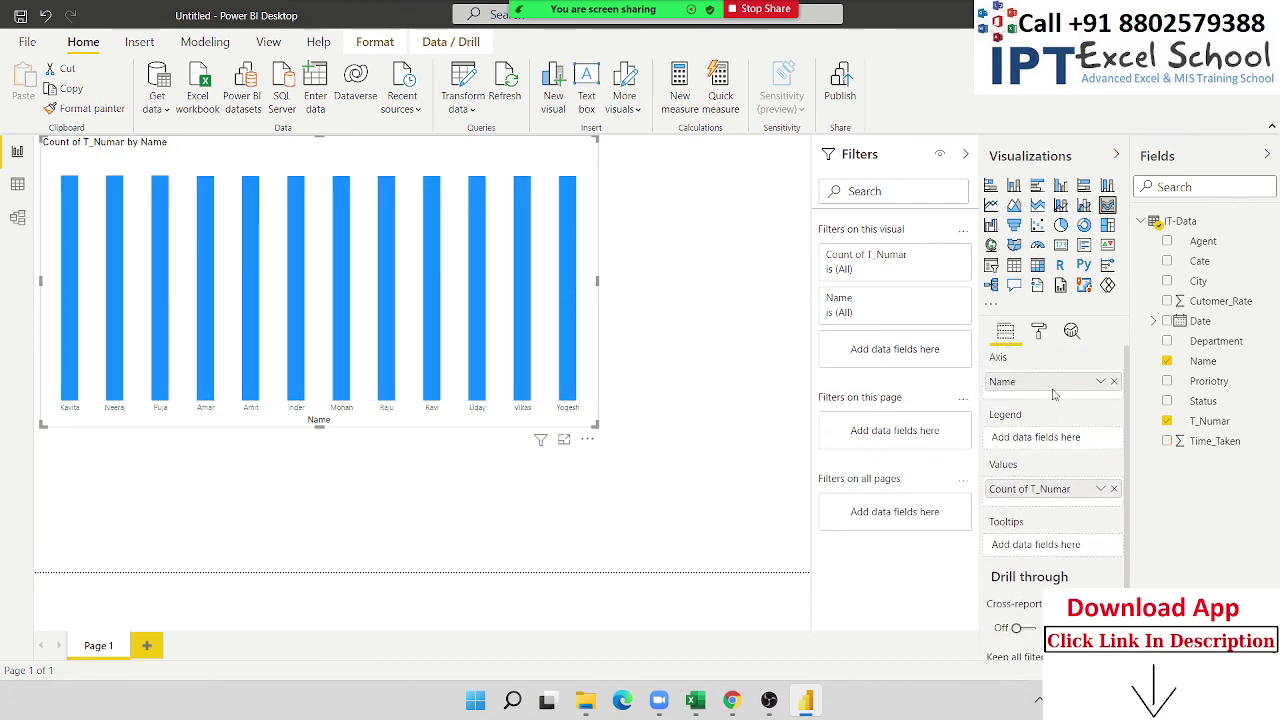
Try Name as the legend of the ribbon chart, then clear Name and T_Numar from the visual.
left_click_drag(1052, 384, 1054, 450)
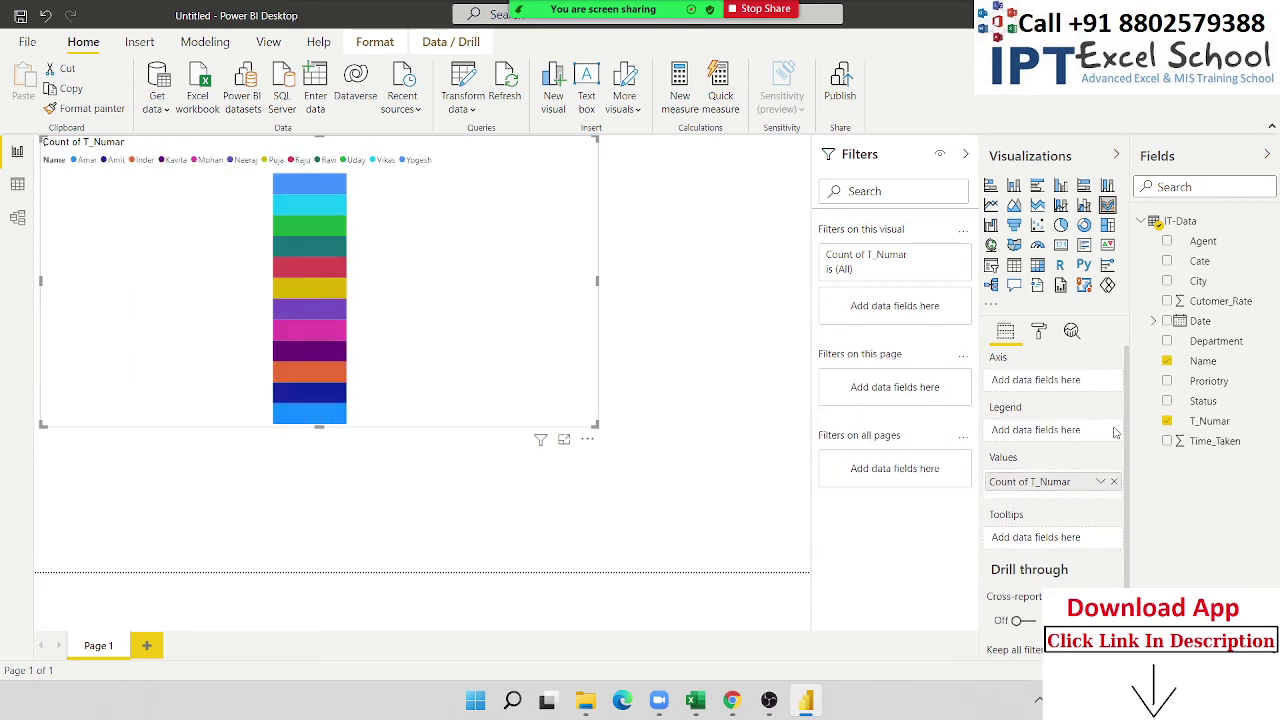
left_click(1113, 431)
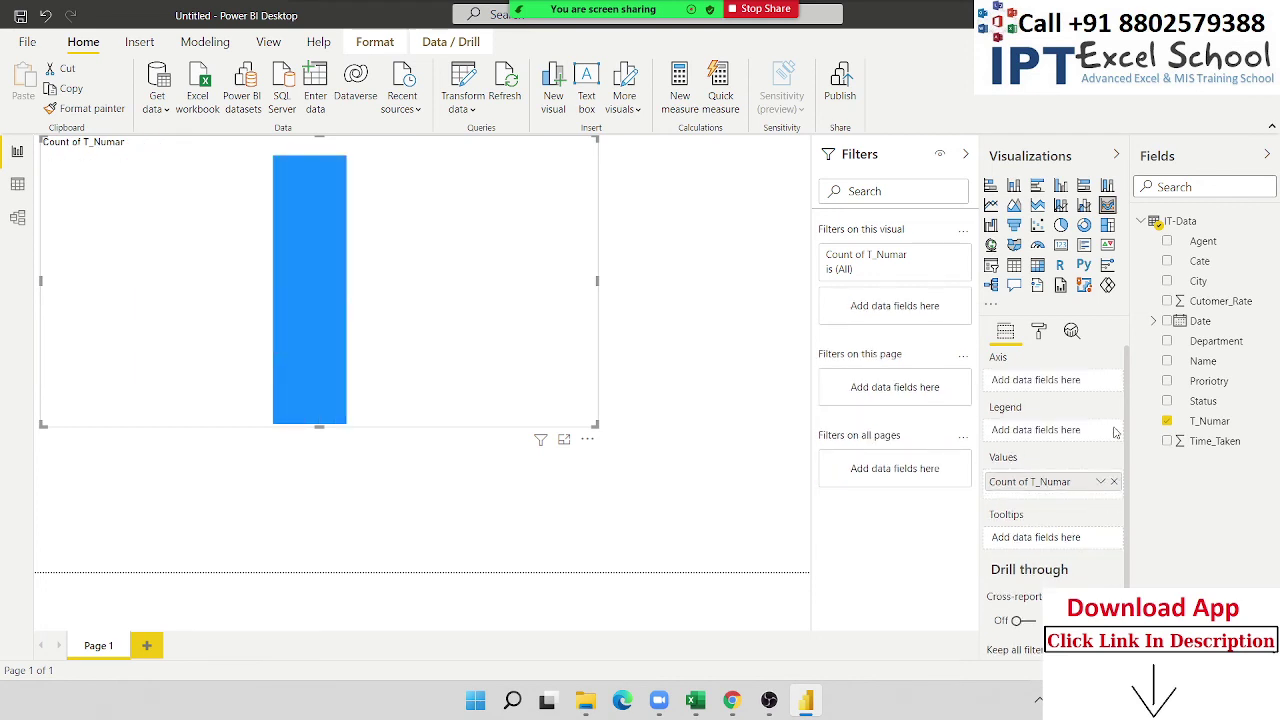
left_click(1113, 482)
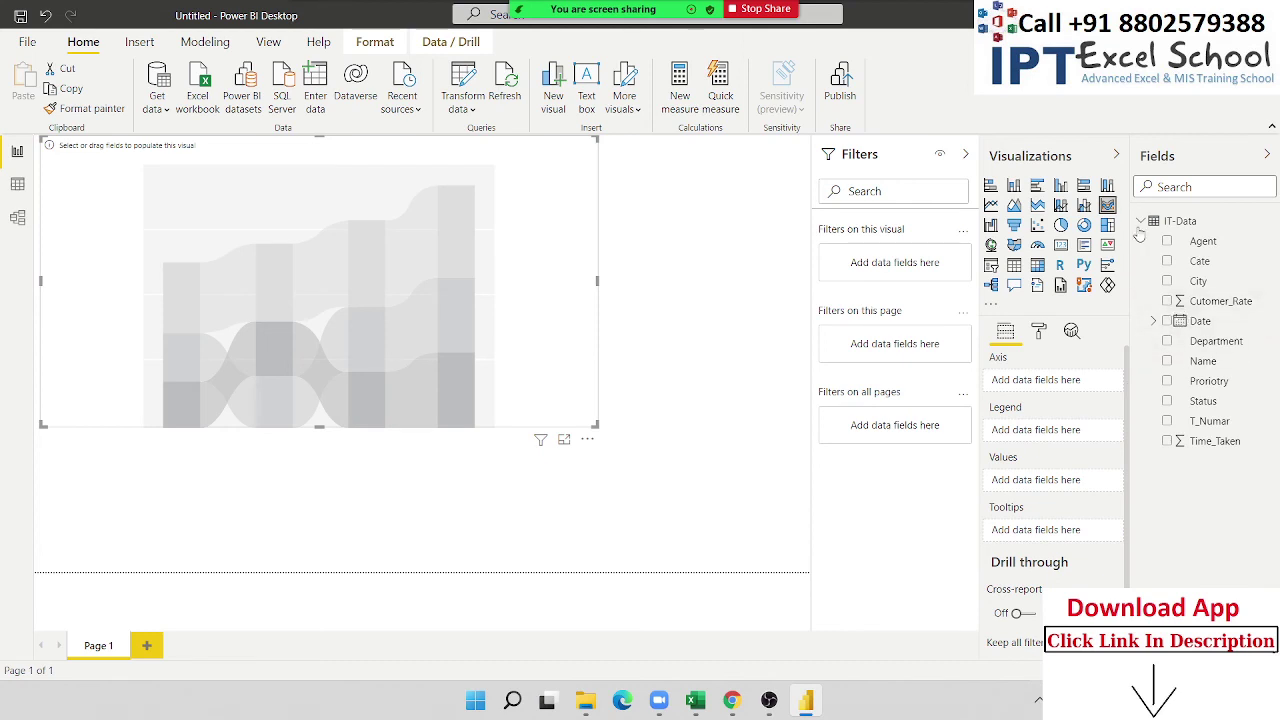
Rebuild the ribbon chart with Name on the axis and the count of T_Numar as the values.
left_click_drag(1215, 368, 522, 400)
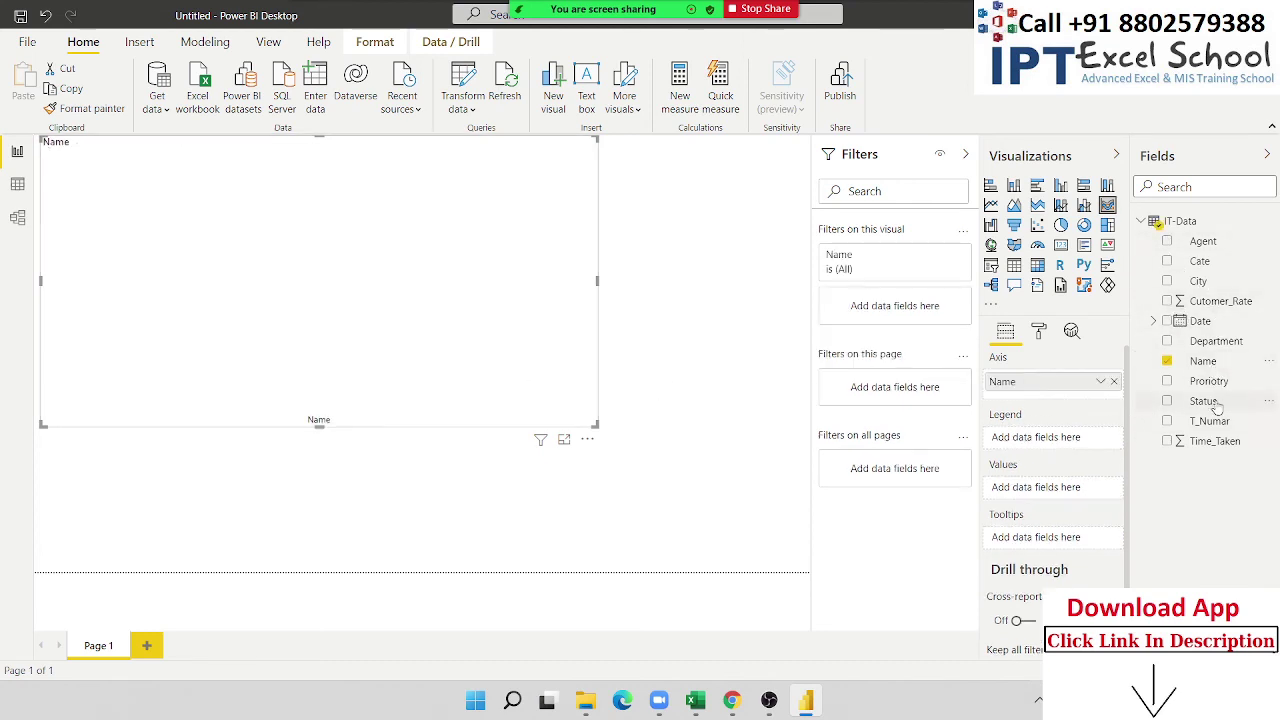
left_click_drag(1221, 423, 318, 338)
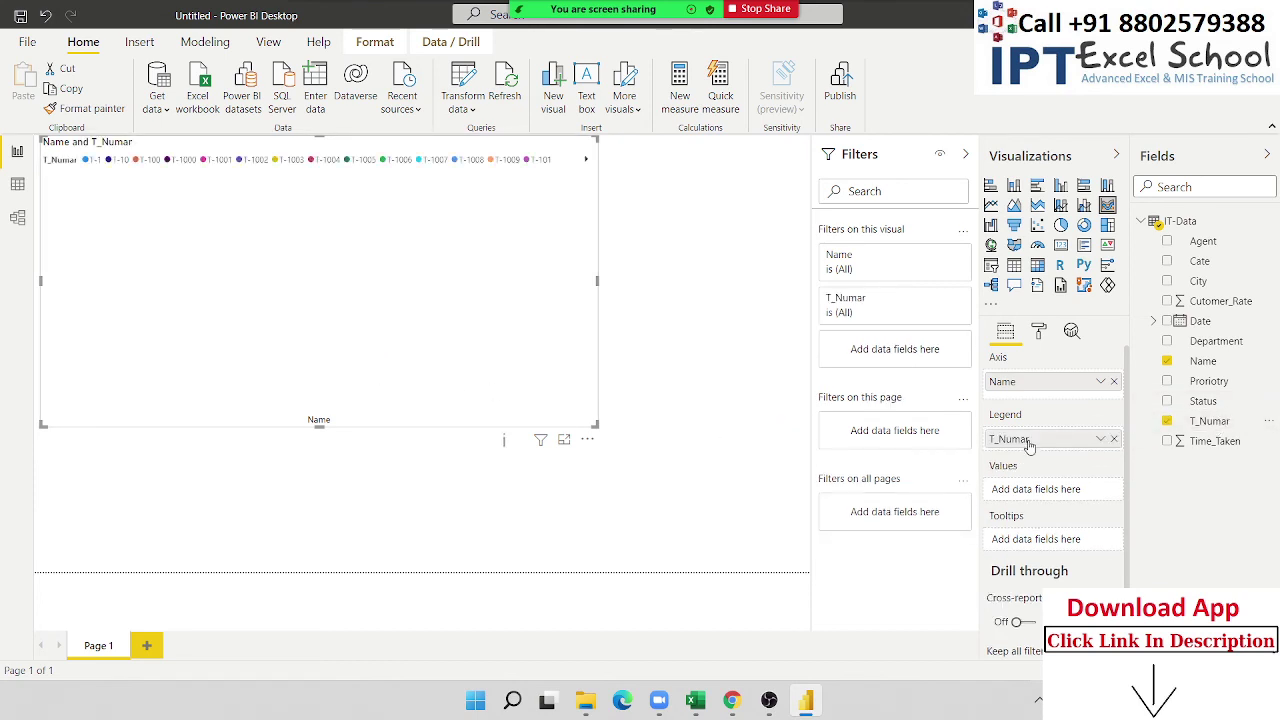
left_click_drag(1031, 447, 1037, 505)
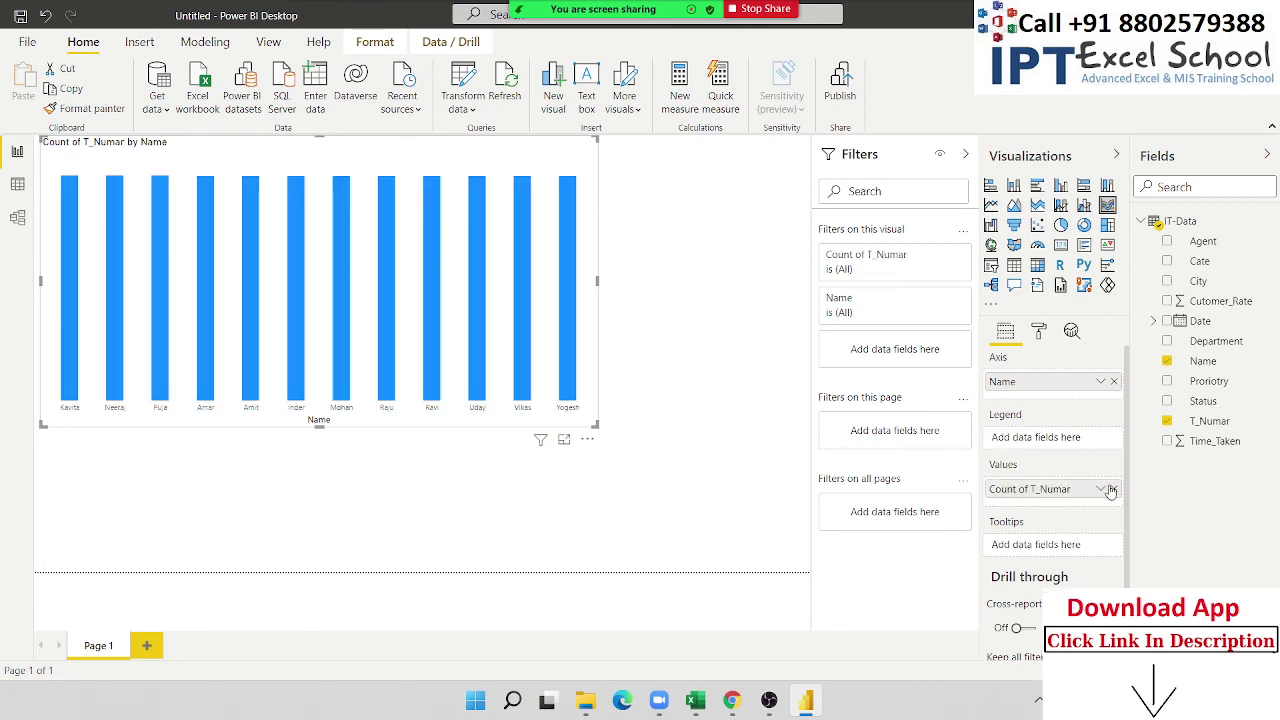
scroll(1053, 468, "down", 2)
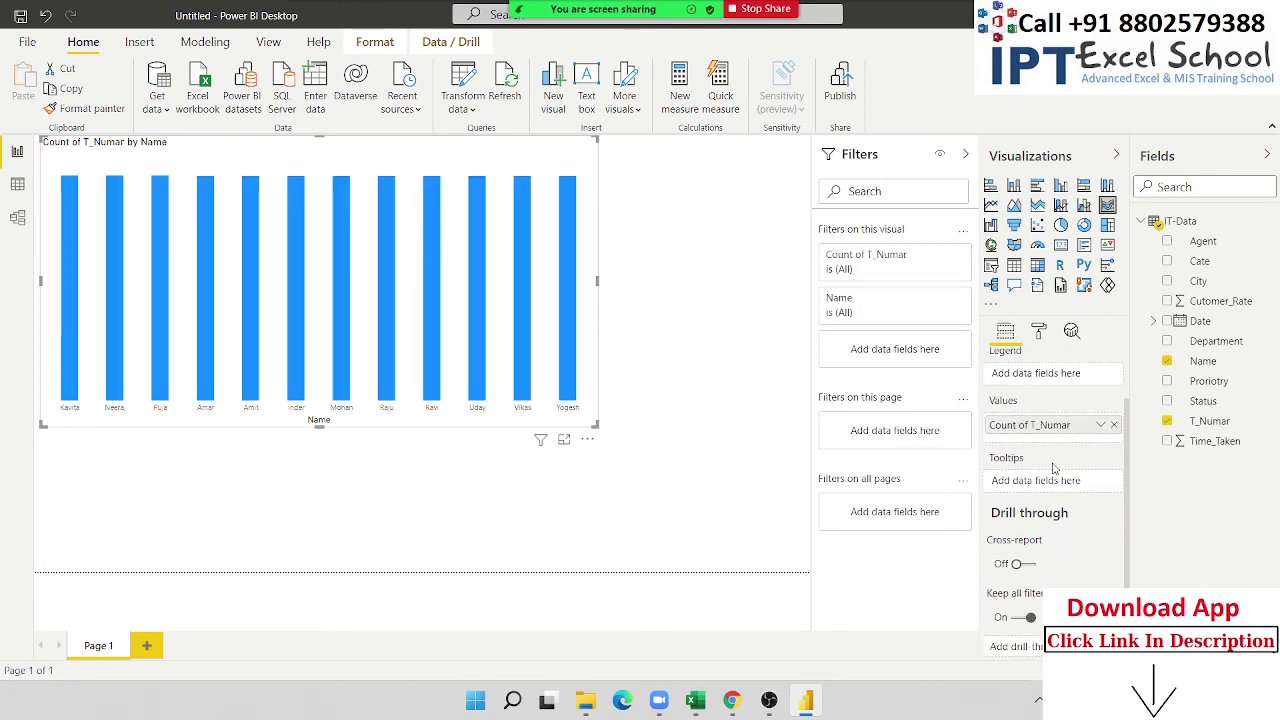
scroll(1053, 468, "up", 2)
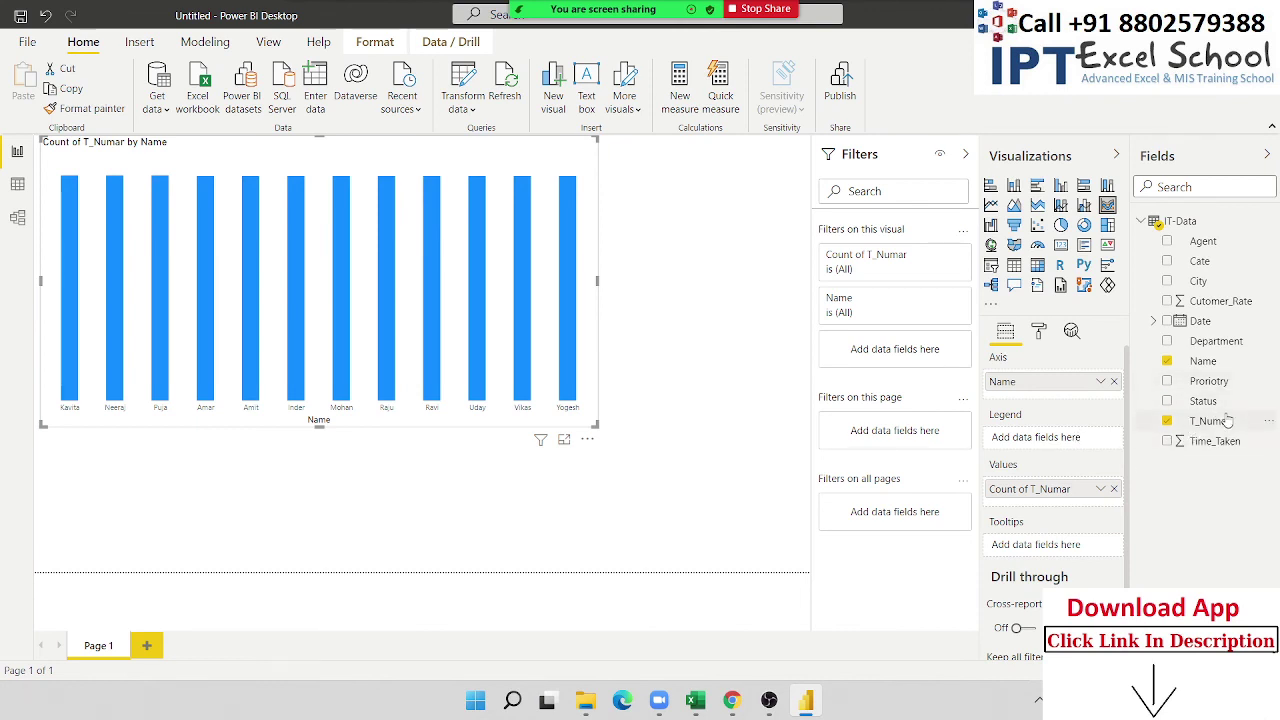
Try T_Numar as the legend of the ribbon chart, then remove it from the legend.
left_click(1205, 361)
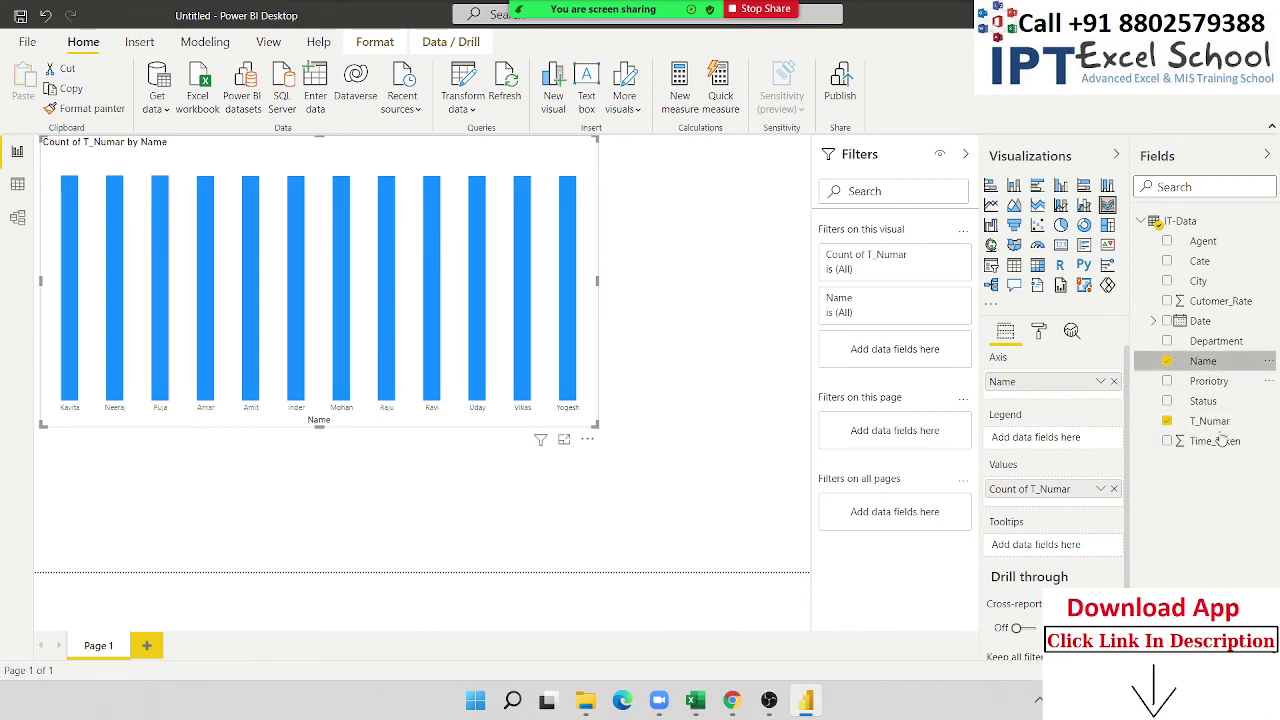
left_click_drag(1214, 426, 1037, 449)
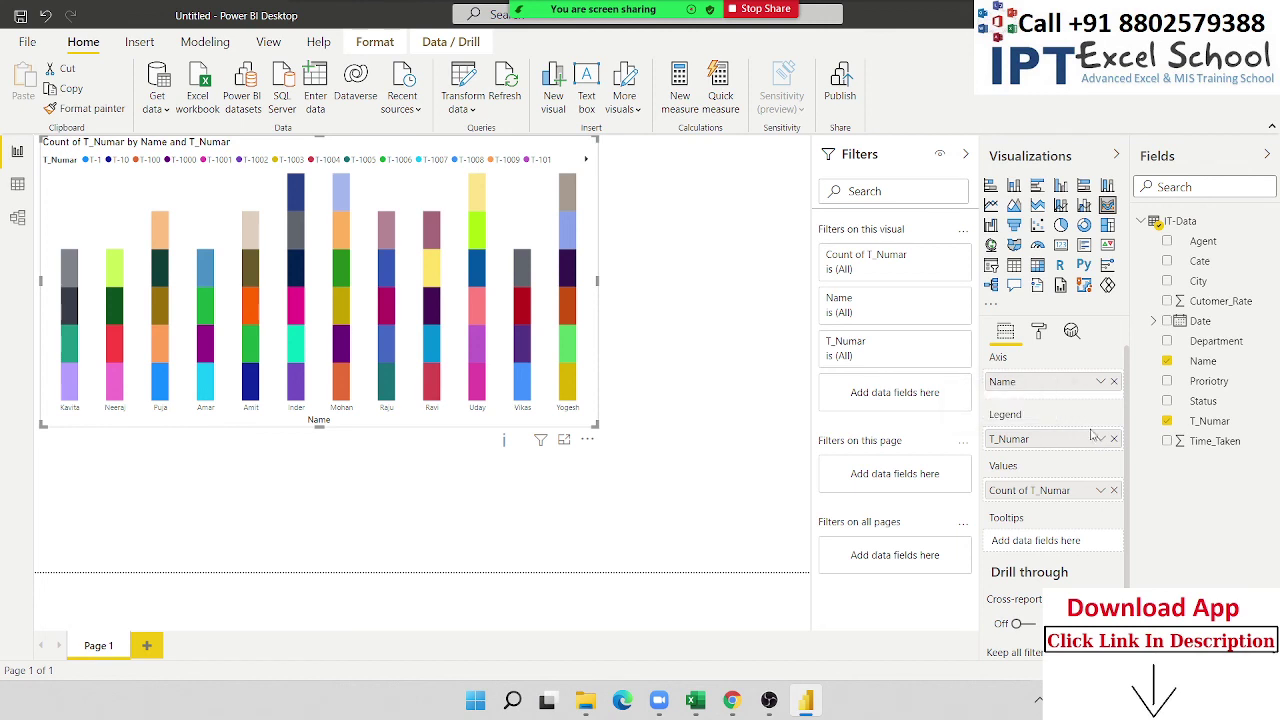
left_click(1100, 440)
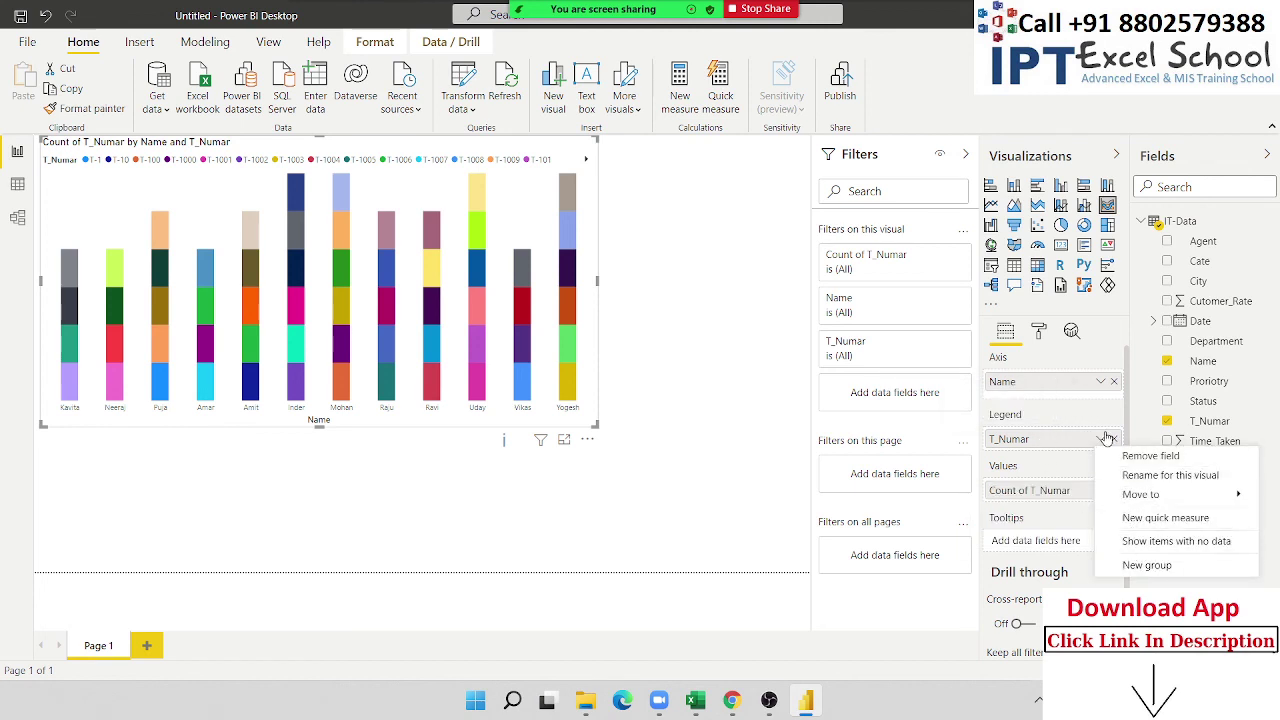
left_click(1150, 456)
Move Name from the axis to the legend and put Status on the ribbon chart's axis.
left_click_drag(1072, 383, 1072, 444)
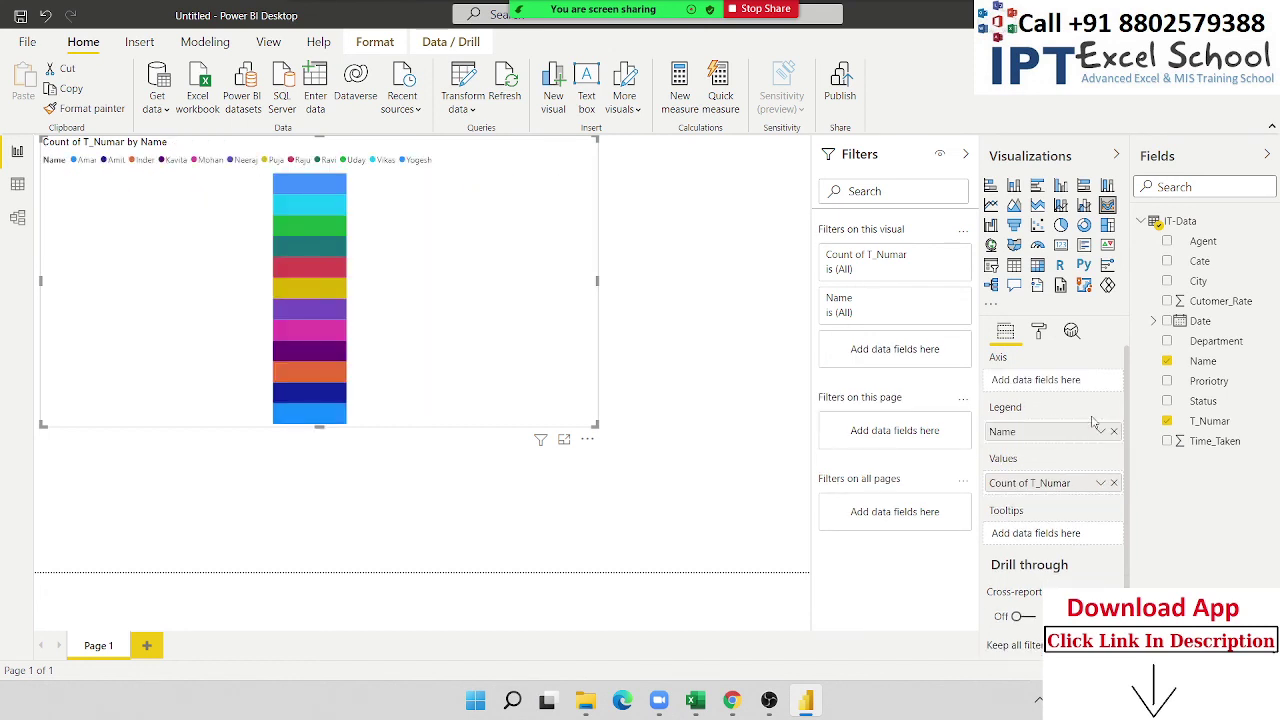
left_click_drag(1200, 401, 1035, 386)
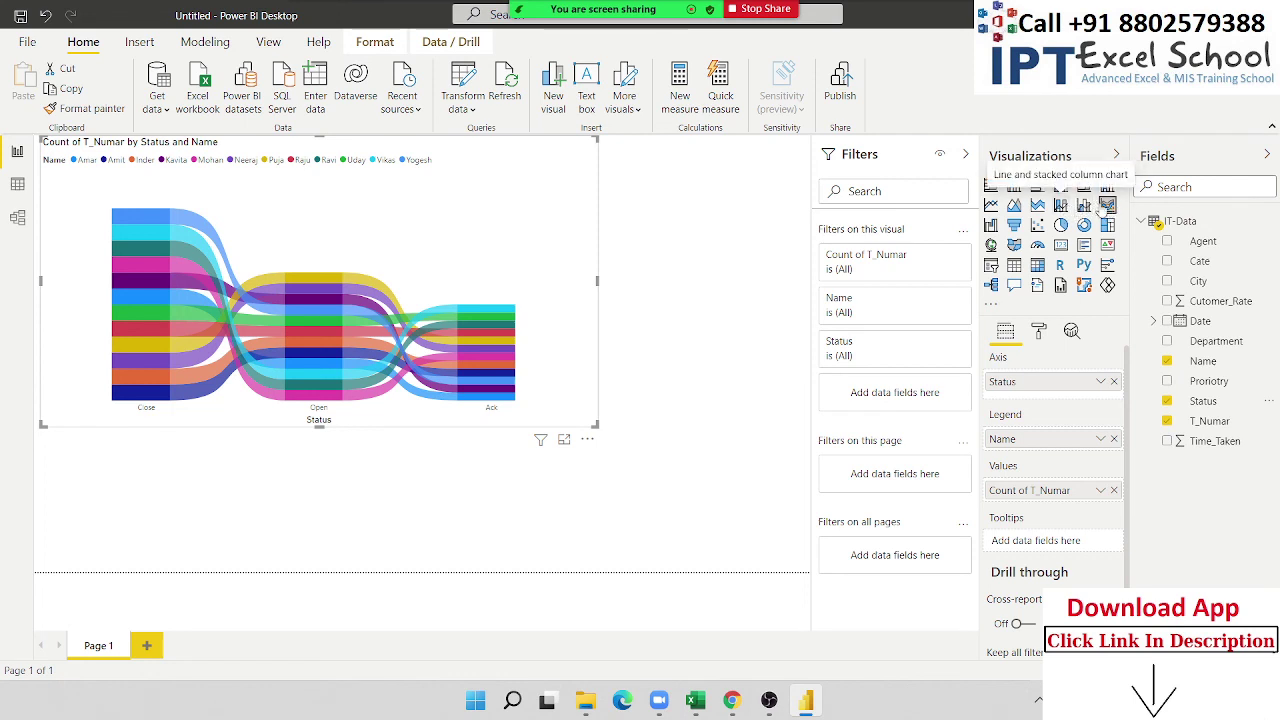
Review the ribbon chart's formatting and analytics options, then return to its field settings.
left_click(1040, 343)
scroll(1040, 465, "down", 3)
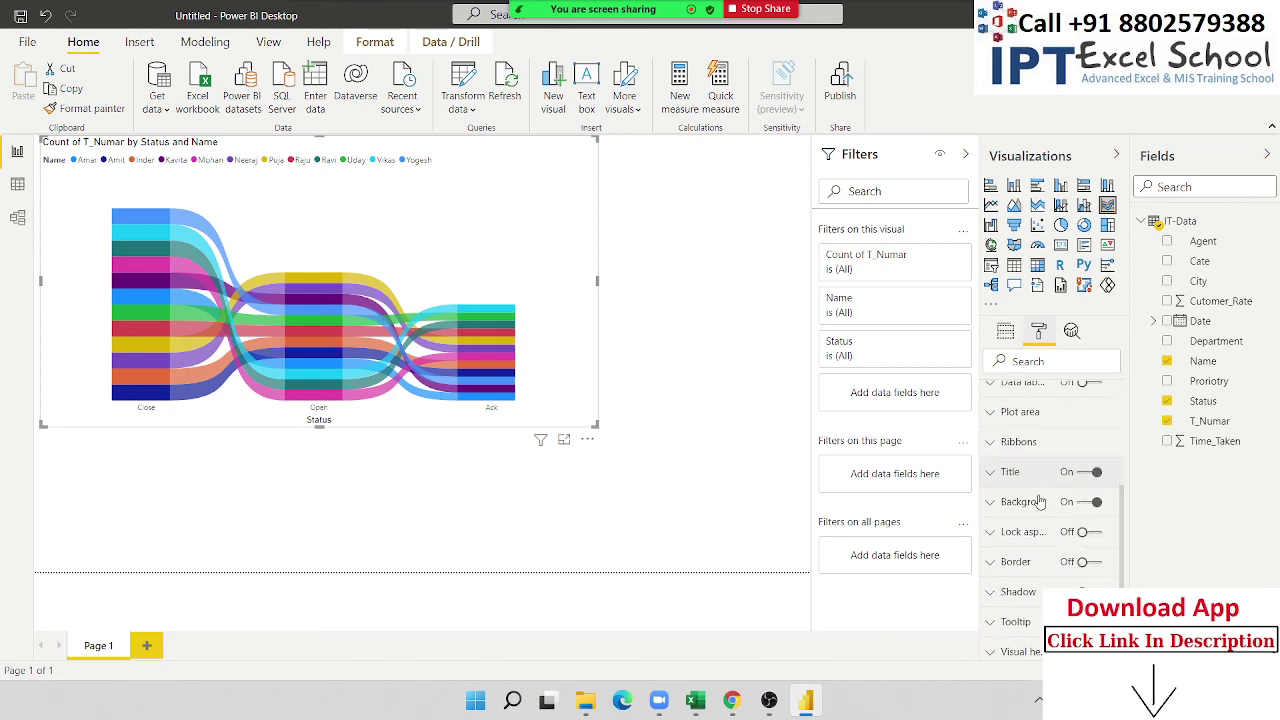
left_click(1072, 332)
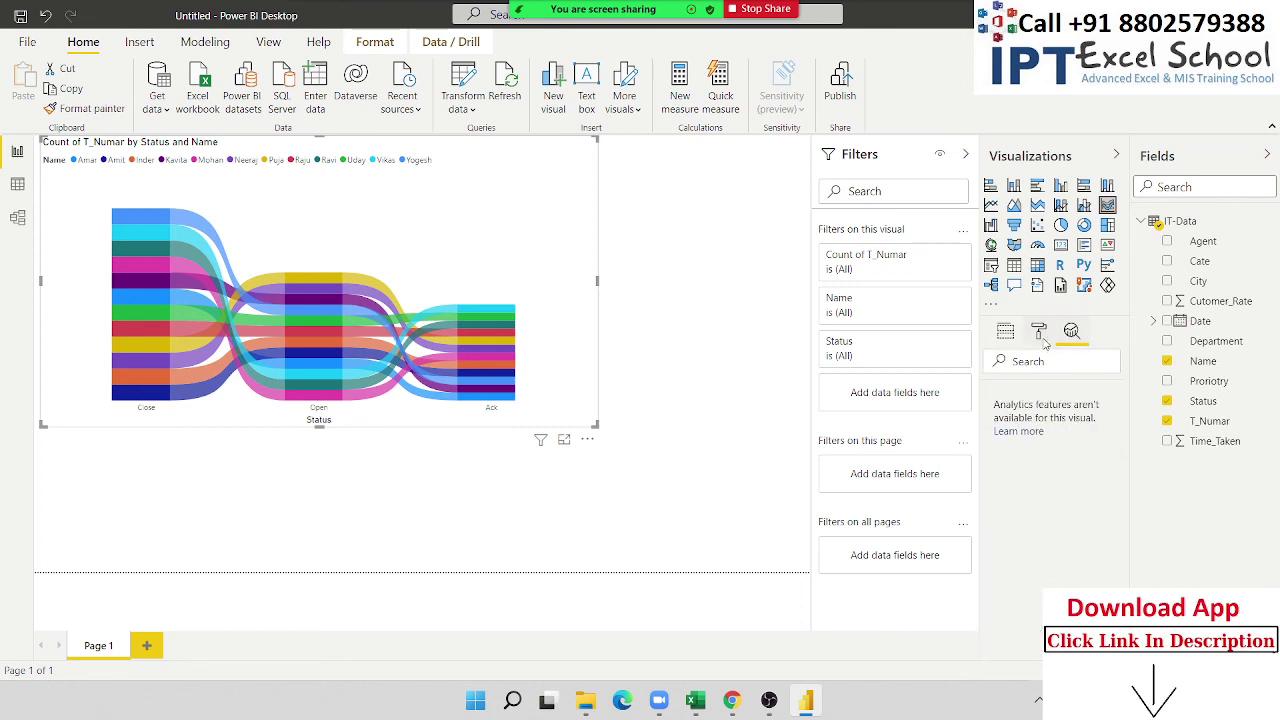
left_click(1040, 336)
left_click(1005, 331)
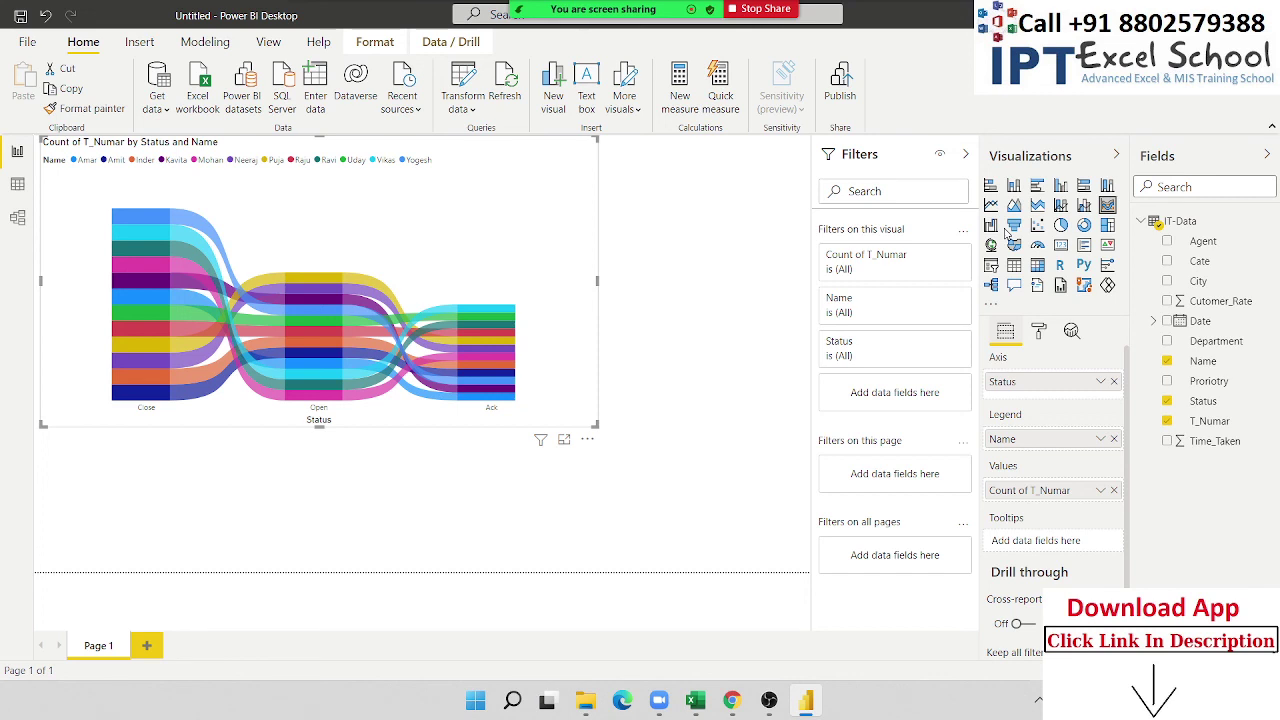
Show the desktop and end the Zoom meeting for all participants.
key("super+d")
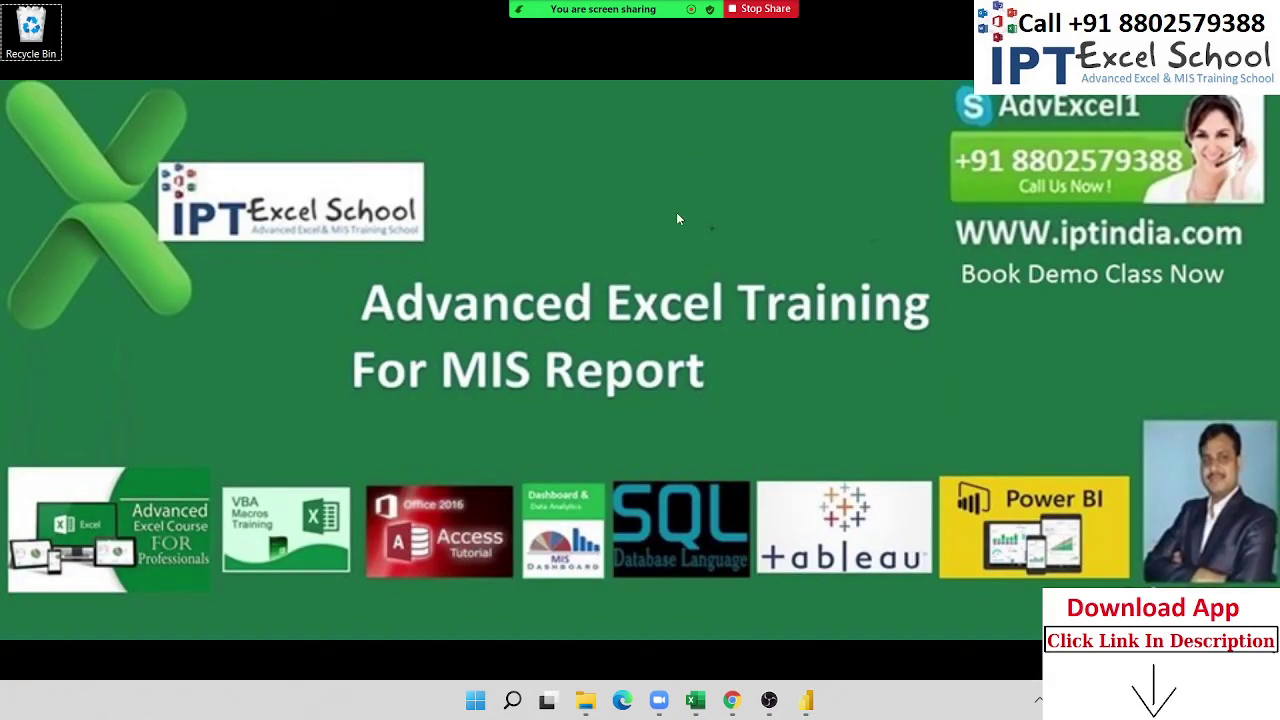
mouse_move(603, 10)
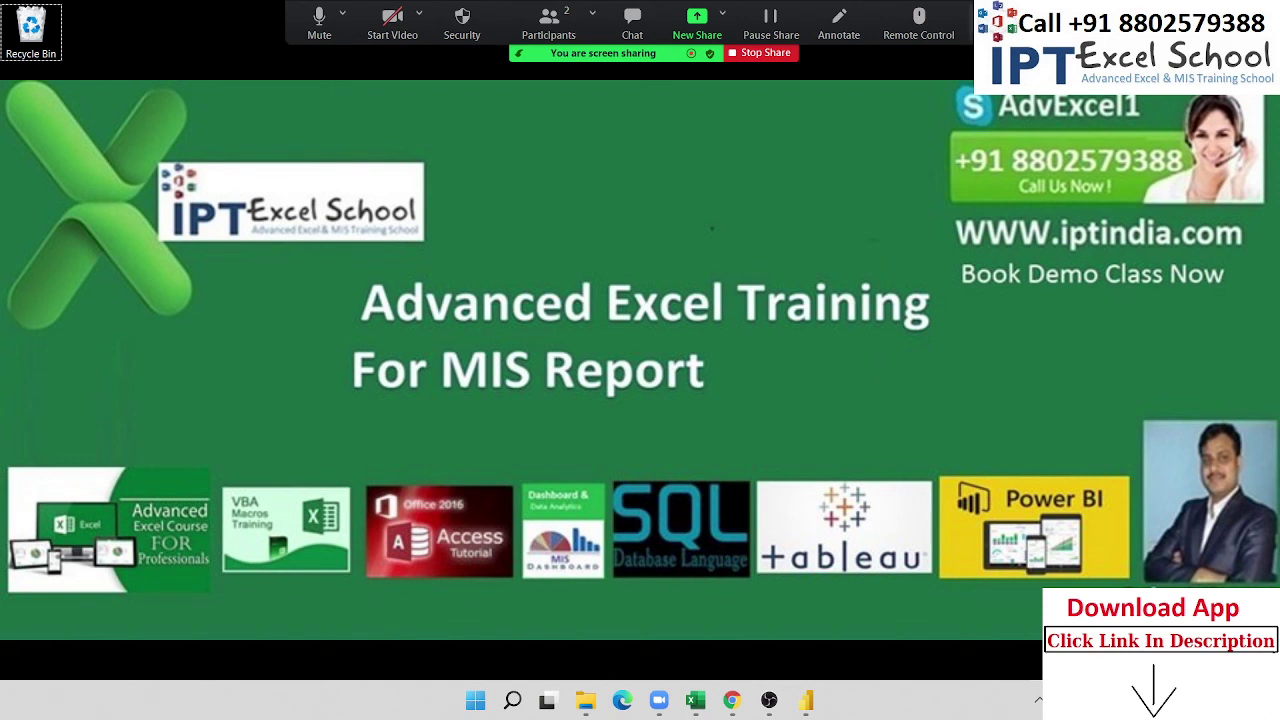
left_click(995, 22)
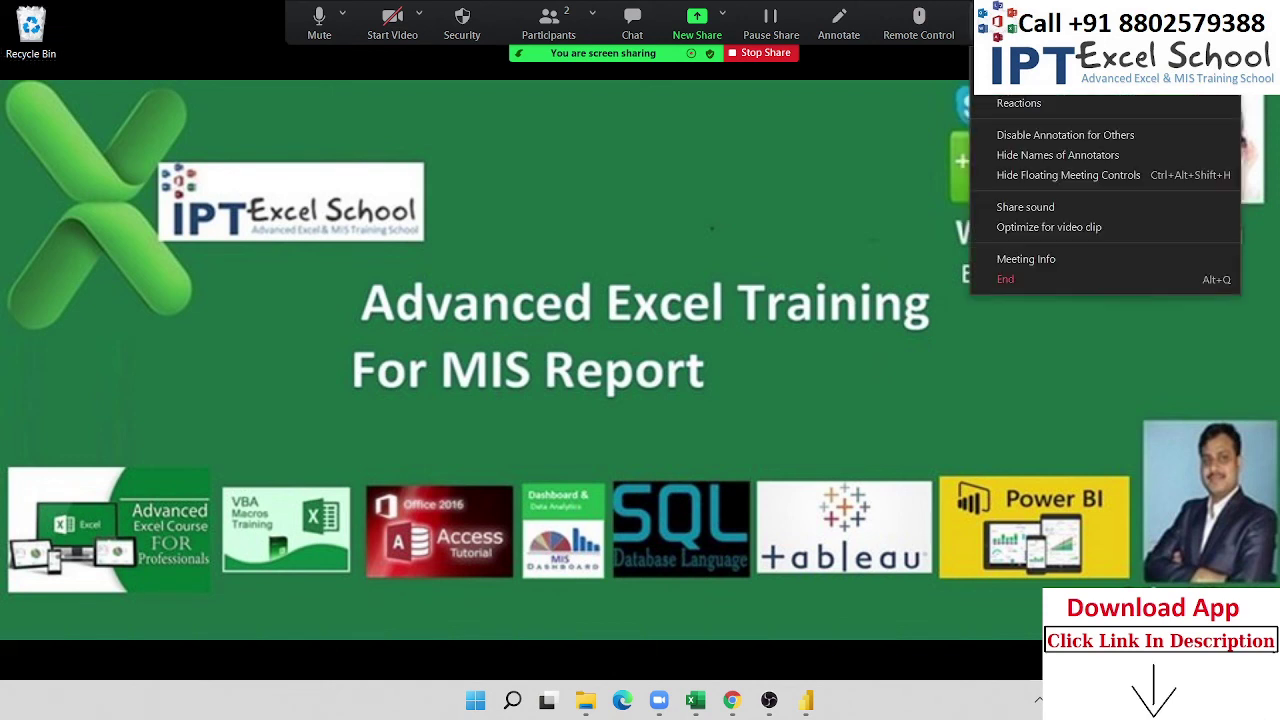
left_click(1030, 283)
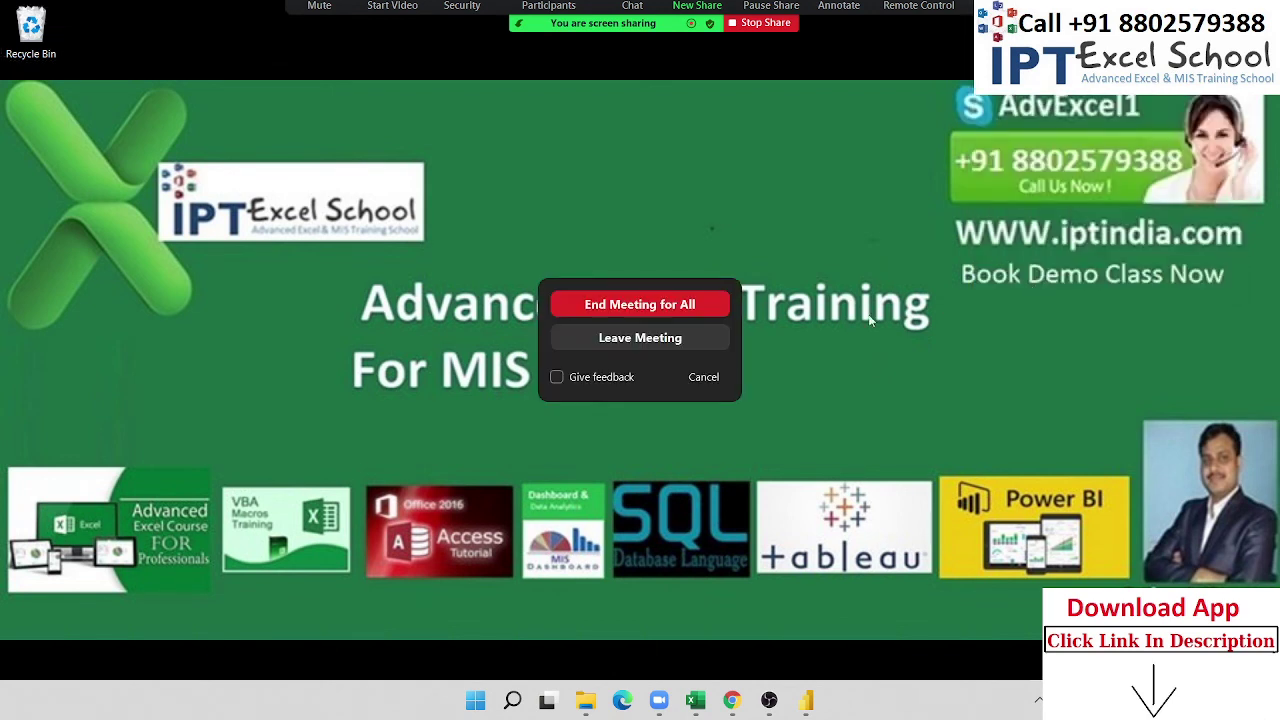
left_click(679, 306)
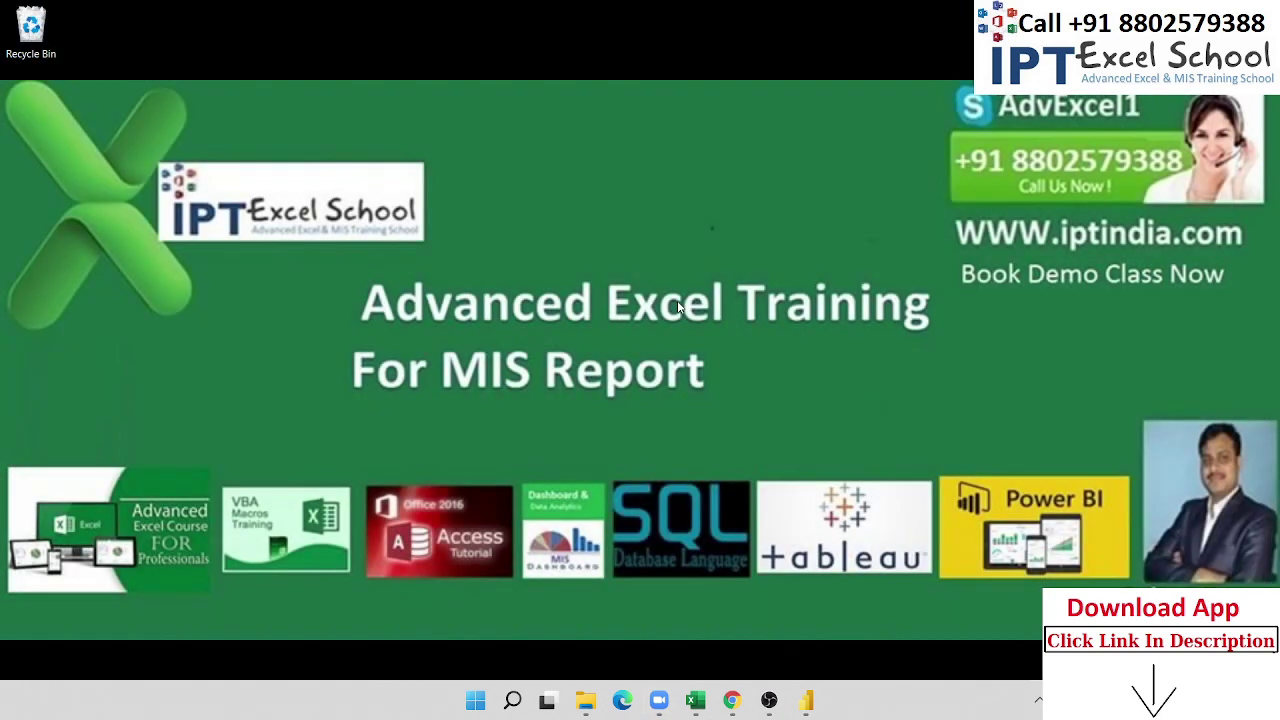